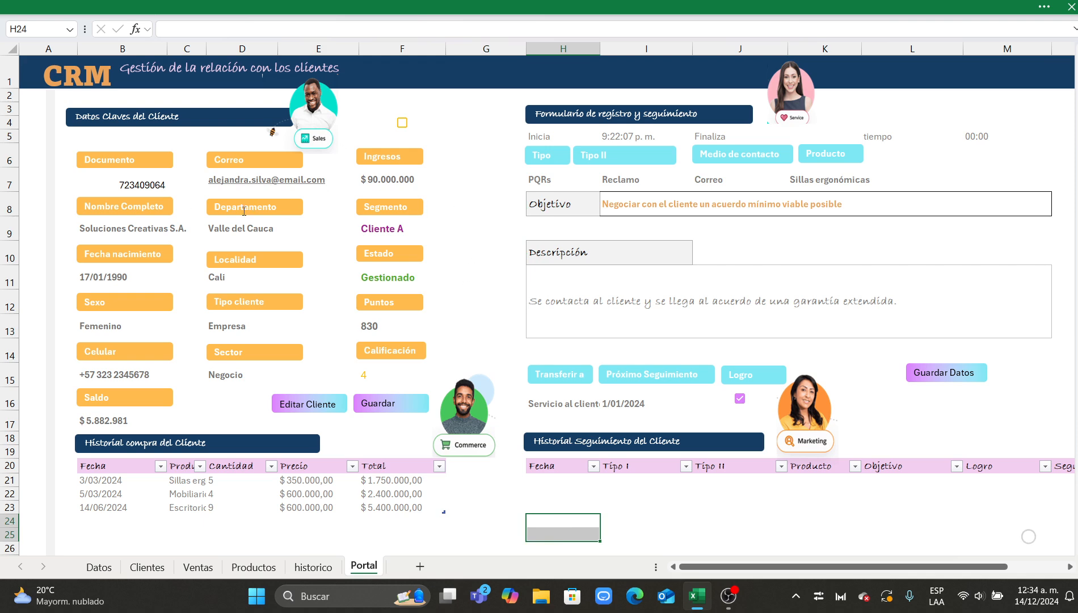
click(447, 213)
click(452, 151)
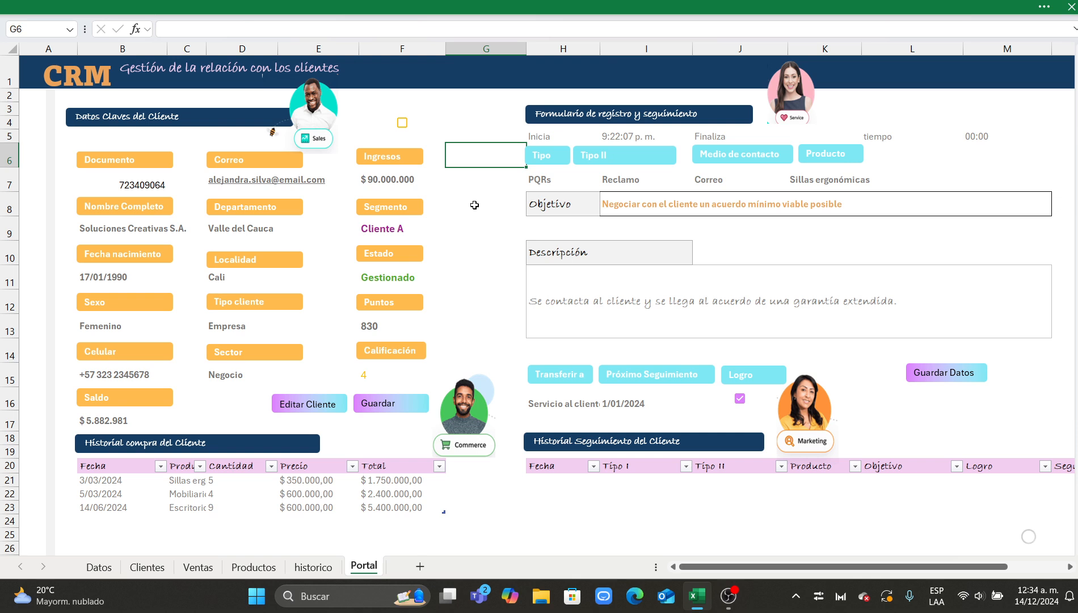
Choose PQRs as the registration form's Tipo and open the Tipo II options.
click(539, 181)
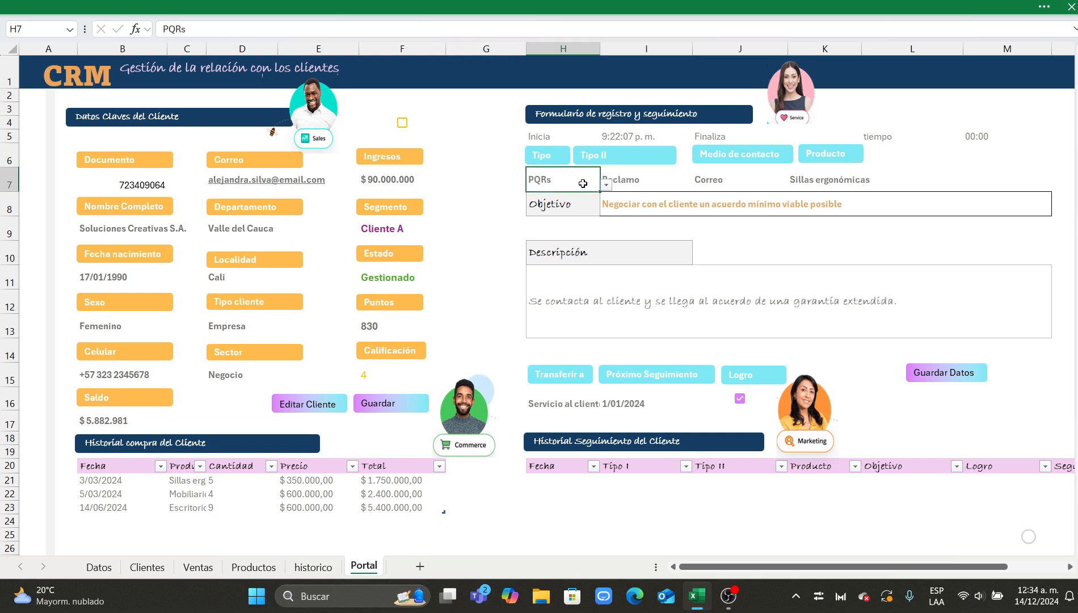
click(606, 186)
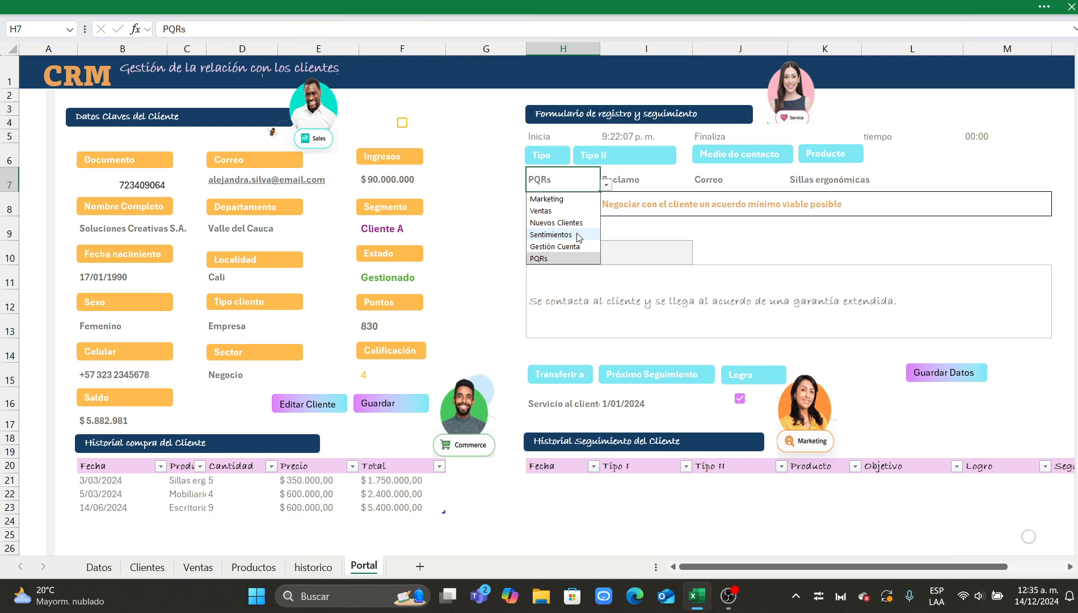
click(553, 258)
click(630, 180)
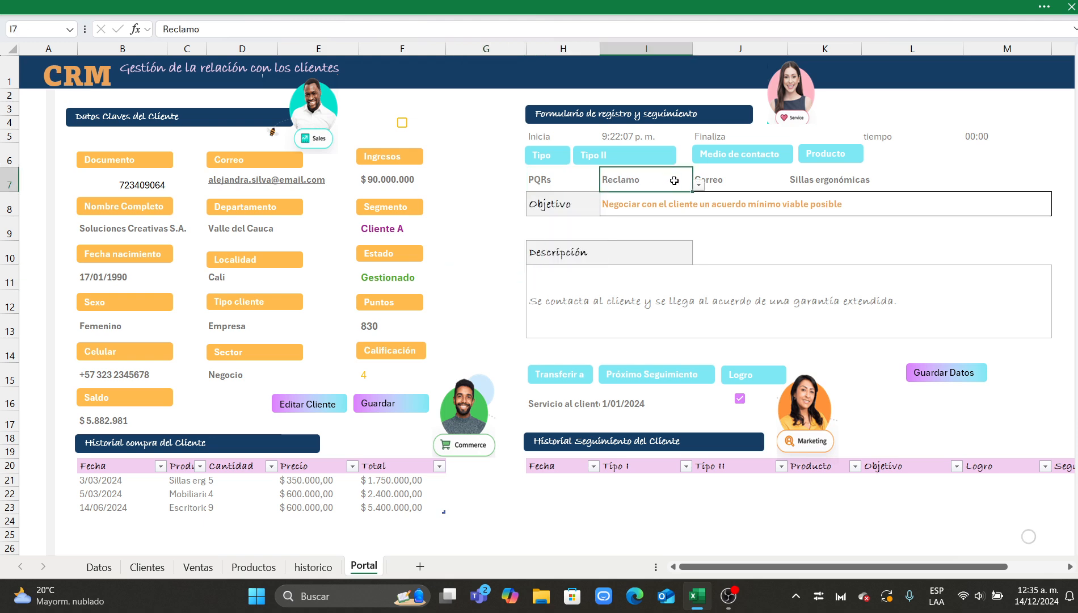
click(699, 187)
Set the Tipo in the registration and follow-up form to Marketing.
click(566, 178)
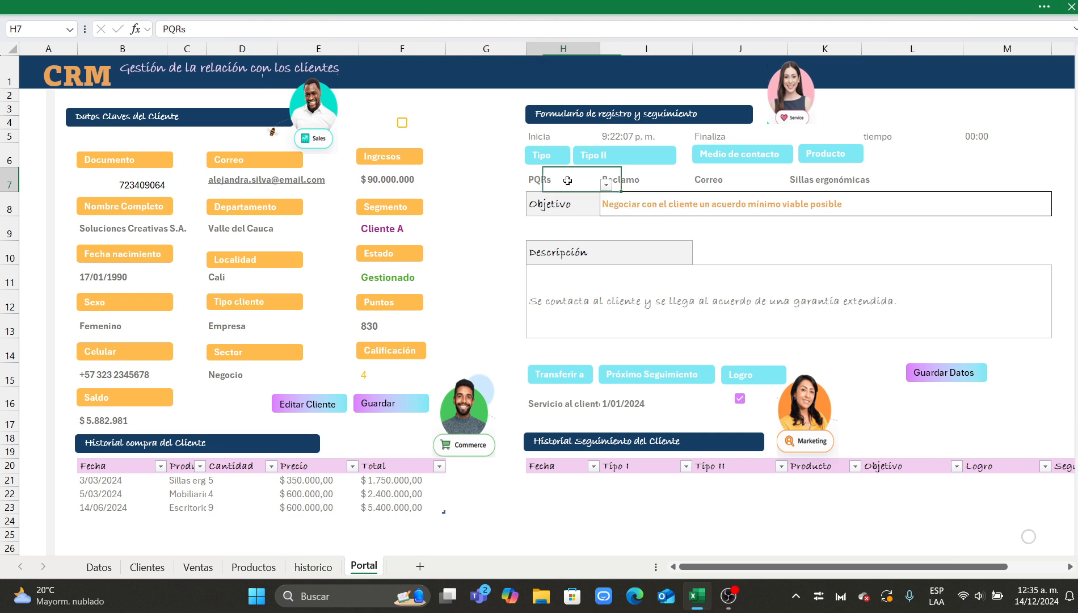
click(606, 185)
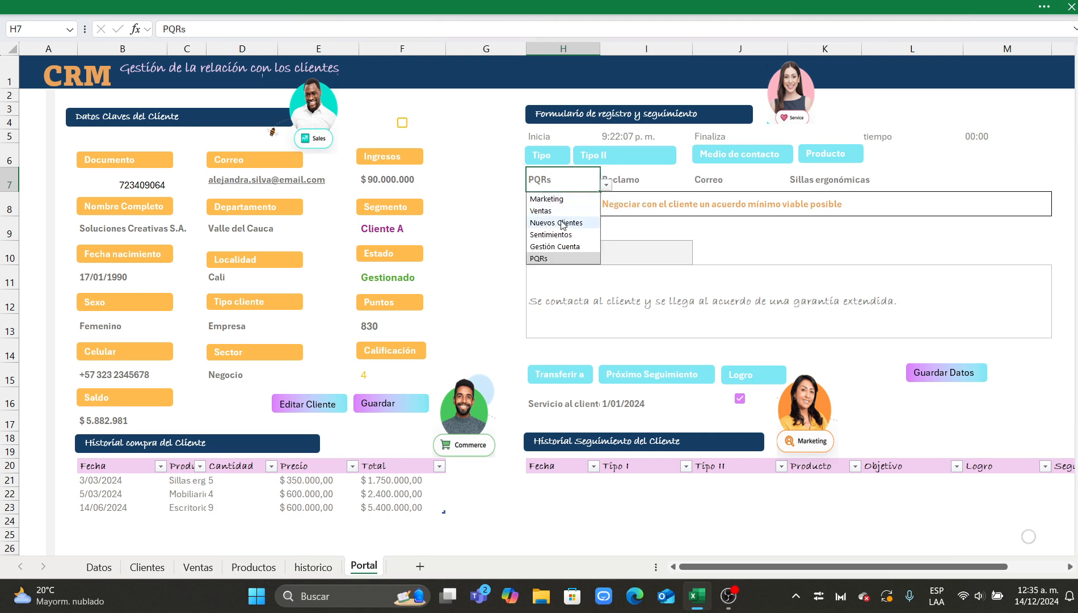
click(553, 198)
click(628, 177)
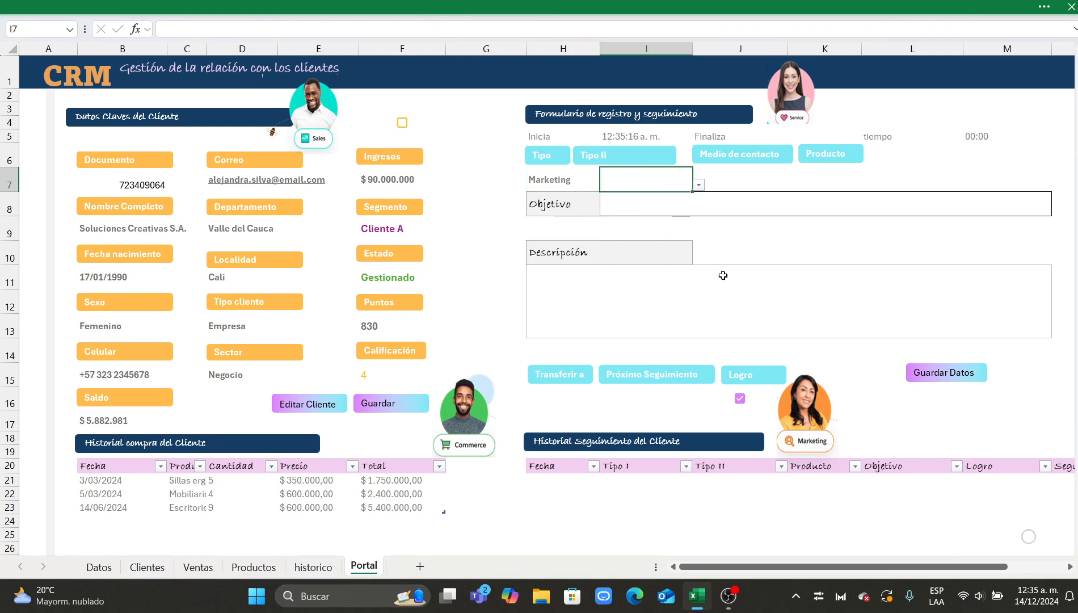
drag(767, 192, 867, 337)
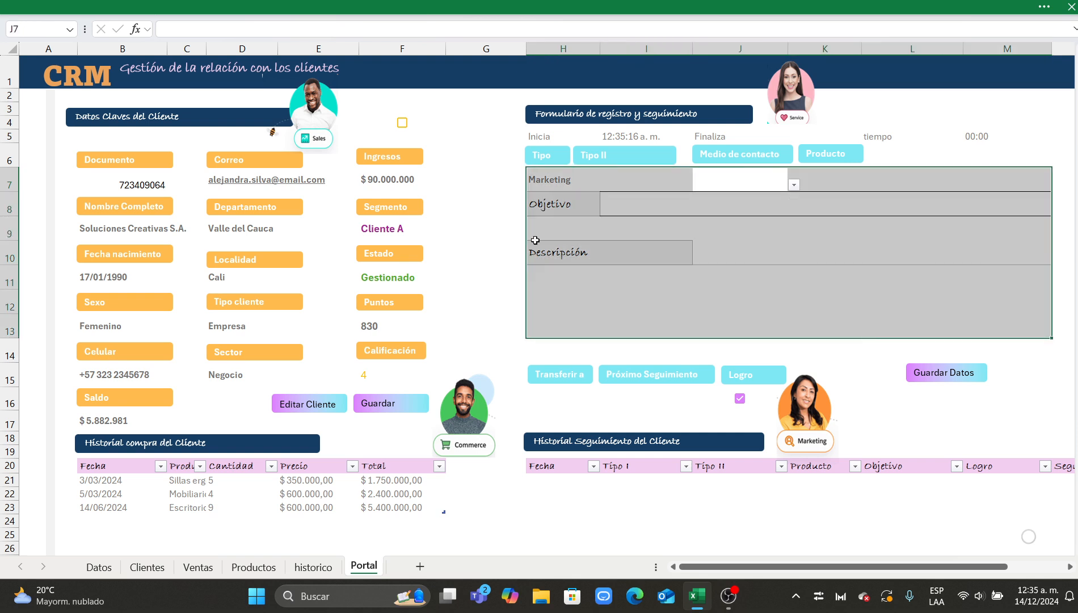
click(474, 189)
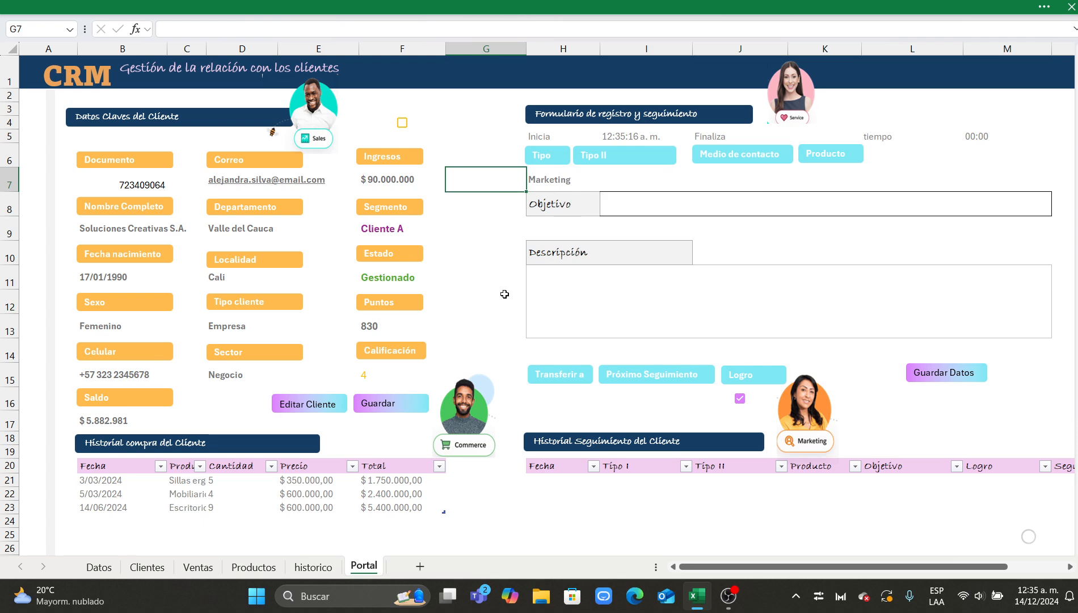
click(489, 256)
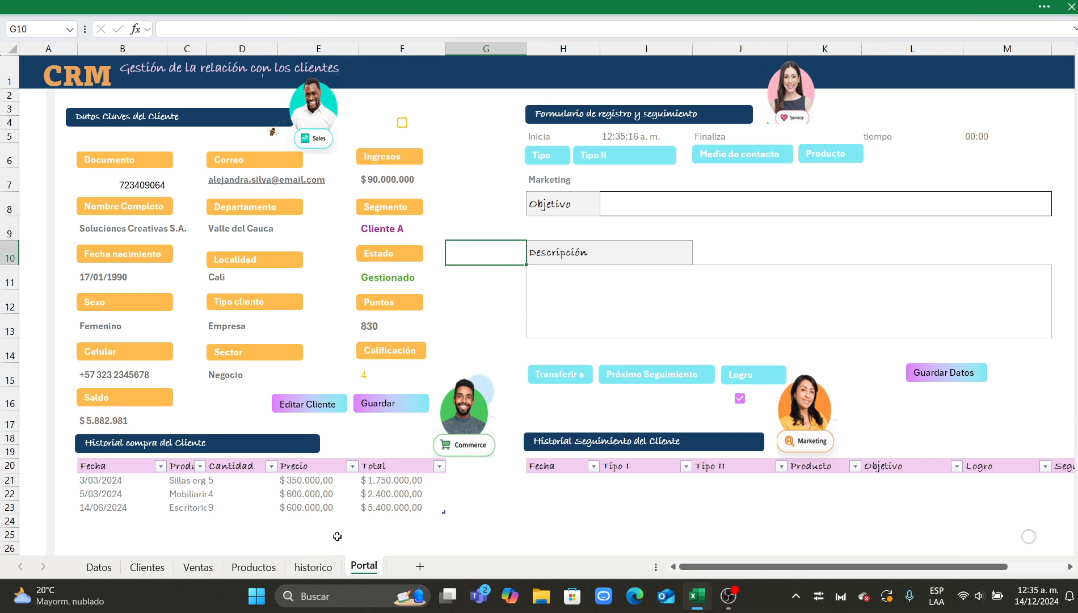
click(460, 147)
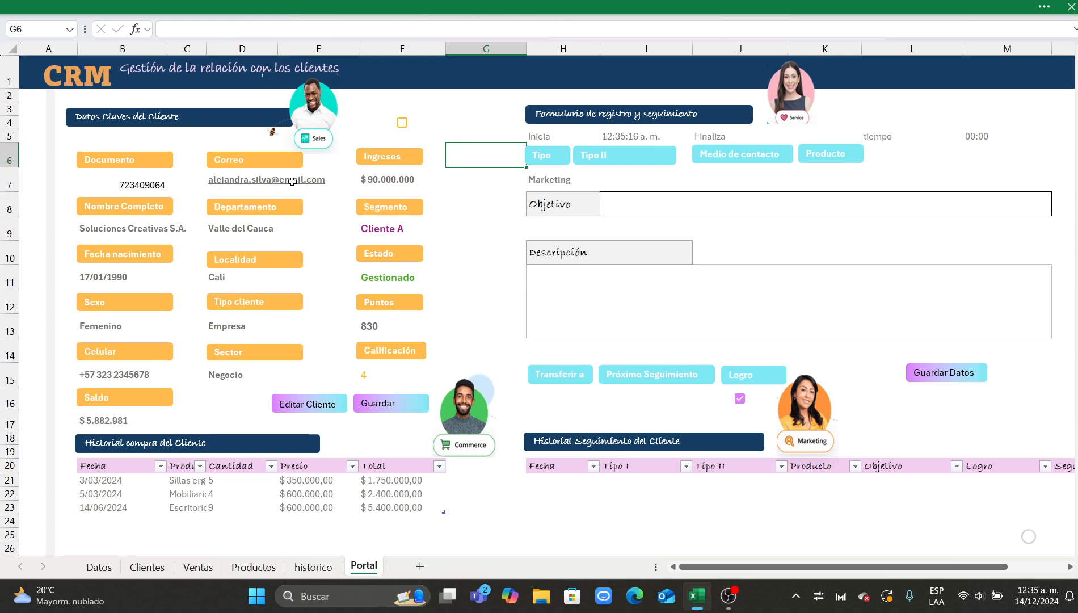
click(485, 189)
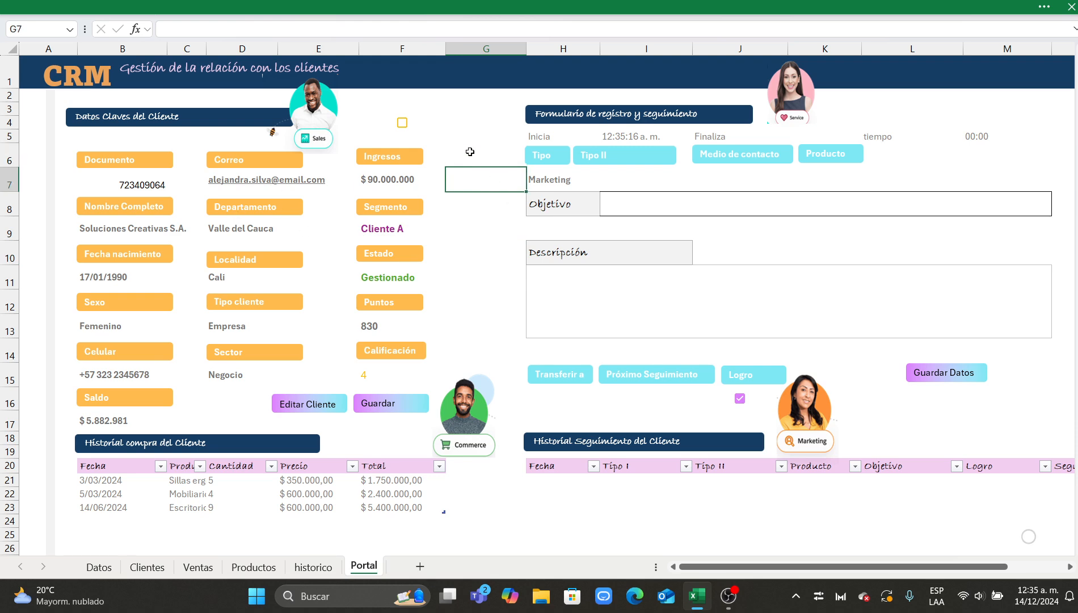
click(474, 125)
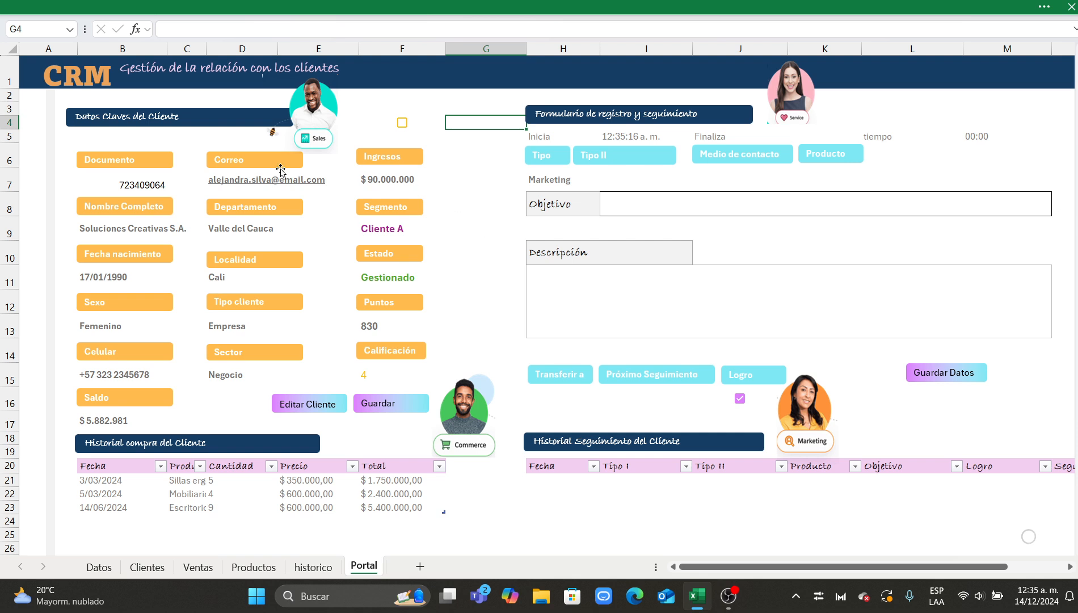
Load the Innovatek S.A.S. client by its document number and open its email link, dismissing the choice of mail application.
click(143, 179)
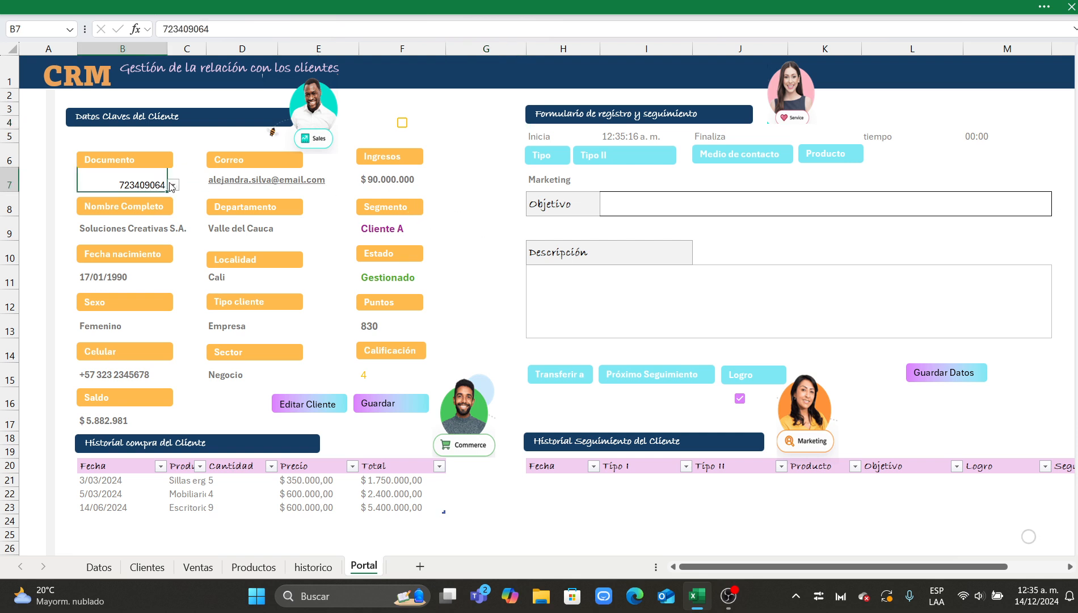
text(1)
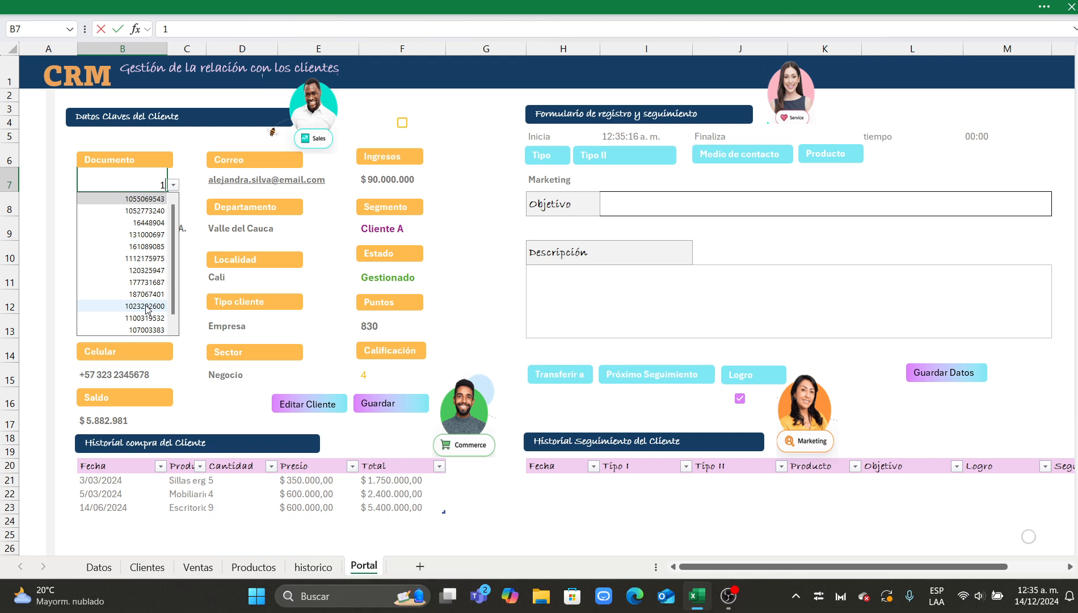
text(02)
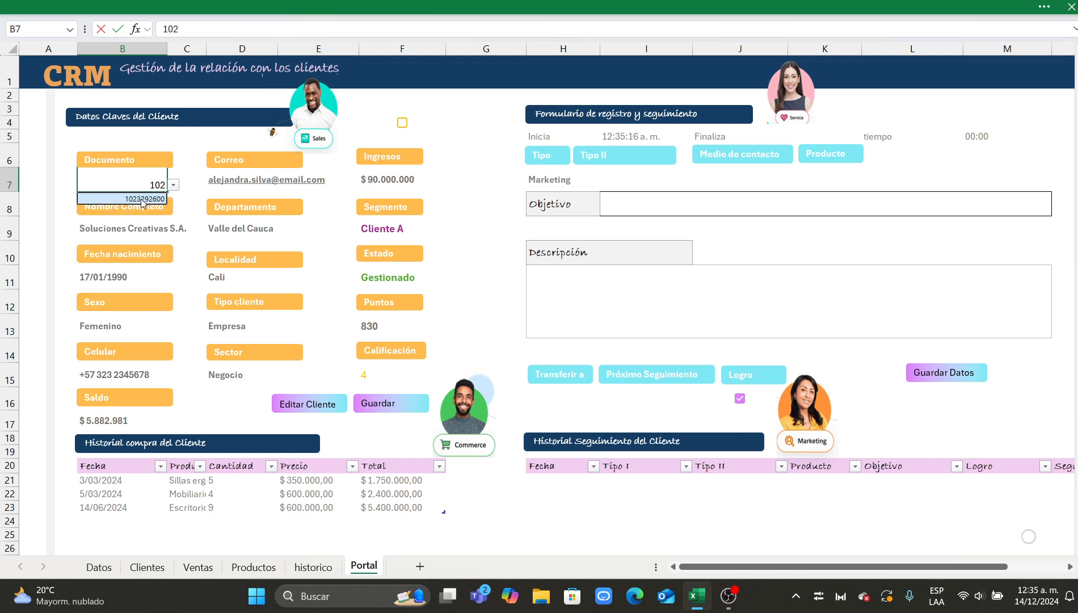
click(142, 199)
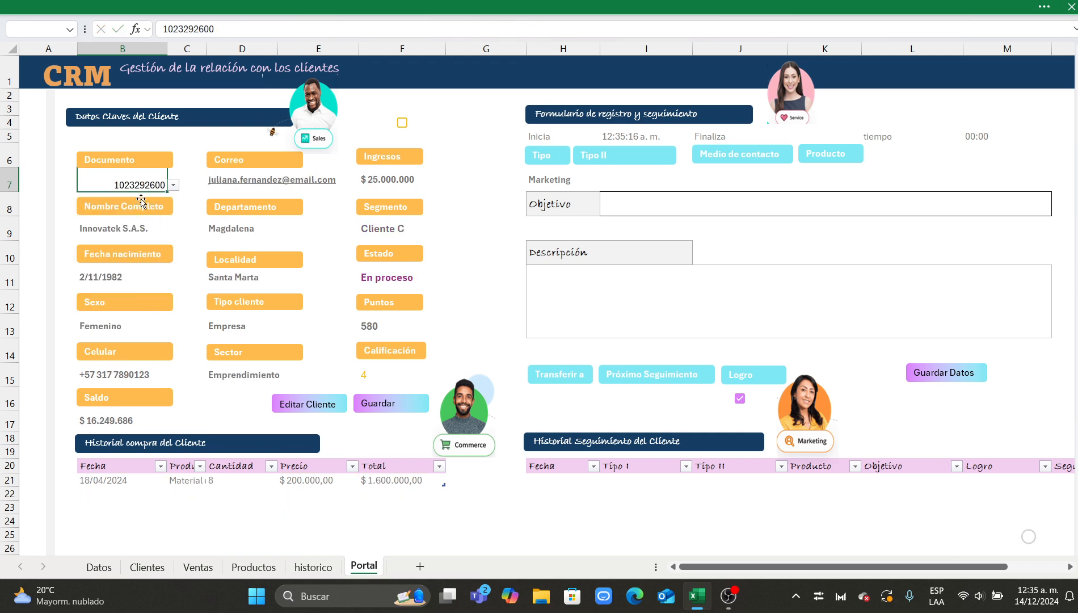
click(222, 183)
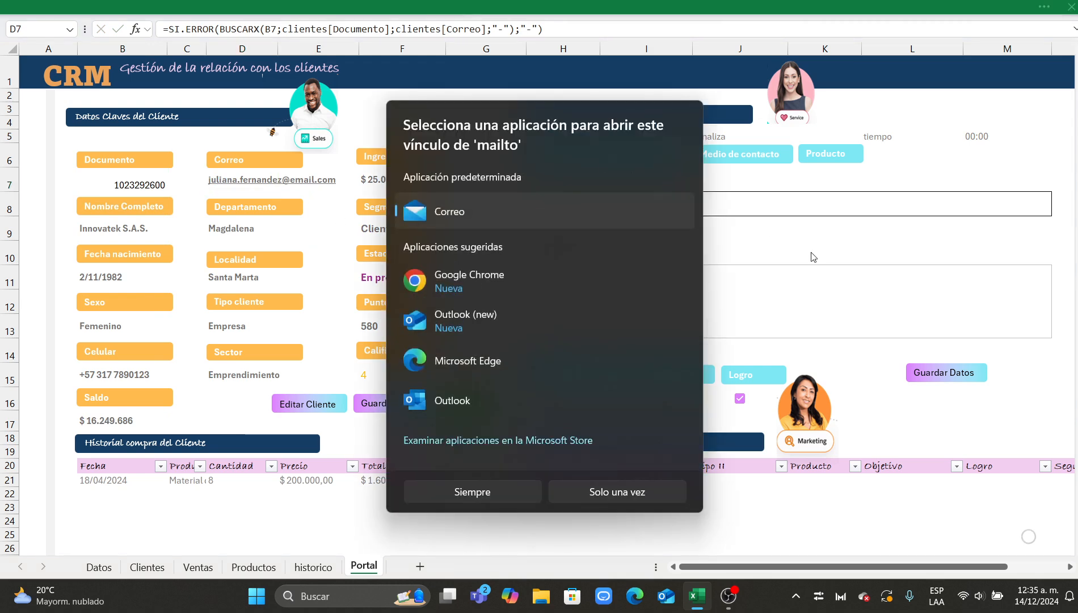
click(812, 252)
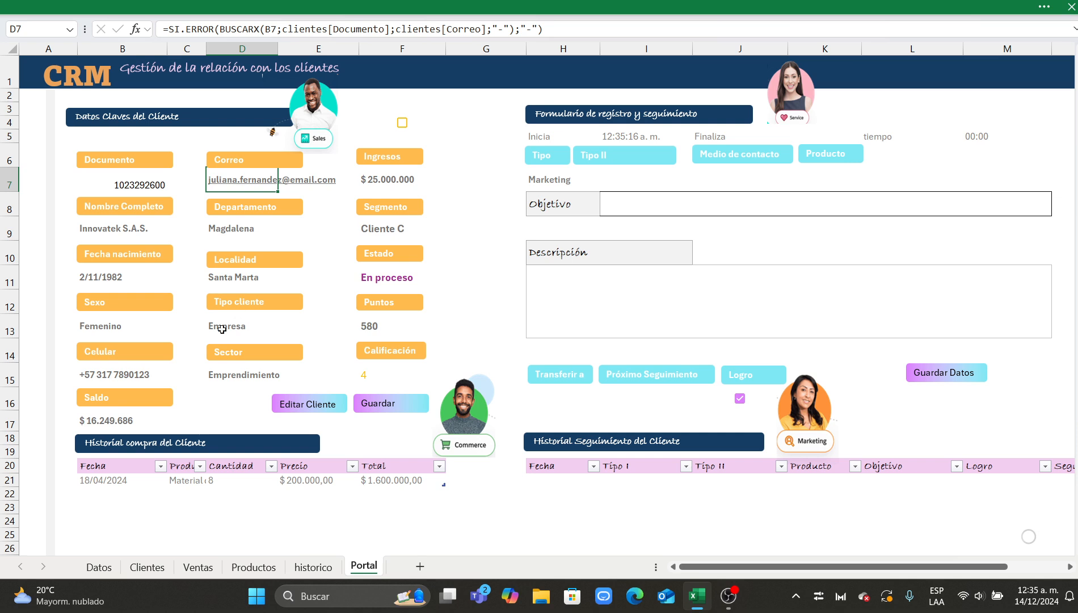
Load the Natural-type client from Cundinamarca by document number and check its Saldo, Localidad and Departamento fields.
click(163, 183)
click(174, 185)
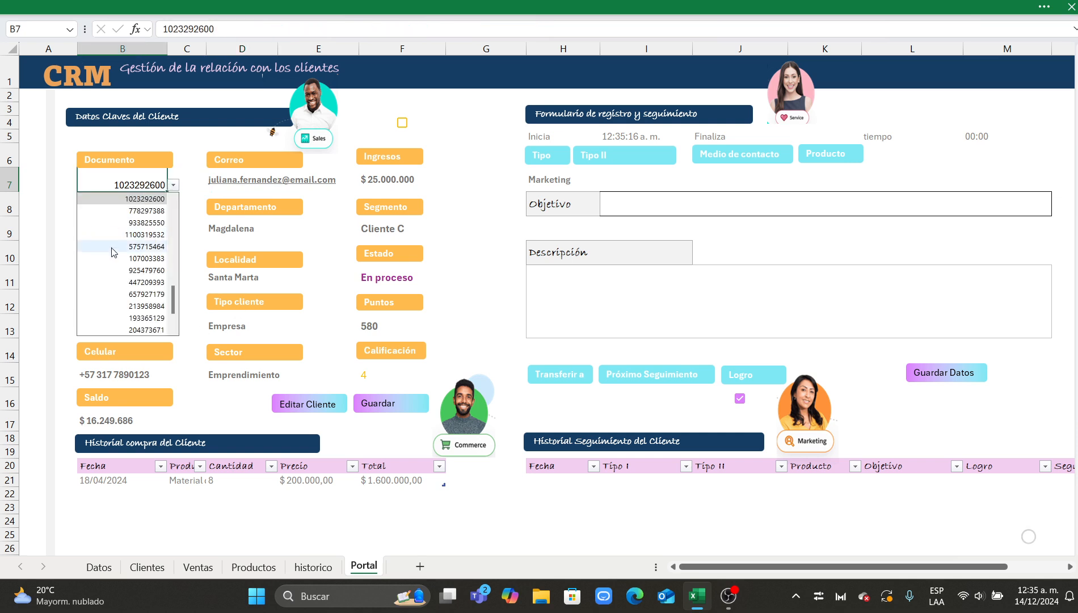
click(130, 237)
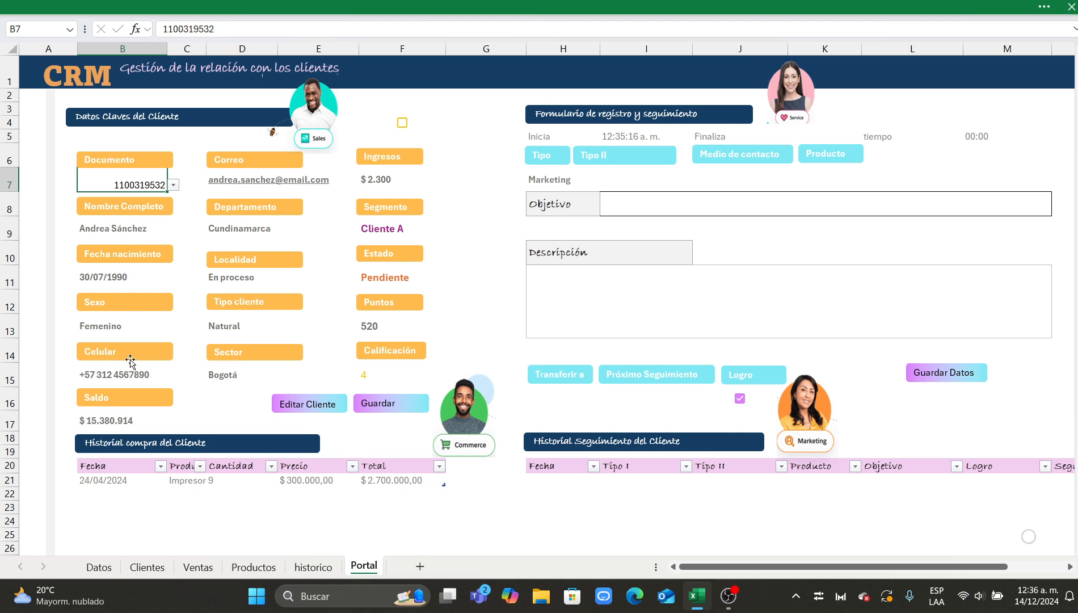
click(119, 428)
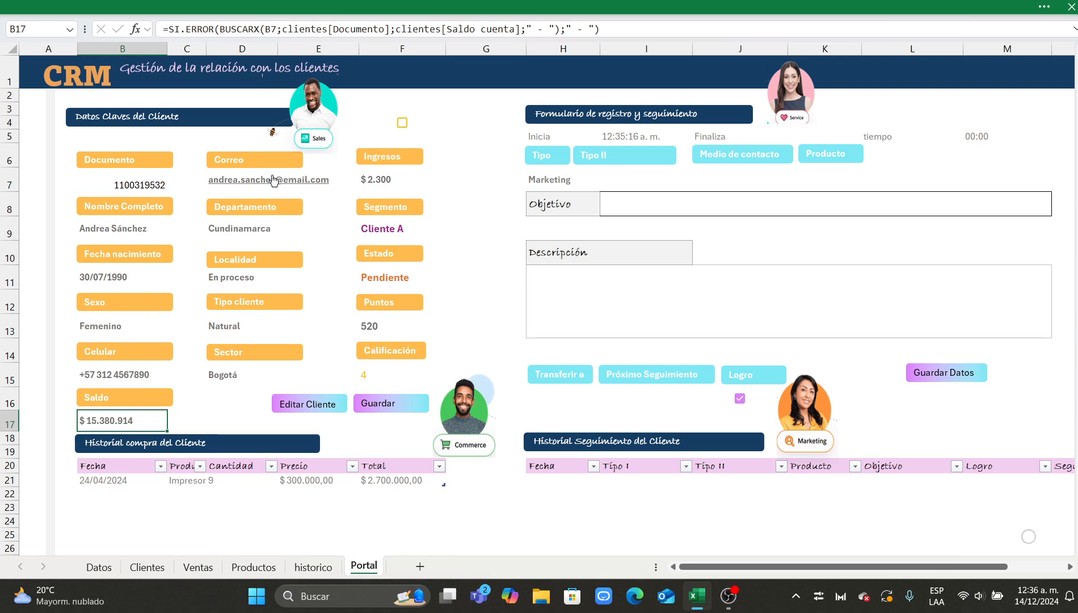
click(478, 289)
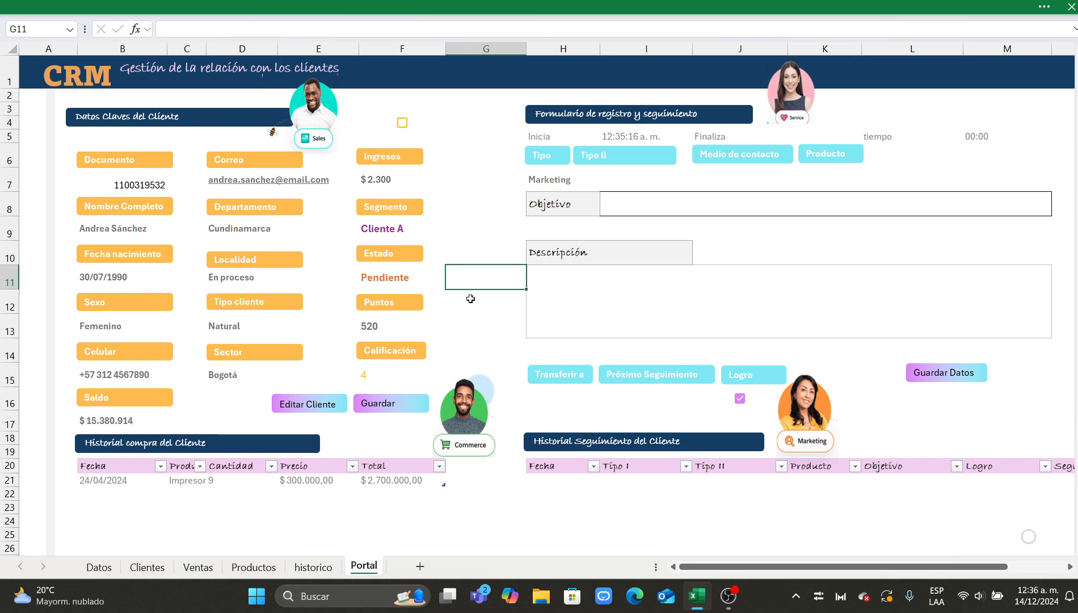
click(241, 279)
click(252, 232)
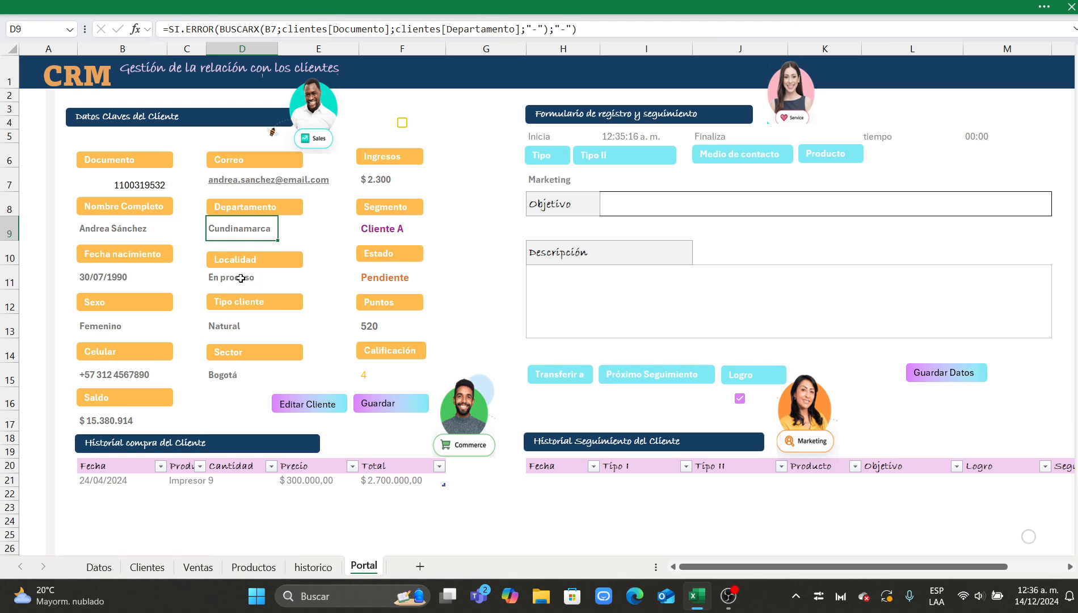
Select the document number of Innovatek S.A.S. to load that client's key data in the portal.
click(141, 185)
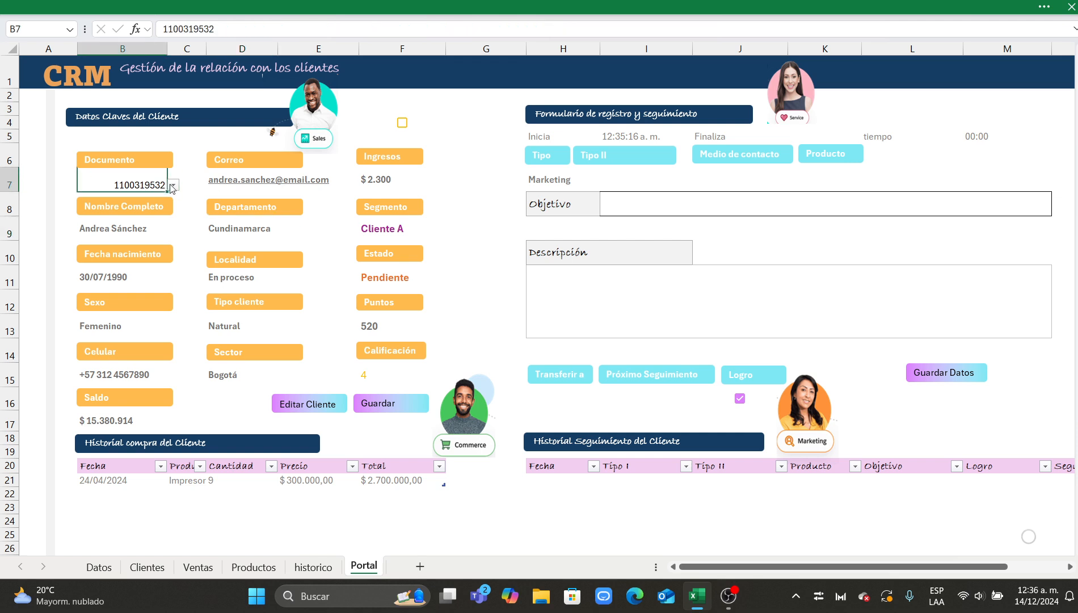
click(173, 185)
click(127, 294)
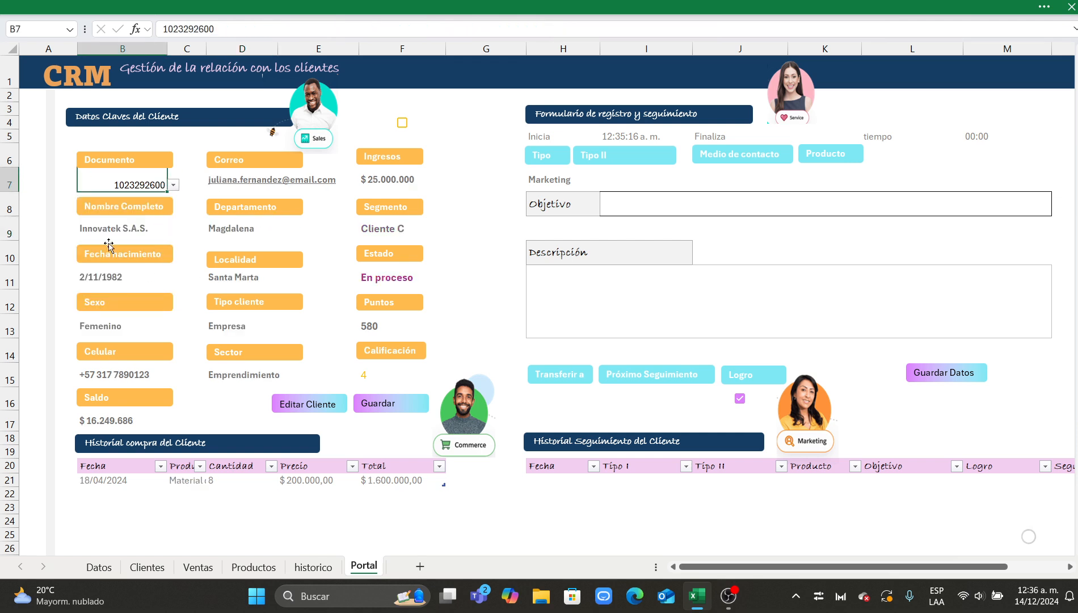
Examine the Departamento, Localidad, Saldo and Ingresos fields of the Innovatek S.A.S. client.
click(239, 228)
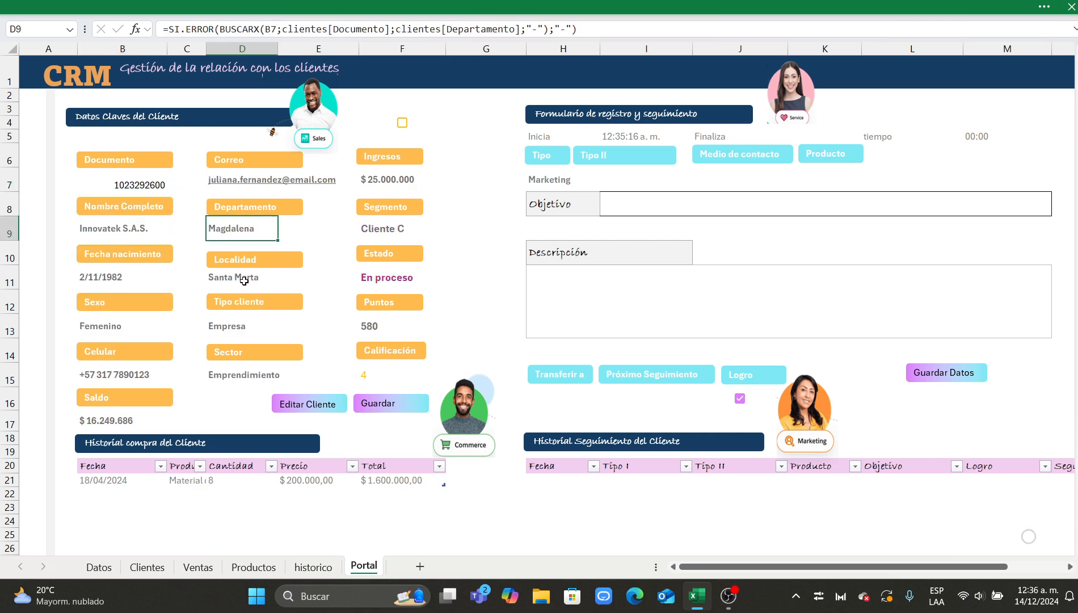
click(249, 278)
click(488, 273)
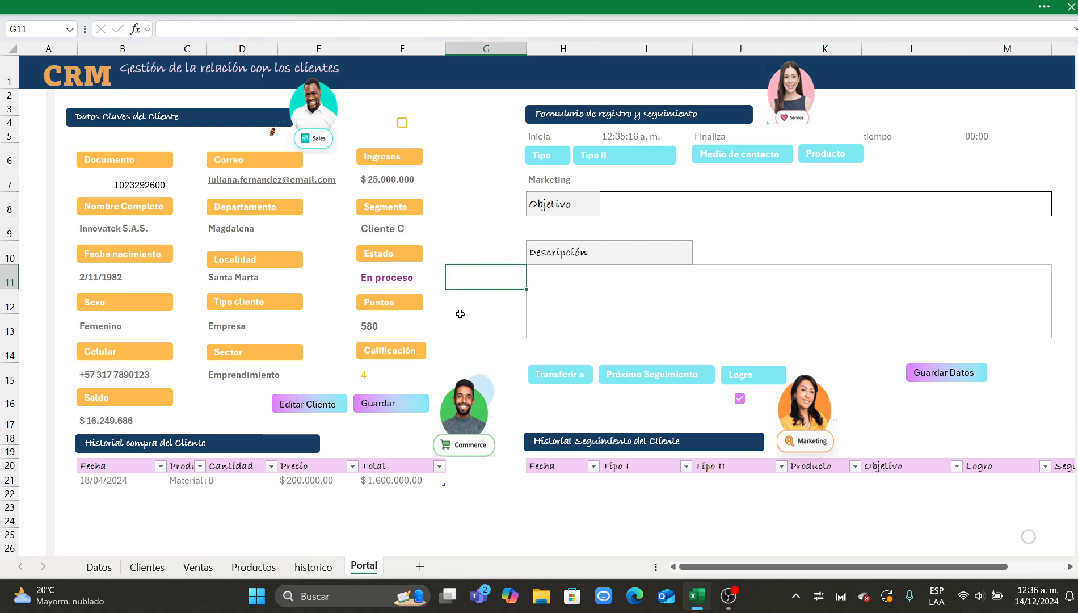
click(125, 423)
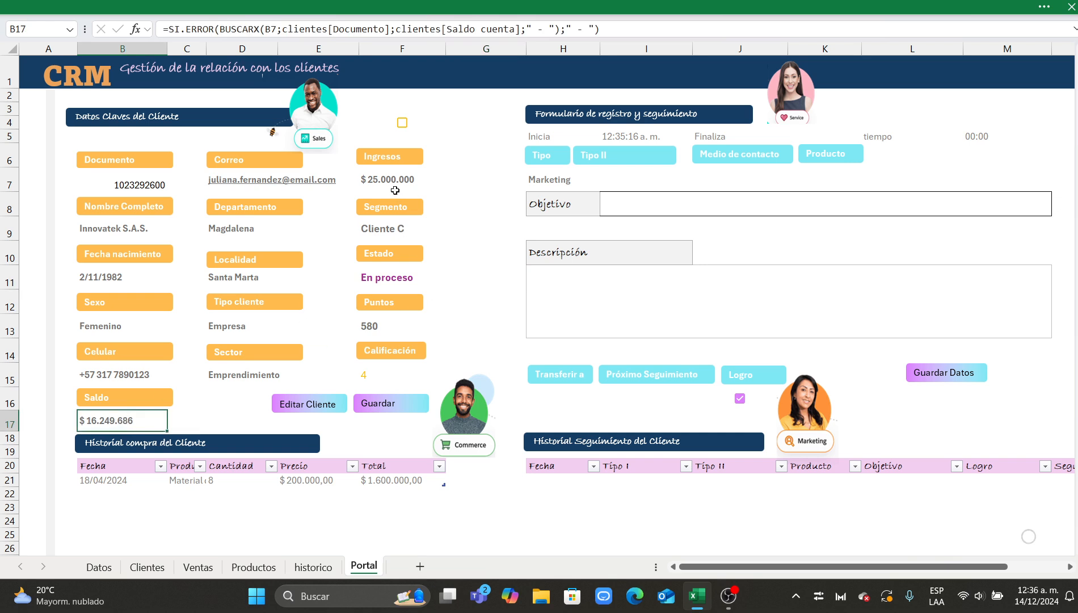
click(395, 190)
click(463, 266)
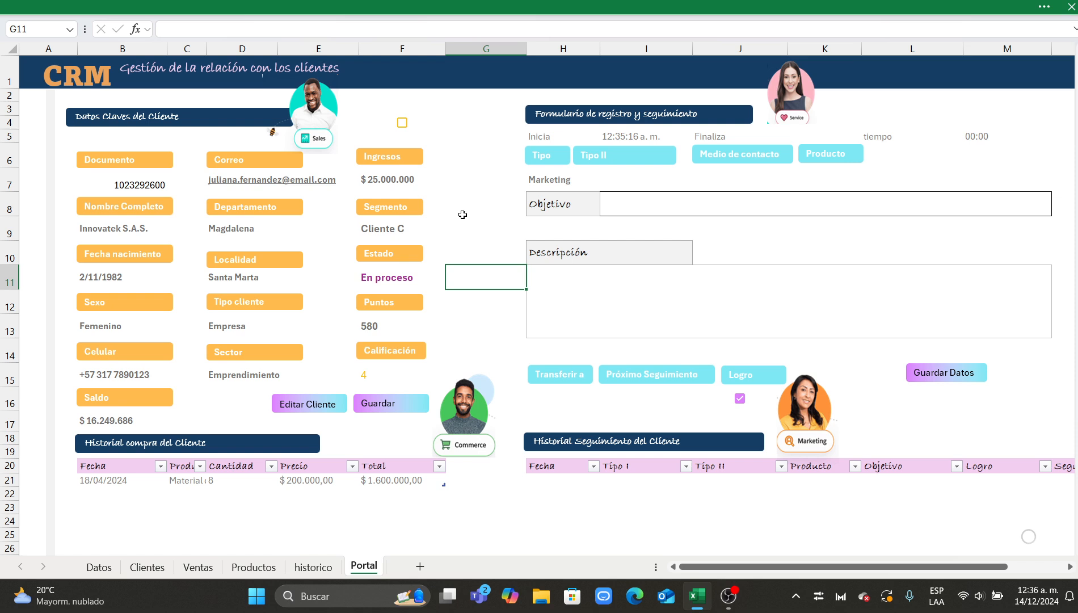
click(249, 227)
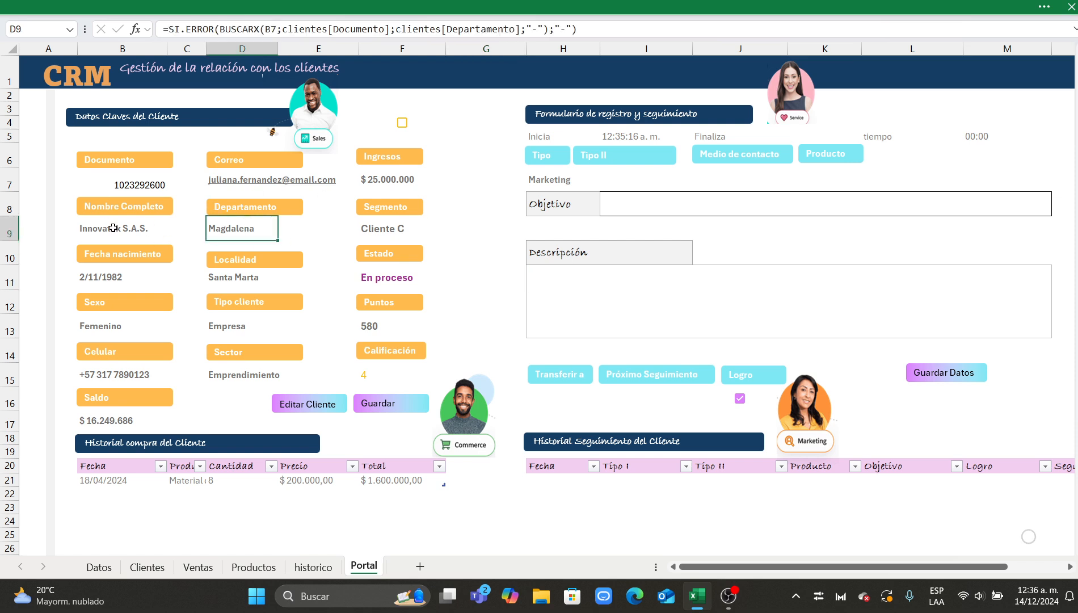
click(453, 254)
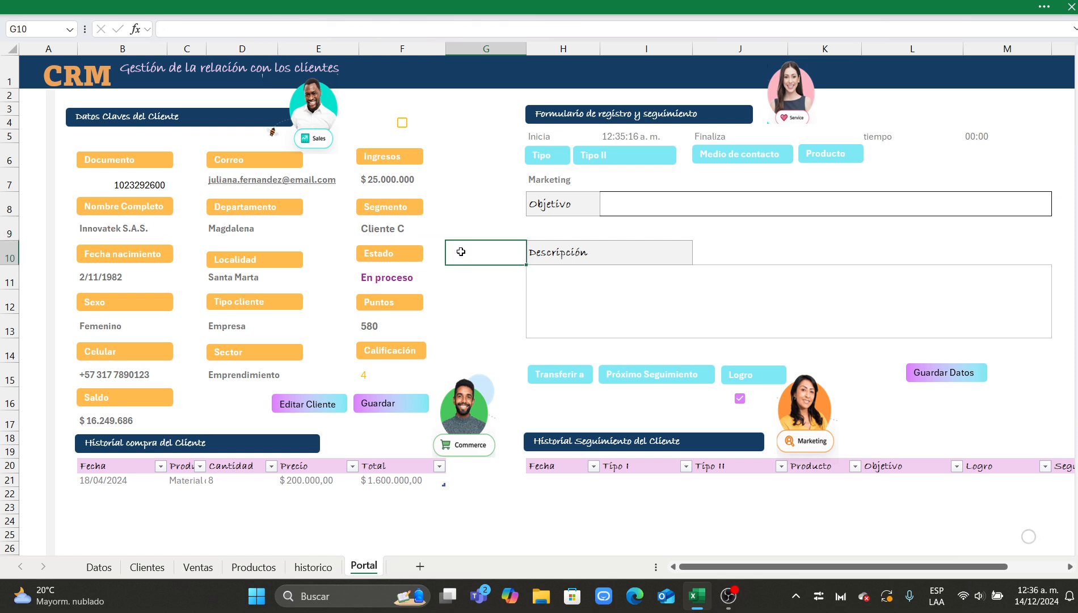
Turn on the checkbox above the client's Ingresos field, and turn it back off.
click(403, 123)
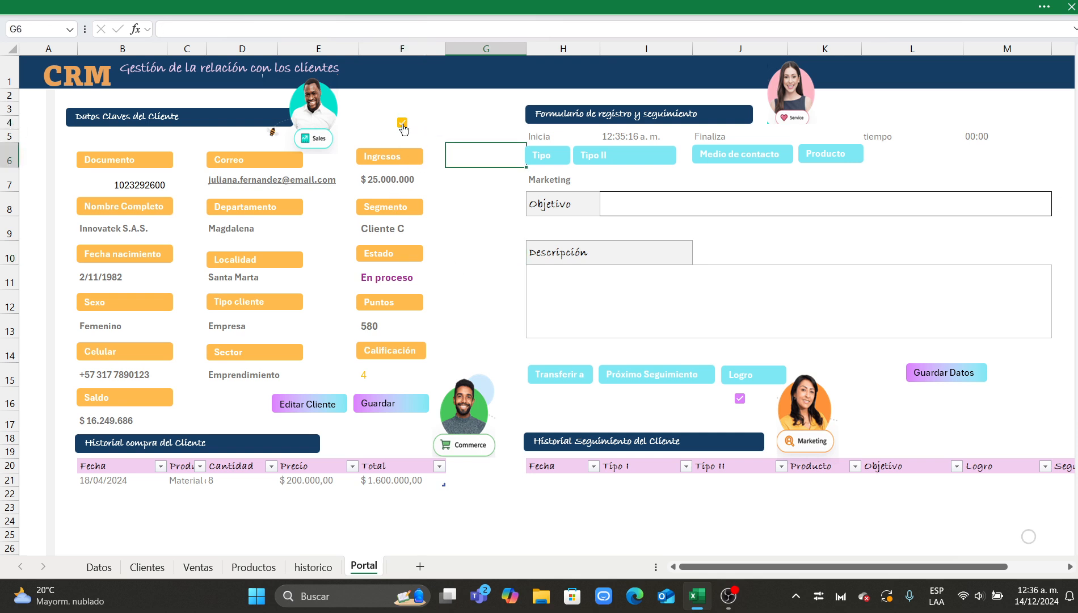
click(403, 130)
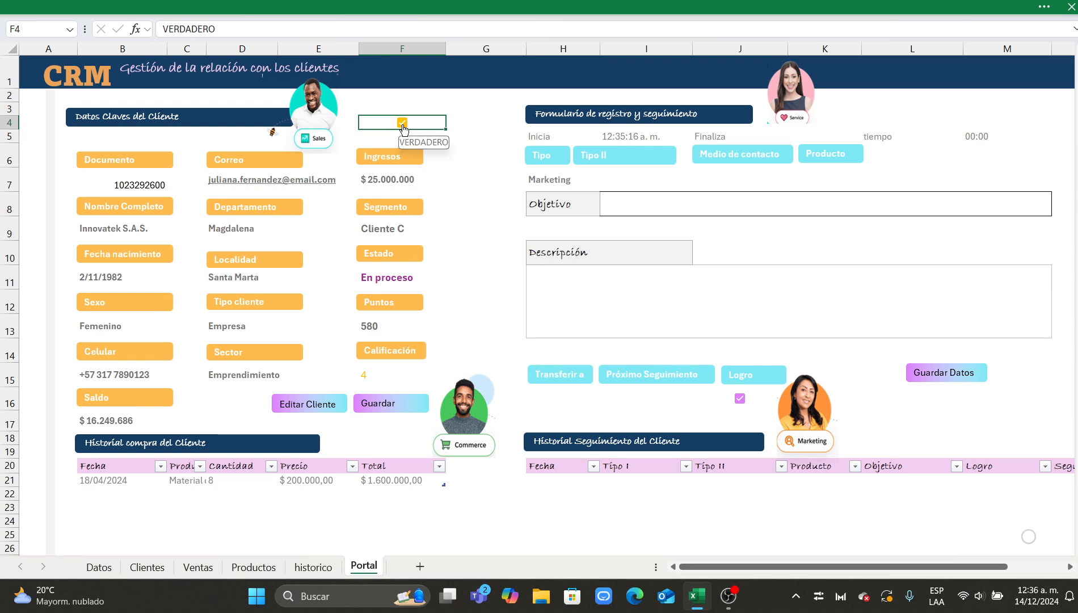
click(403, 125)
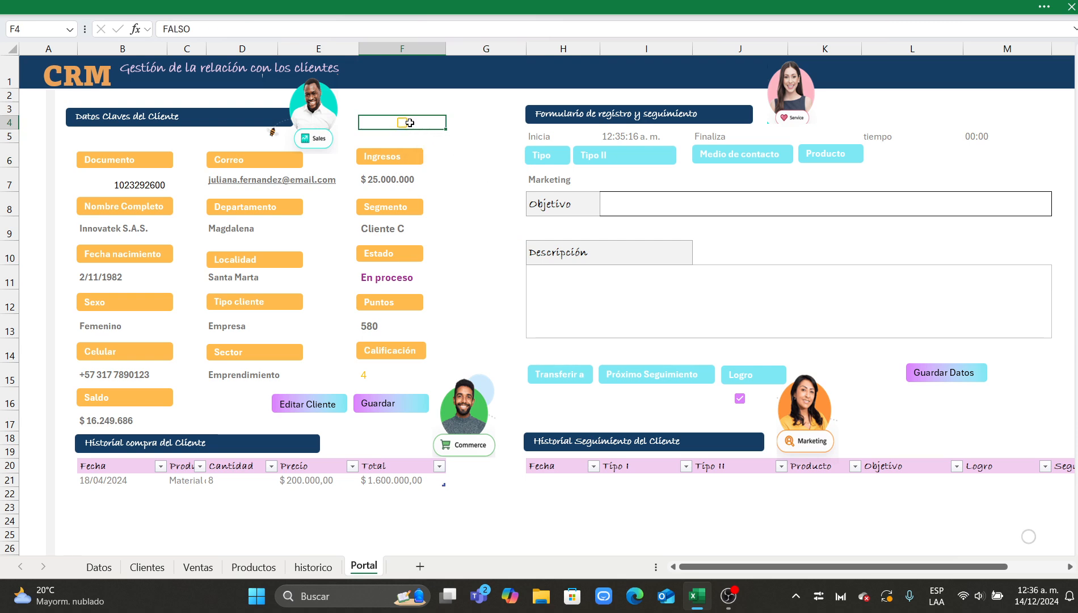
Turn on the checkbox above Ingresos and switch the Innovatek S.A.S. record to editable values.
click(407, 126)
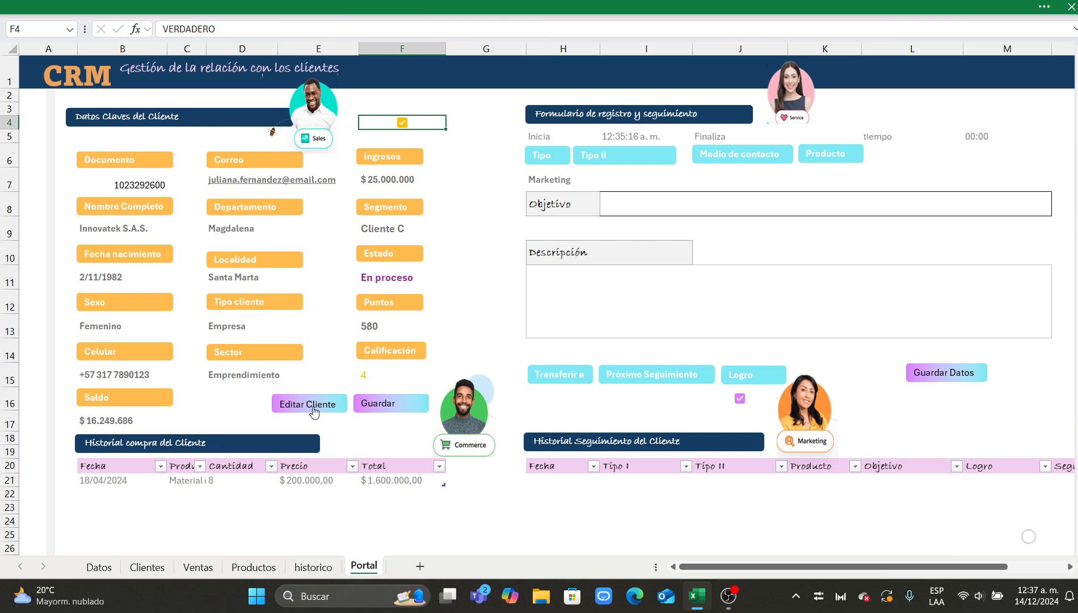
click(251, 319)
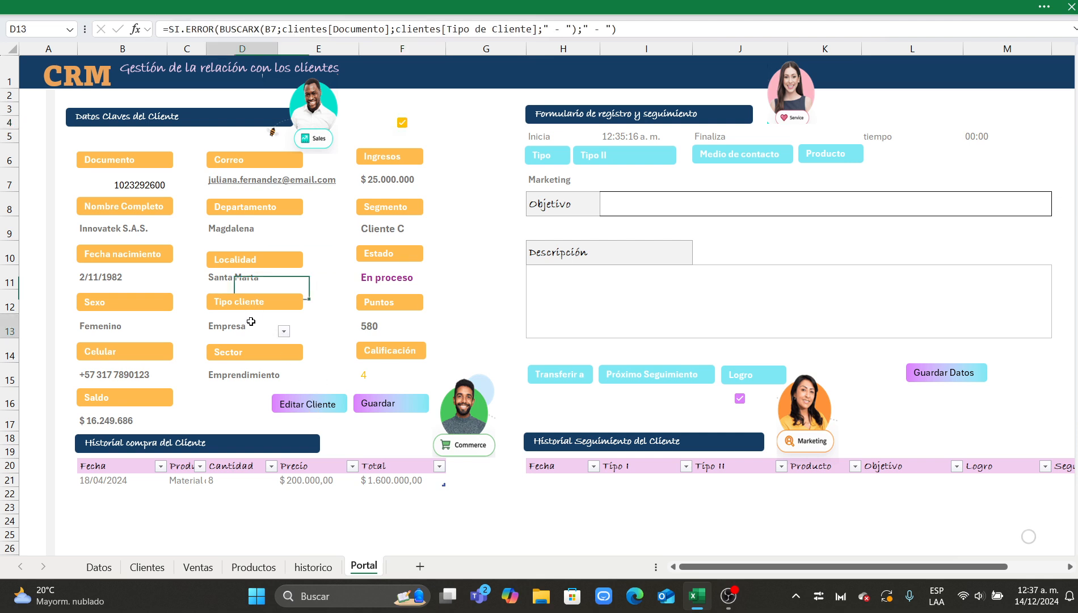
click(256, 276)
click(252, 229)
click(137, 230)
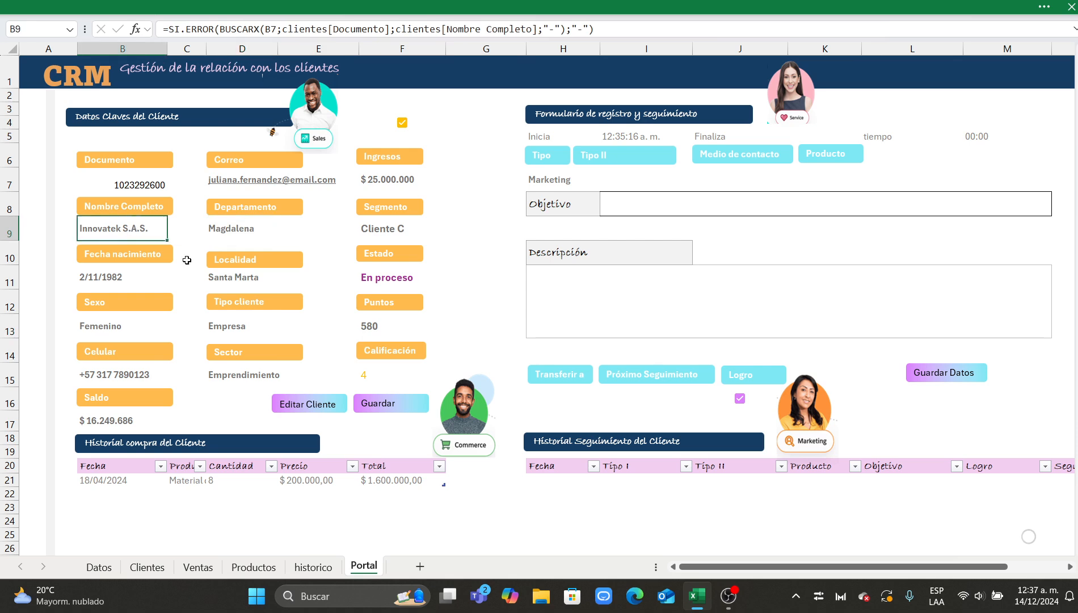
click(319, 403)
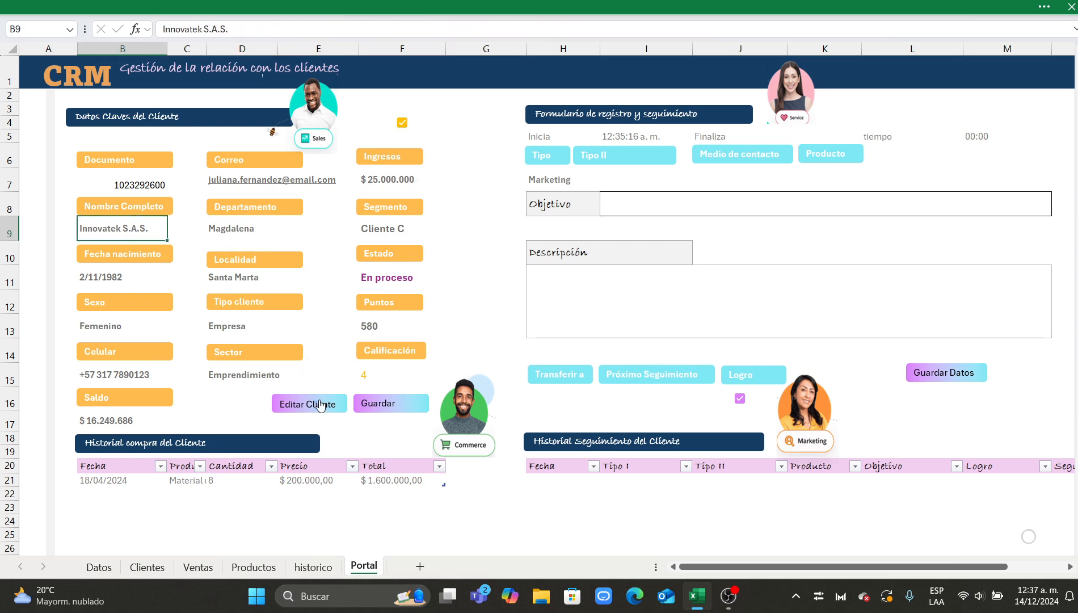
Examine the cell contents of the client's Localidad, Departamento, Sector, Puntos, Estado, Segmento and Ingresos fields.
click(256, 276)
click(254, 240)
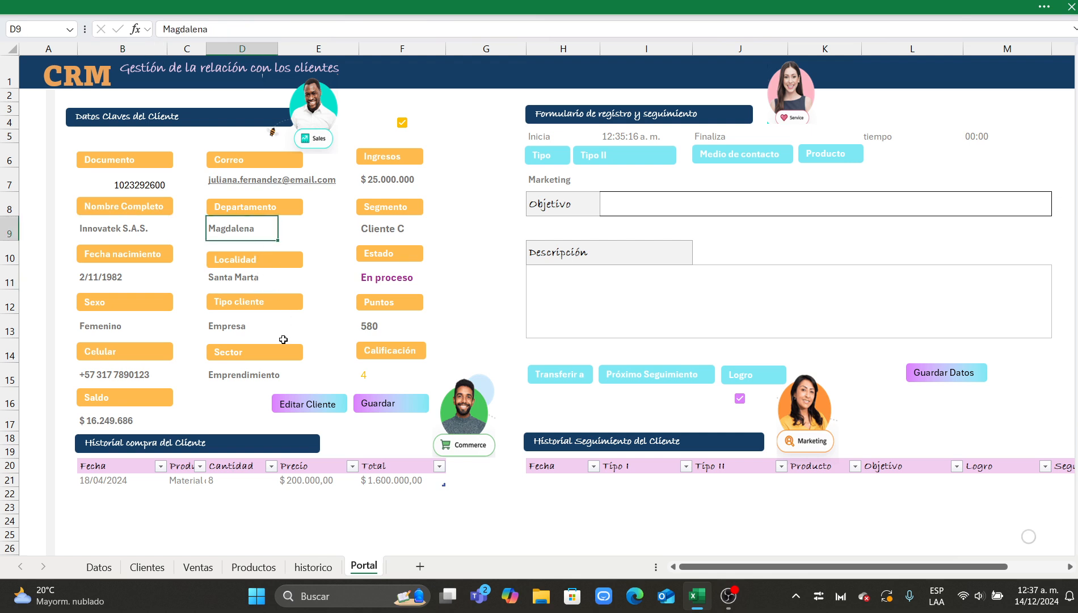
click(266, 374)
click(373, 327)
click(377, 278)
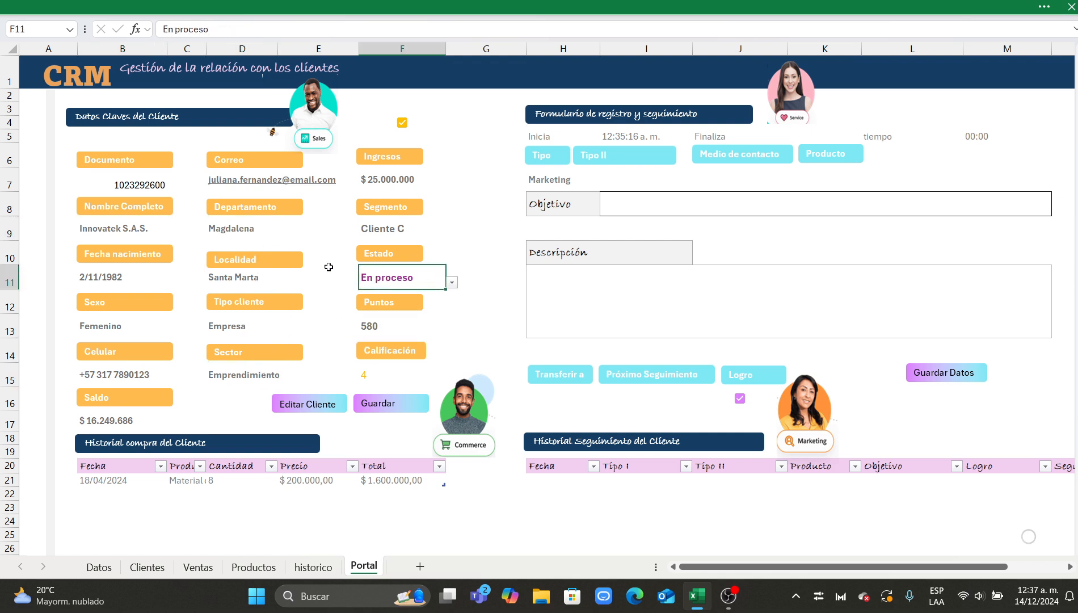
click(379, 227)
click(415, 171)
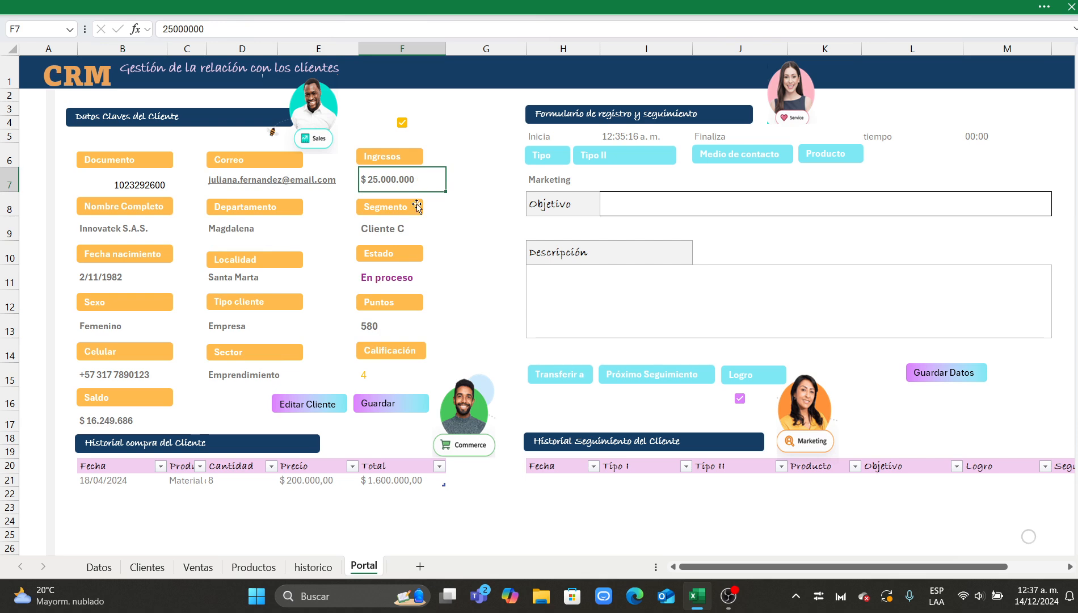
click(411, 227)
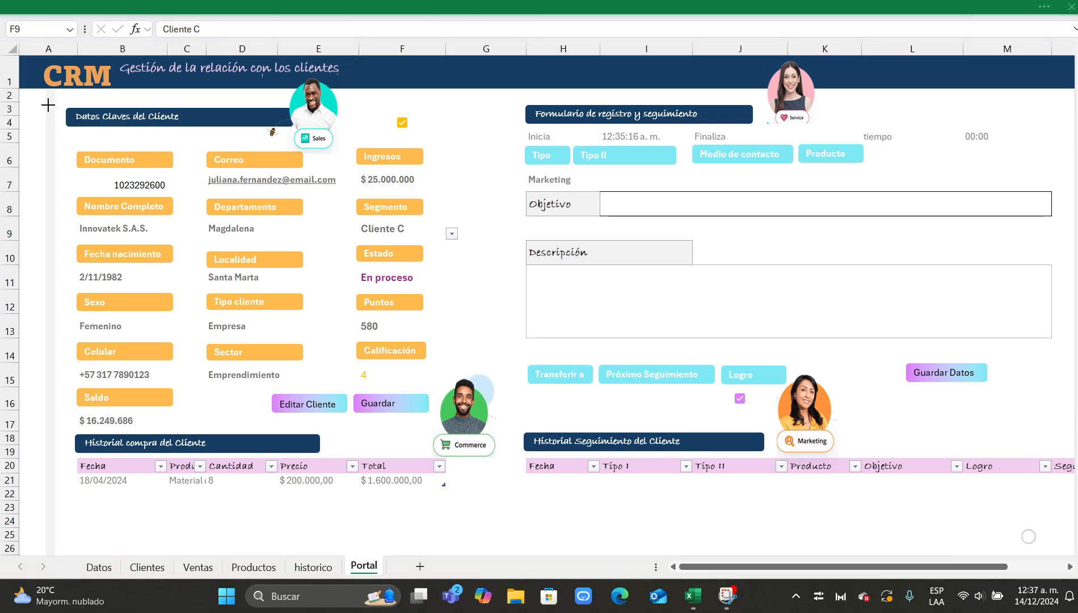
Capture the Datos Claves del Cliente area as a picture, paste it into the sheet, and shrink it over the follow-up form.
key(super+shift+s)
drag(41, 96, 489, 465)
key(ctrl+v)
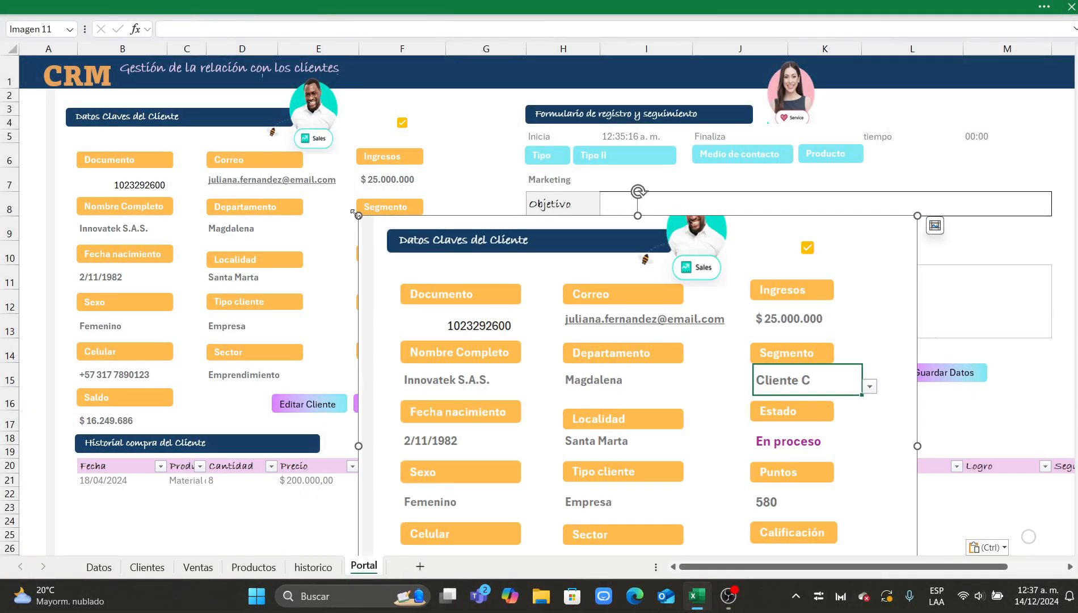
drag(356, 215, 550, 370)
drag(653, 451, 586, 196)
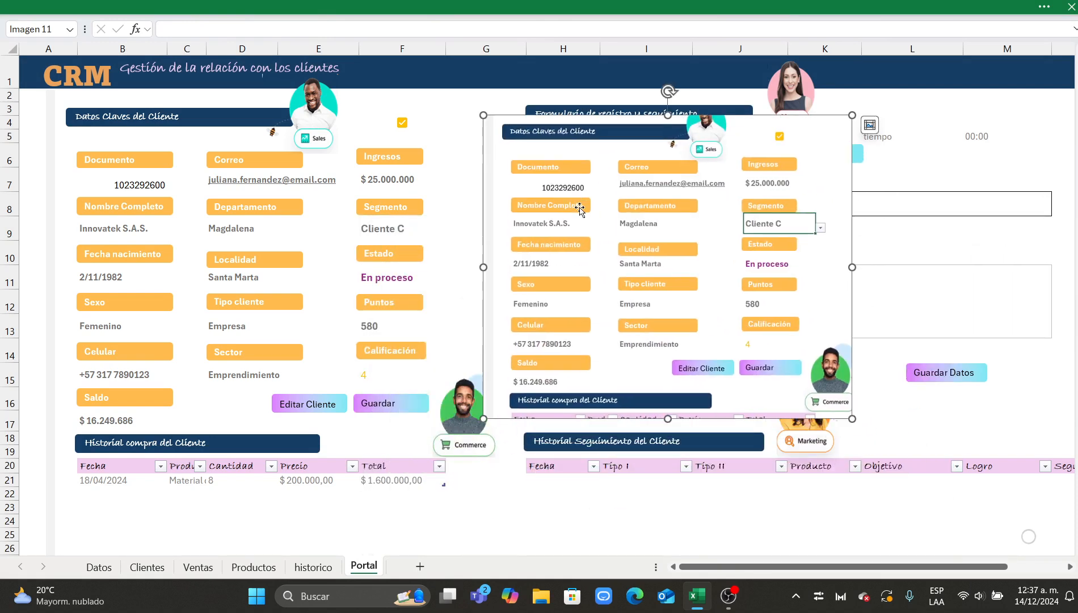
click(132, 227)
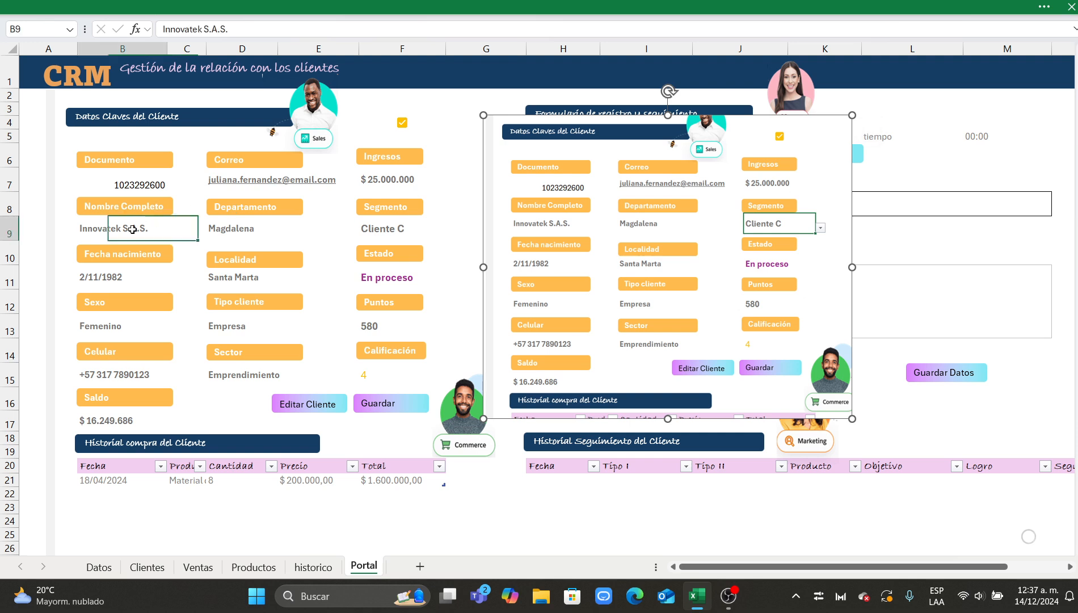
Set the Innovatek S.A.S. client's Saldo to 1.000.000.
click(125, 421)
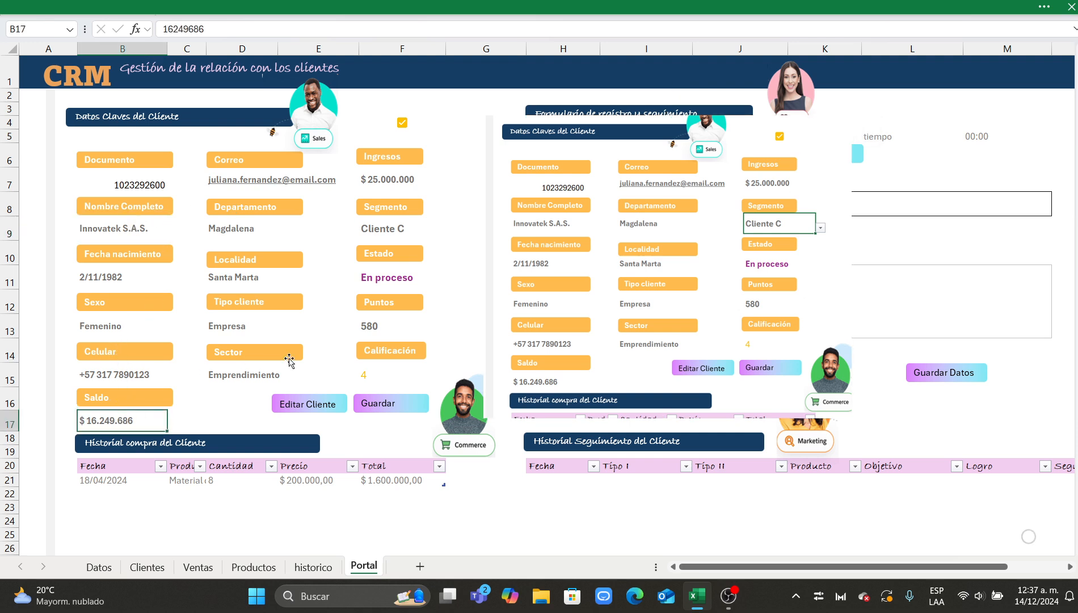
text(1.0)
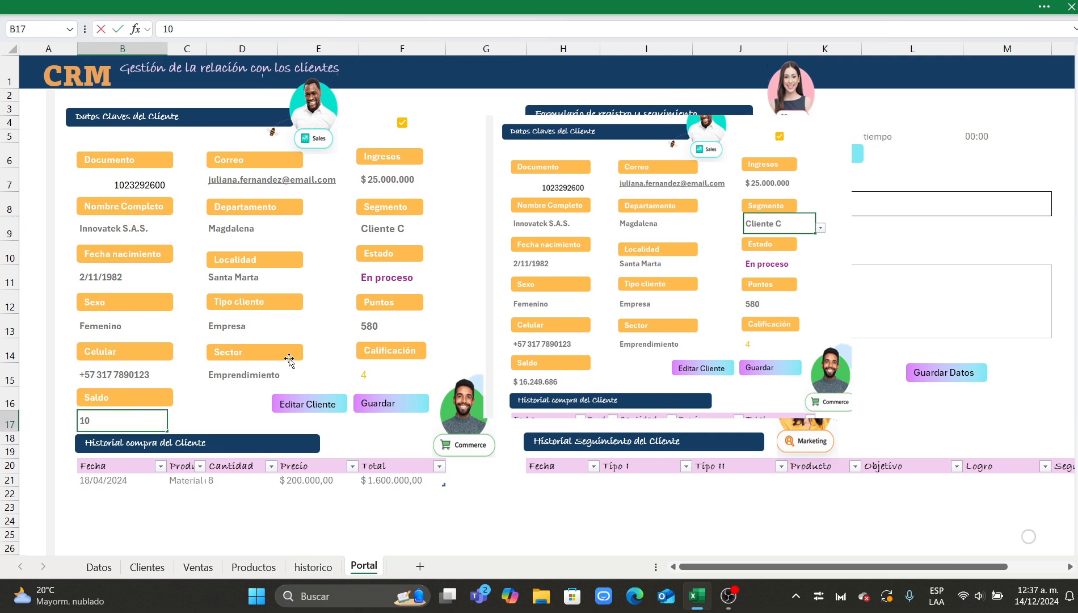
text(00.000)
key(Return)
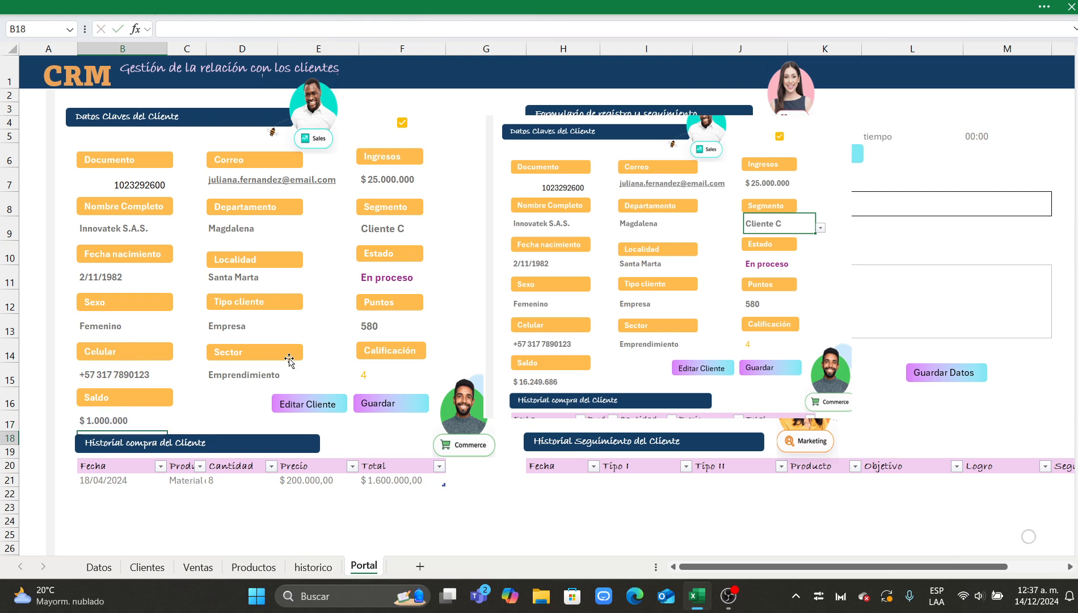
Set the Innovatek S.A.S. client's Saldo to 10.000.000.
click(125, 422)
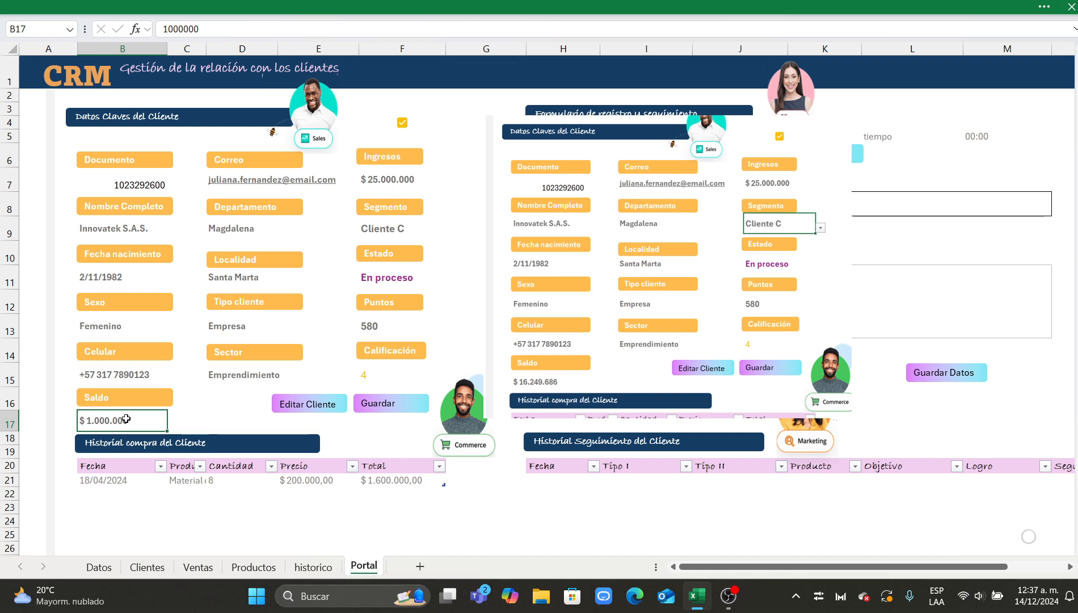
text(10.)
text(000.000)
key(Return)
Set the client's Sector to Negocio and check the Tipo cliente options, keeping Empresa.
click(233, 368)
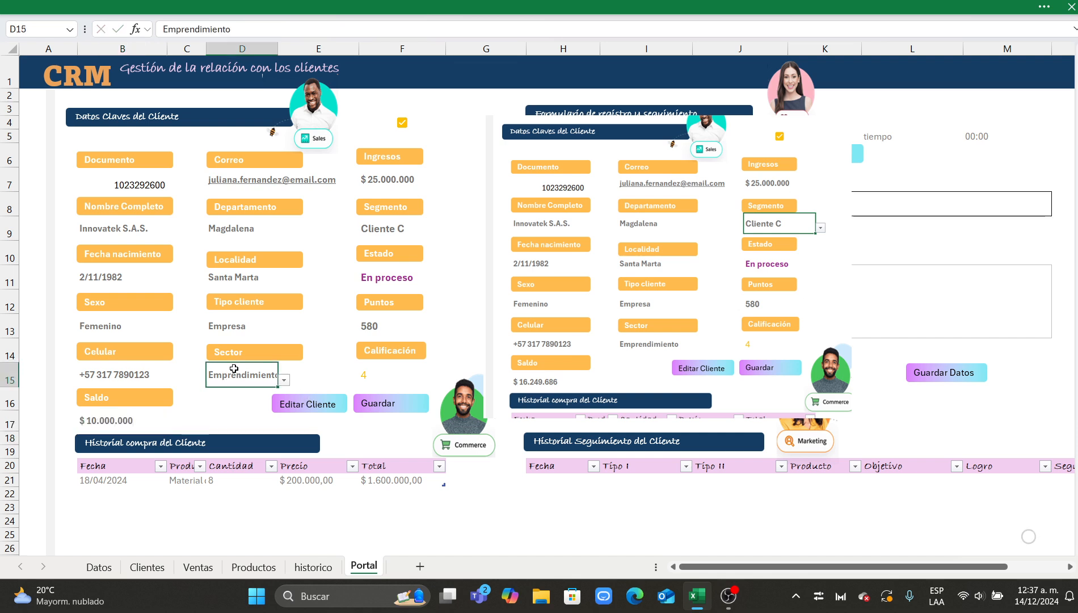
click(283, 380)
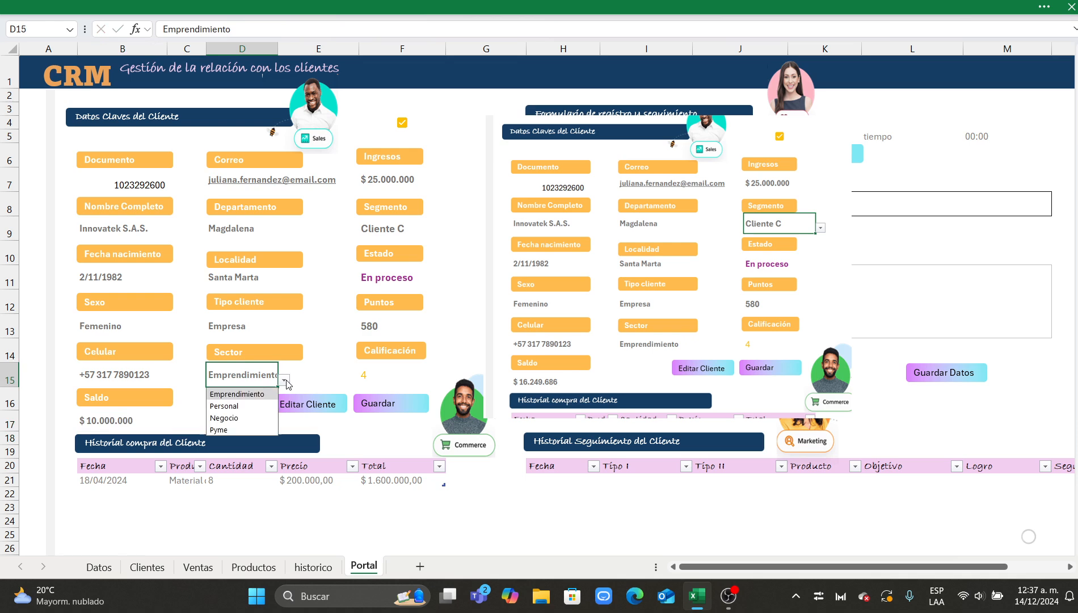
click(241, 417)
click(257, 324)
click(285, 331)
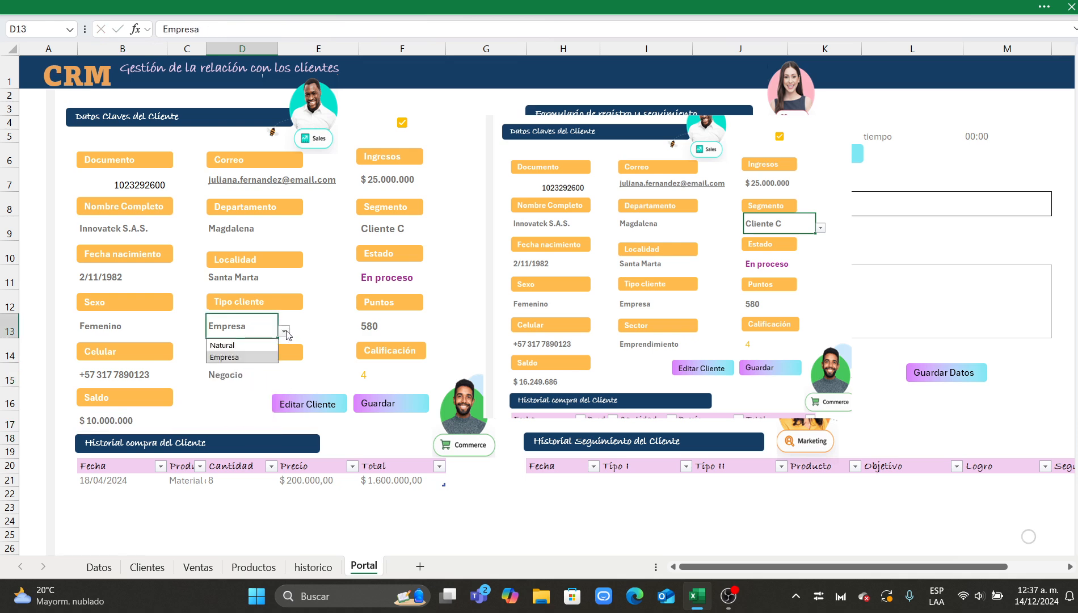
click(323, 318)
Set the client's Puntos to 1000 and Estado to Gestionado.
click(392, 331)
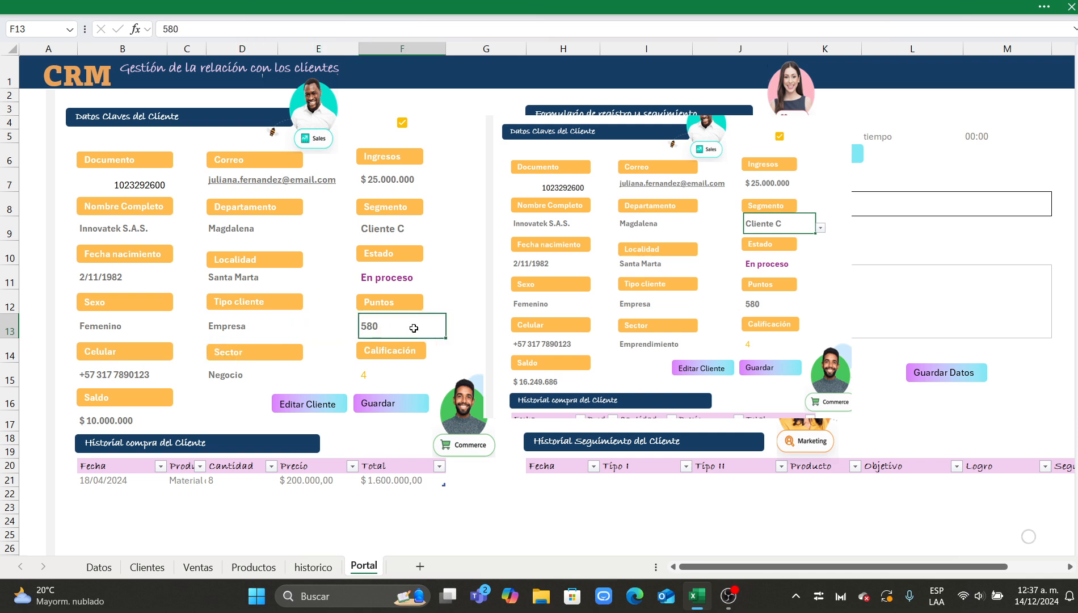
text(1000)
key(Return)
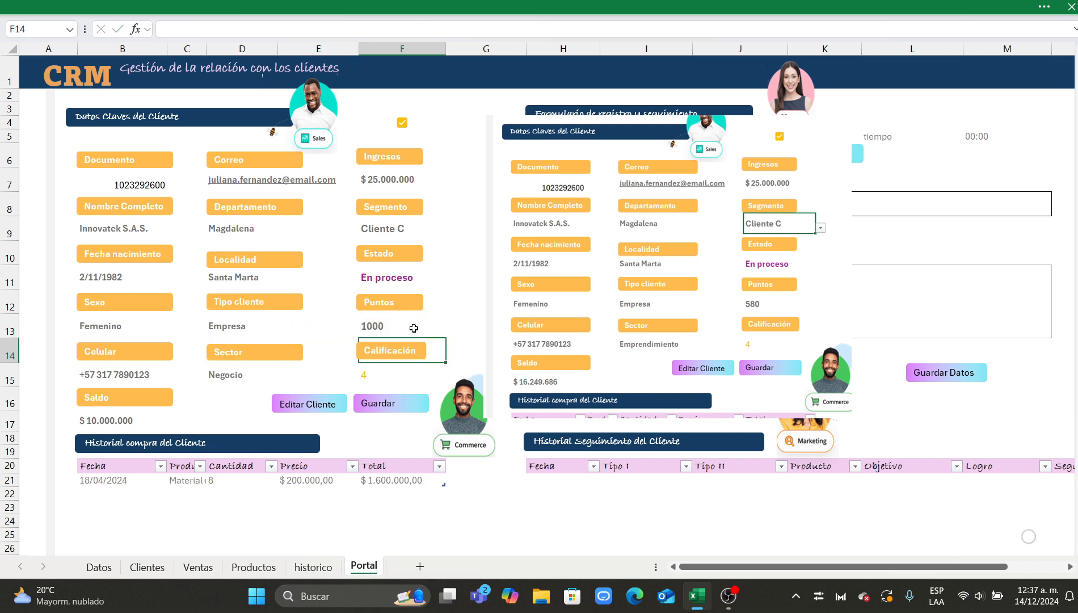
click(402, 284)
click(451, 282)
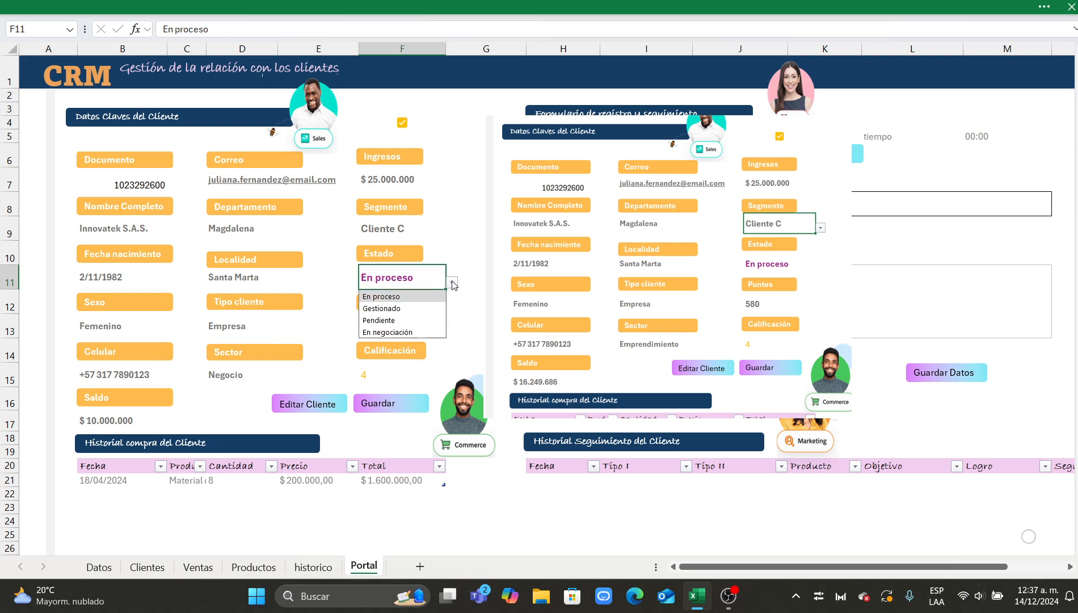
click(404, 310)
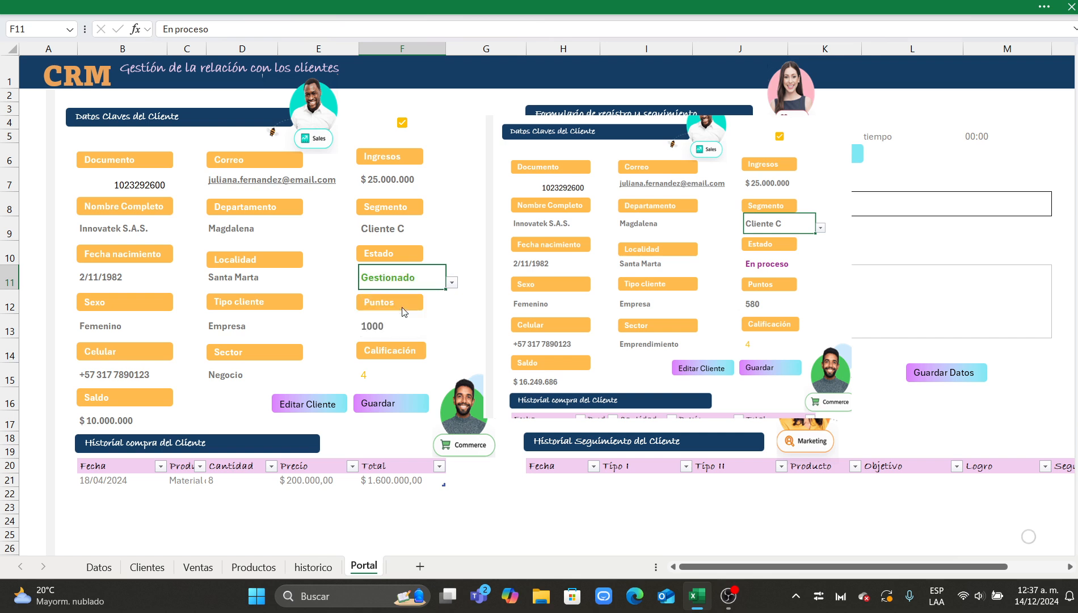
Set the client's Segmento to Cliente B and save the edited client data.
click(384, 233)
click(452, 234)
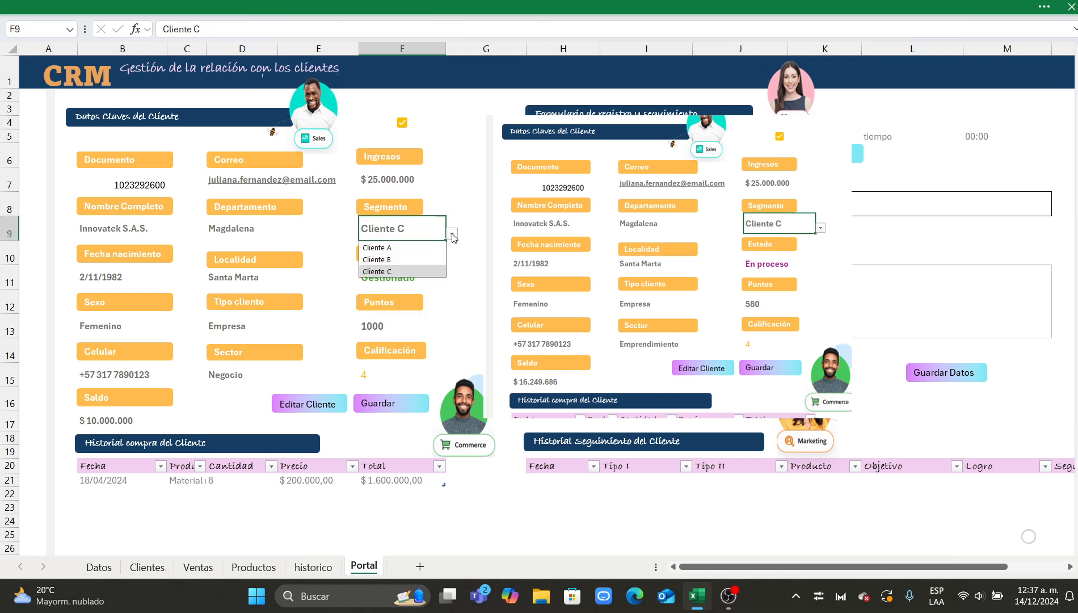
click(465, 275)
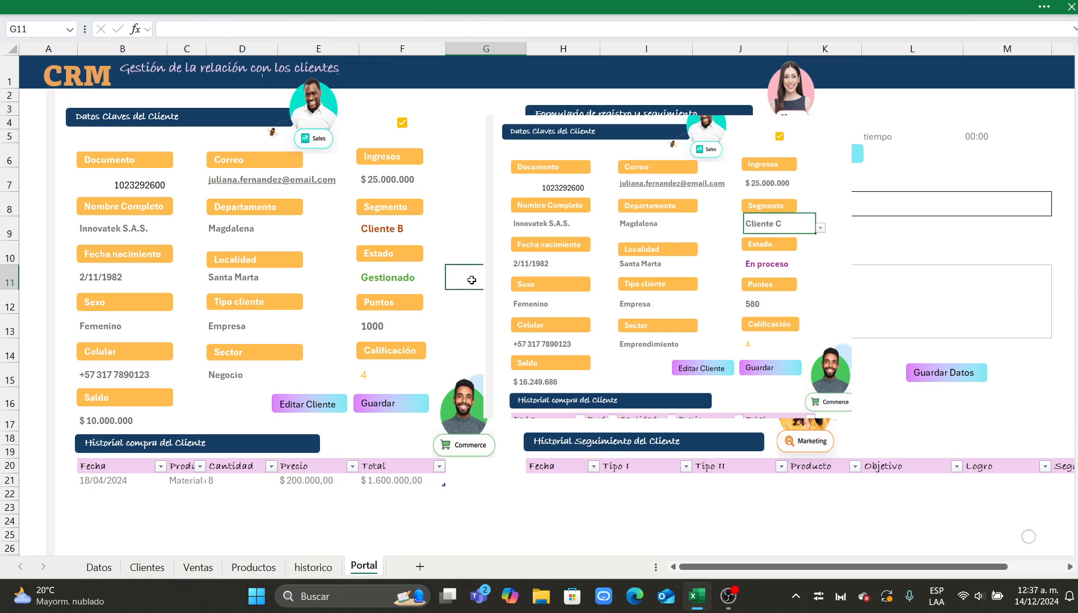
click(389, 410)
Load the Servicios Integrales S.A. client by document number with the checkbox above Ingresos turned off, and check Fecha nacimiento and Localidad.
click(131, 186)
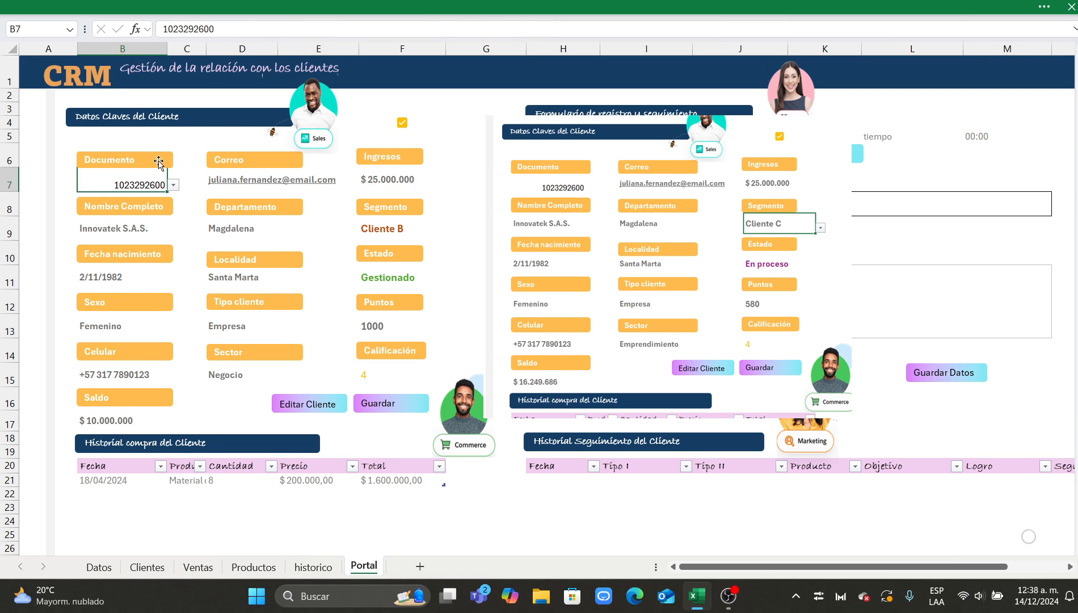
click(173, 184)
click(129, 284)
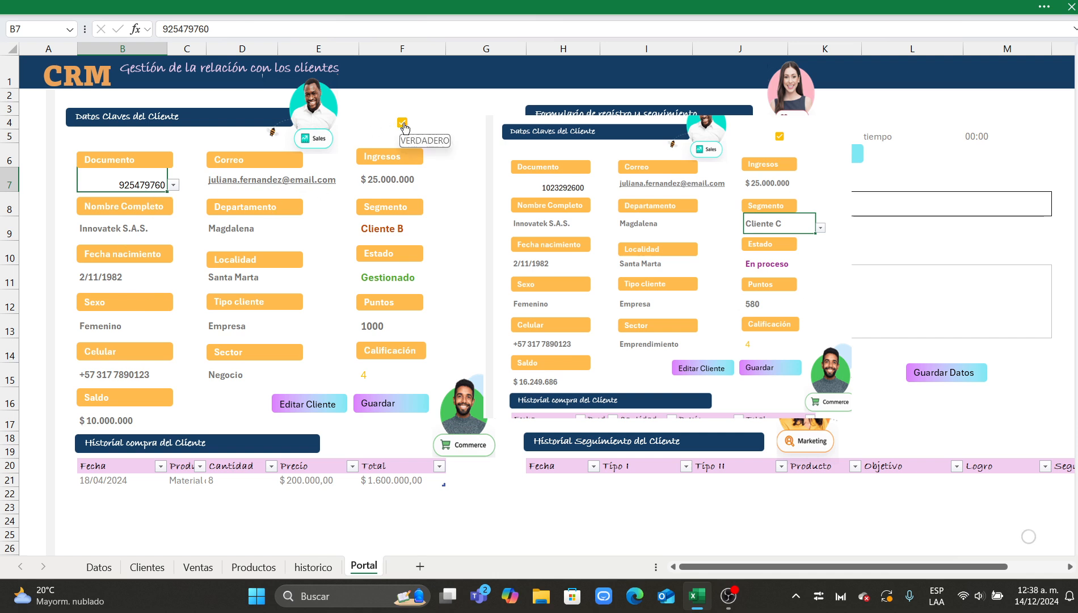
click(403, 124)
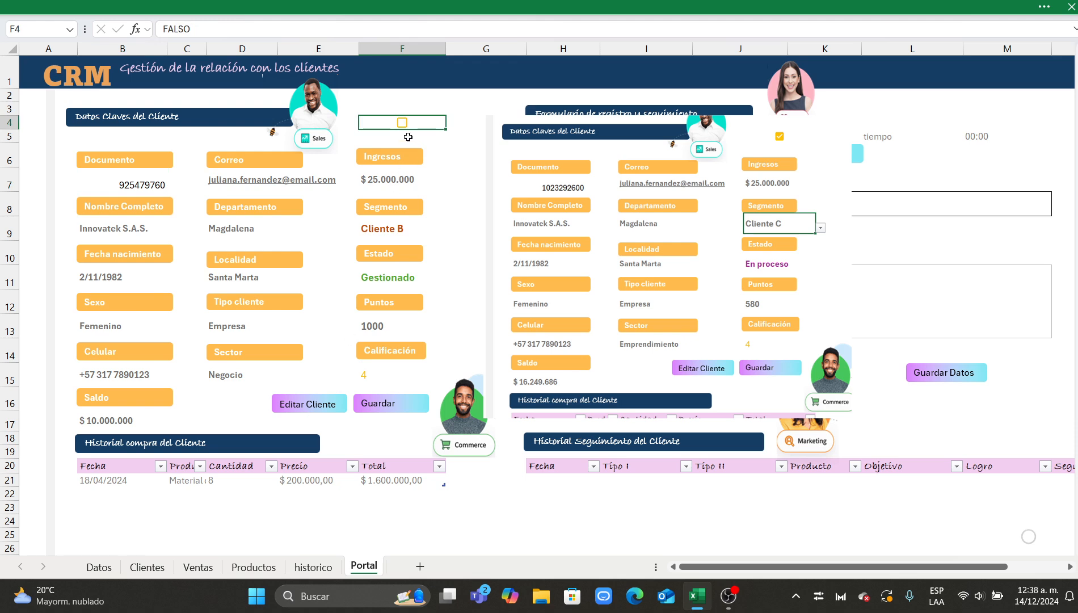
click(306, 405)
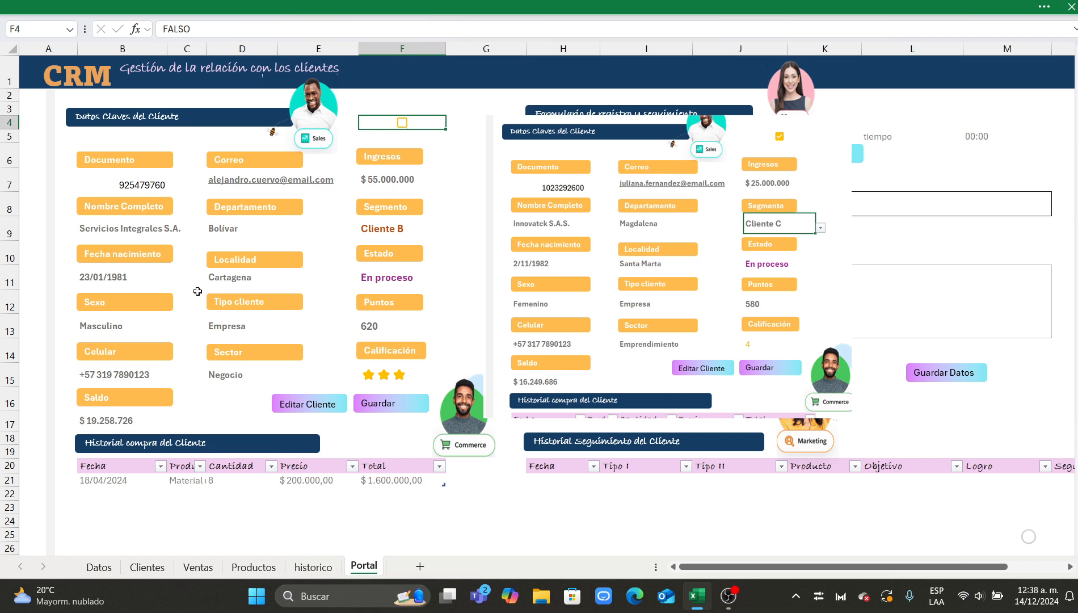
click(104, 276)
click(243, 288)
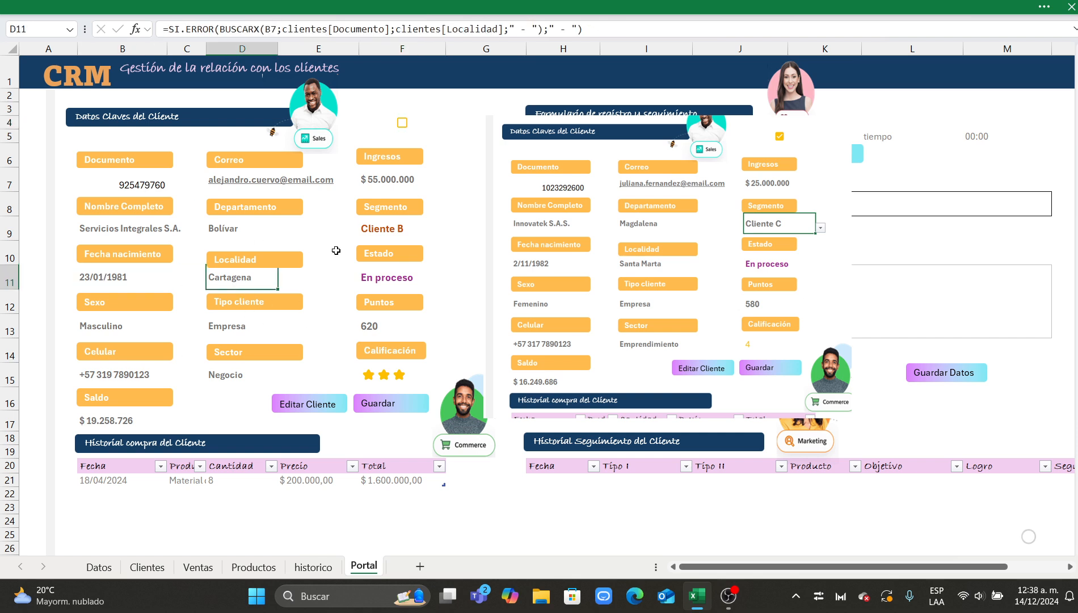
Enlarge the pasted picture of the original client data slightly.
click(139, 180)
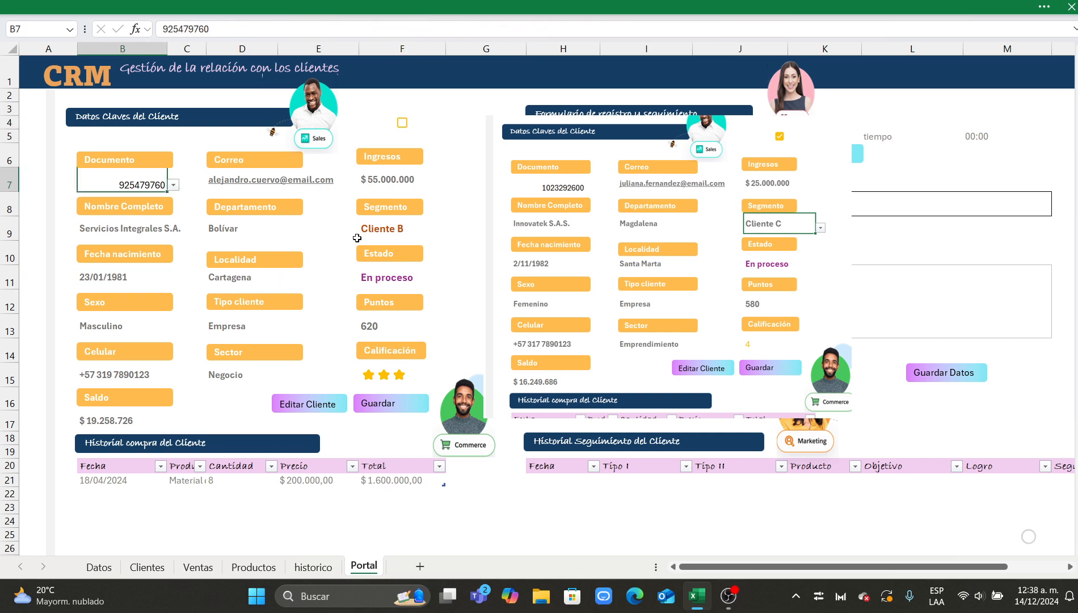
click(605, 201)
drag(482, 115, 469, 105)
Reload the Innovatek S.A.S. client by entering its document number to compare its saved data with the pasted picture.
click(119, 181)
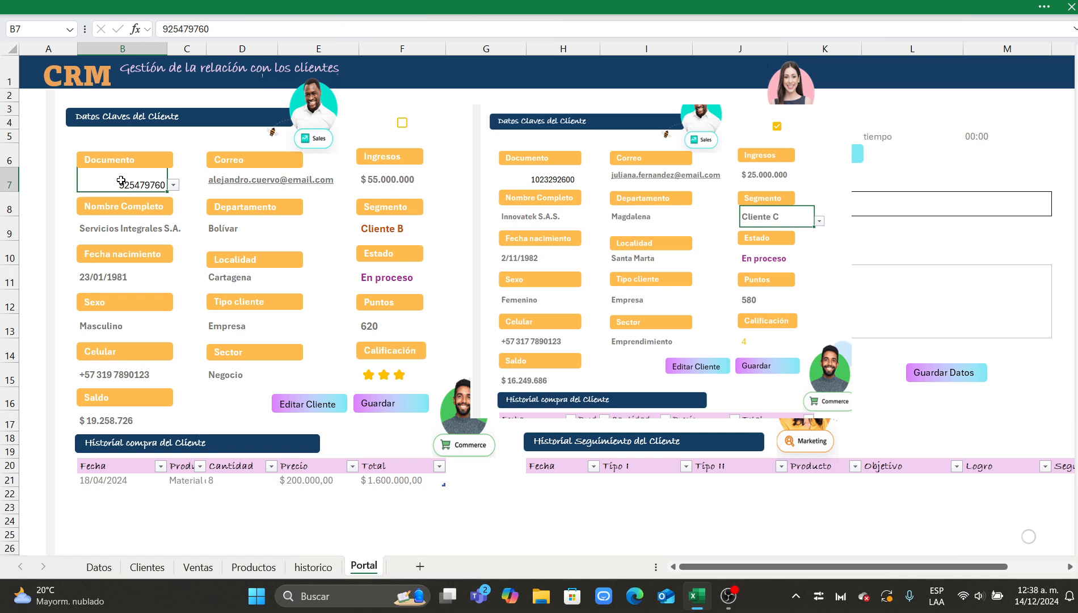
key(Return)
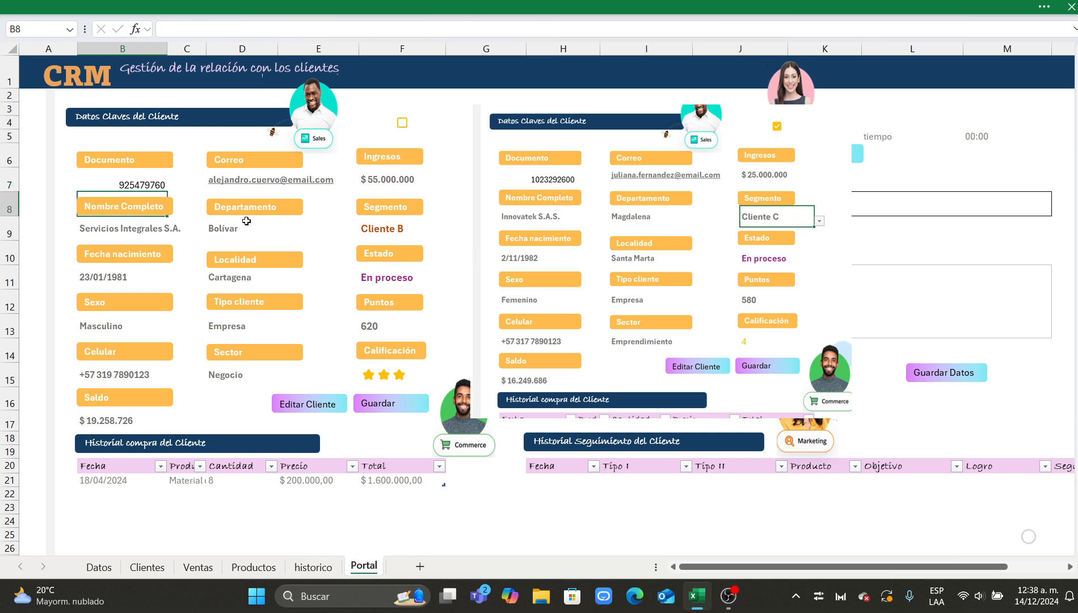
key(Up)
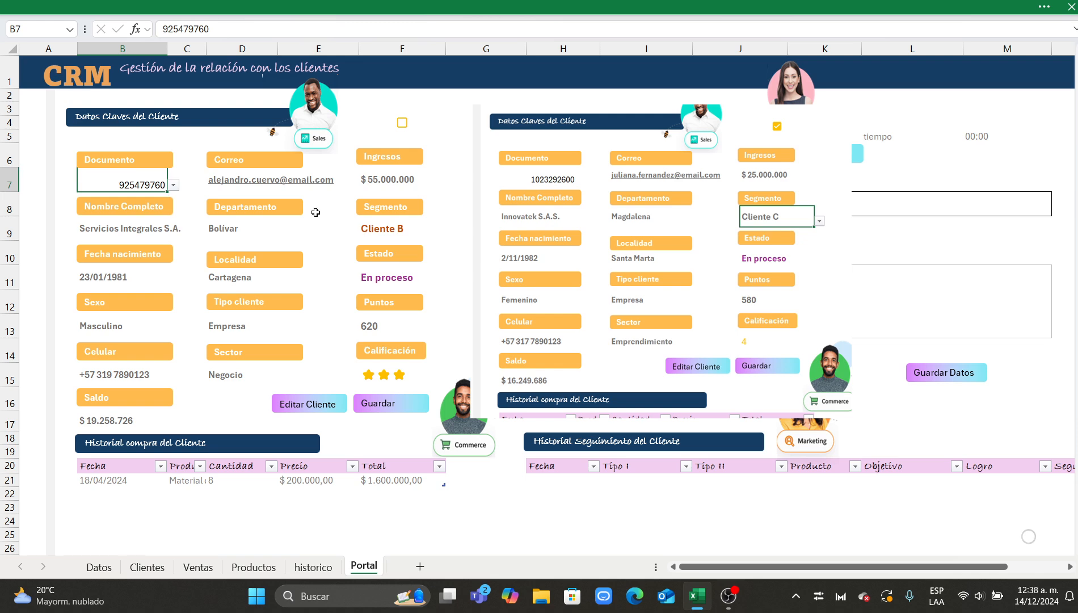
text(102)
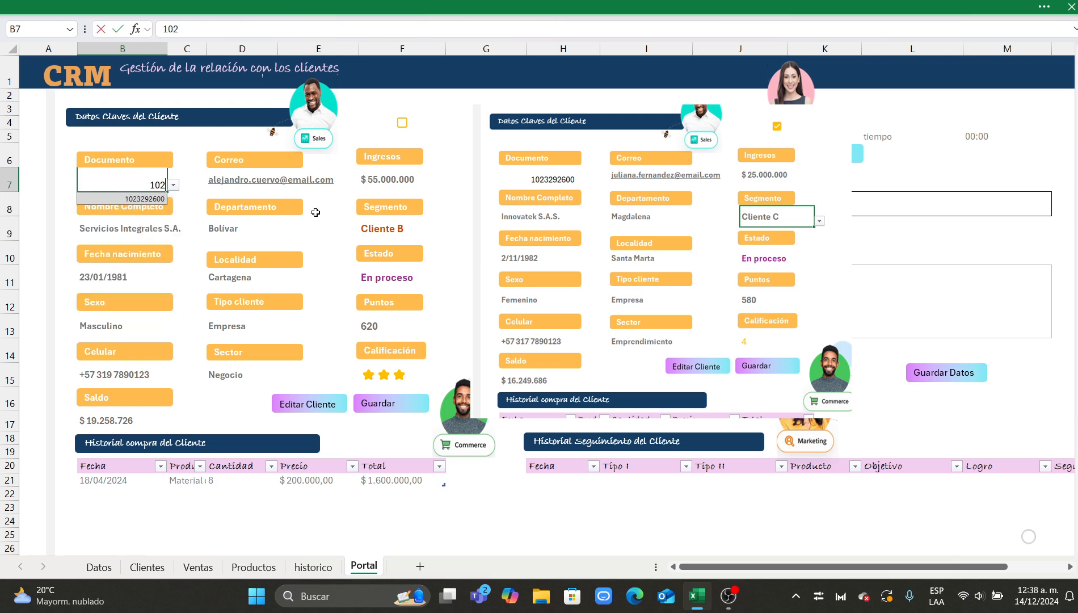
key(Return)
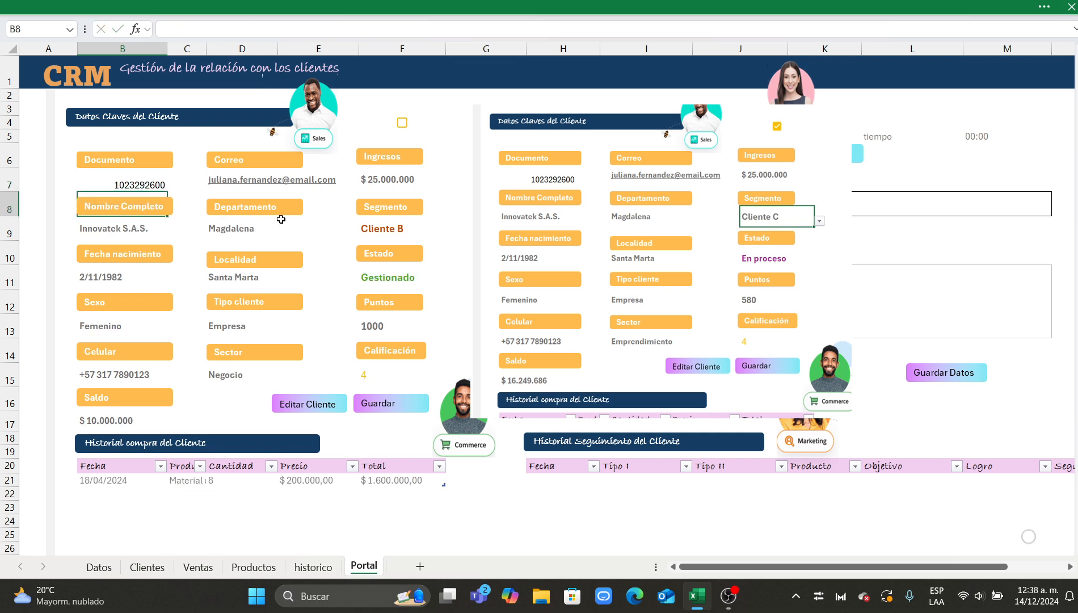
Compare the saved Segmento, Estado, Puntos and Saldo of the Innovatek S.A.S. client with the pasted picture of the original data.
click(385, 236)
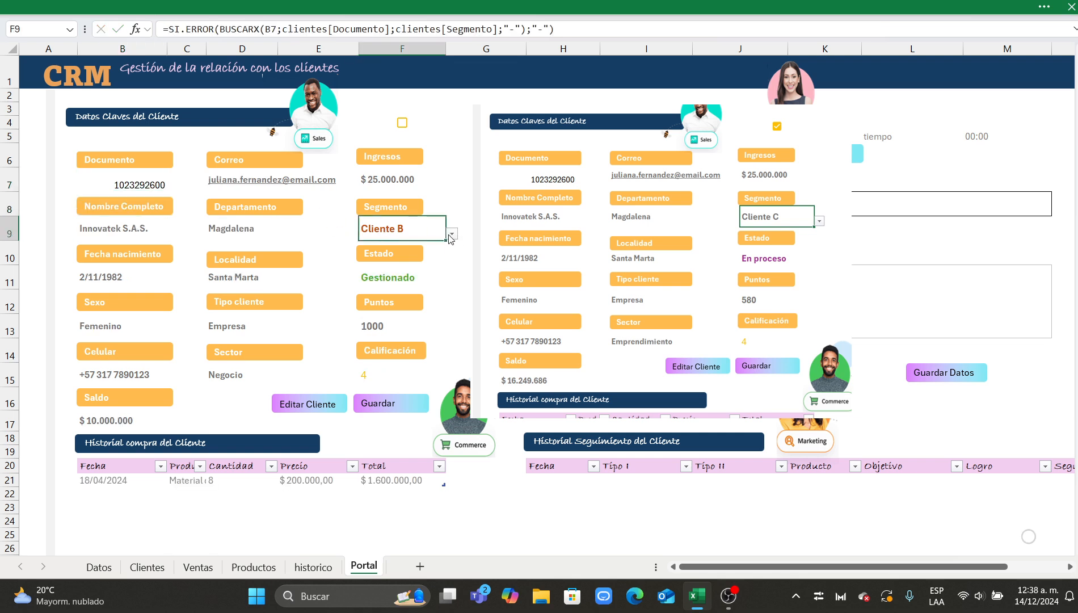
click(779, 222)
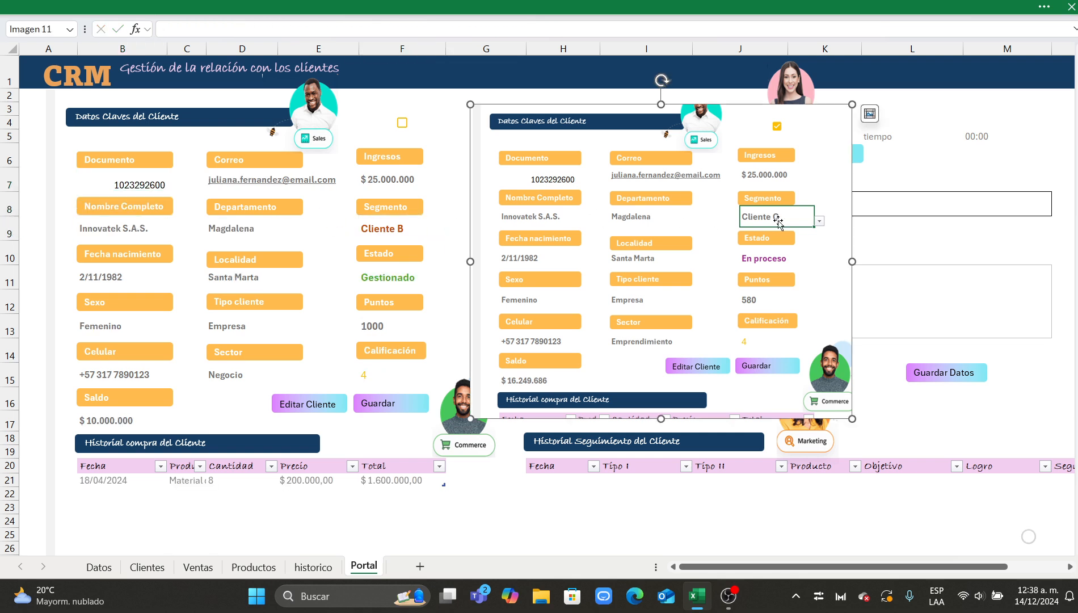
click(397, 279)
click(776, 261)
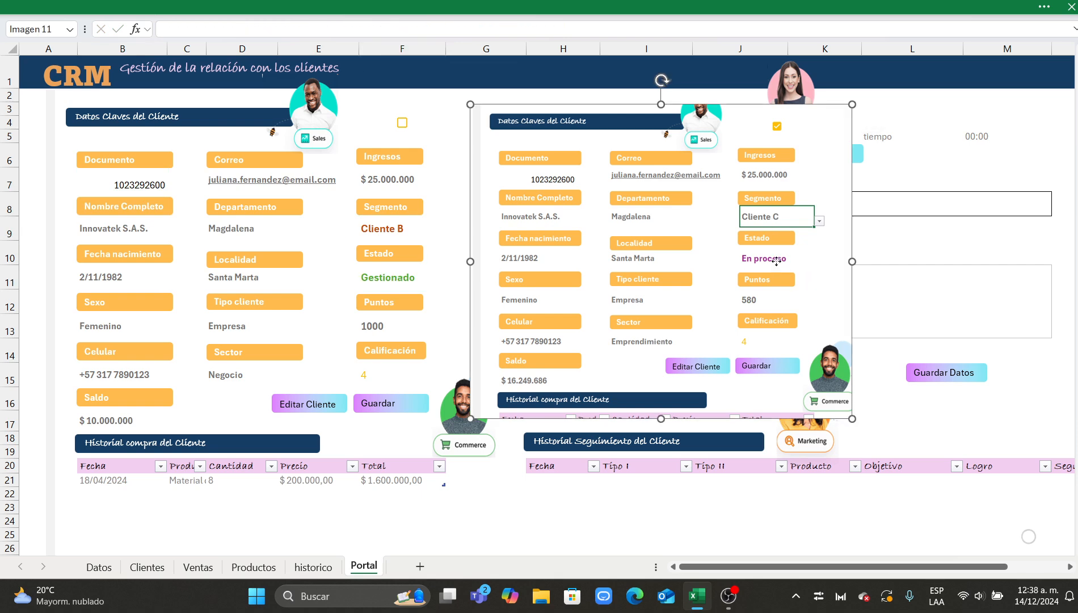
click(387, 327)
click(759, 304)
click(119, 420)
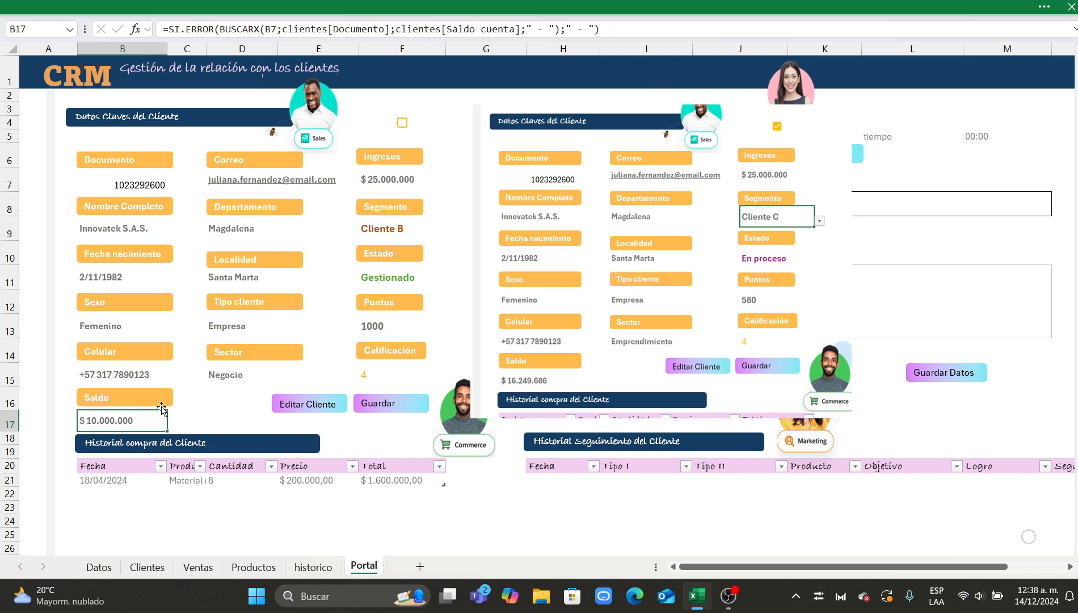
Delete the pasted picture of the original client data that covers the registration form.
click(561, 367)
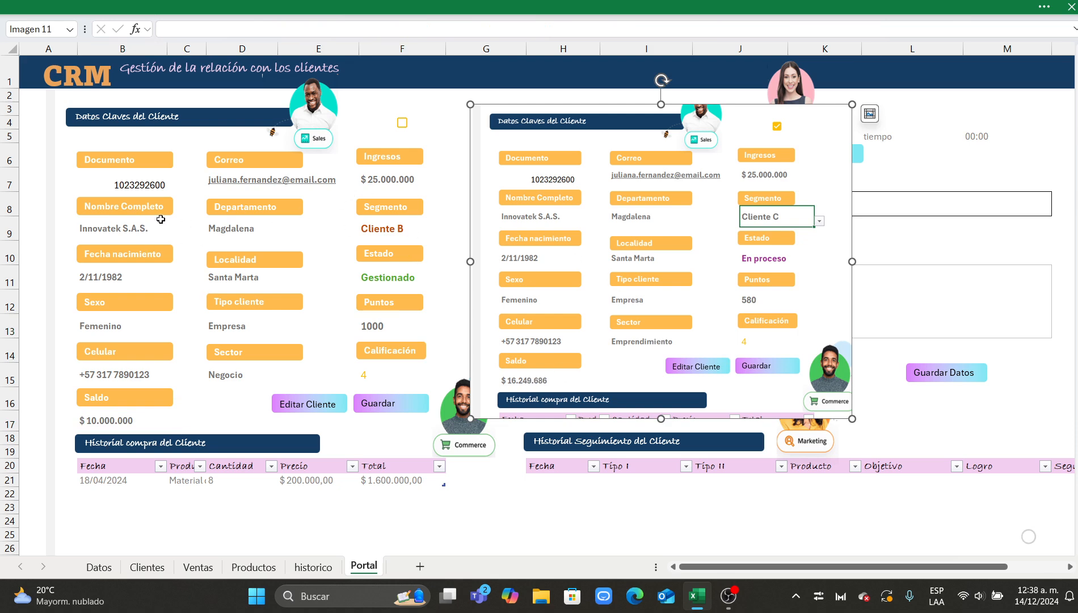
key(Delete)
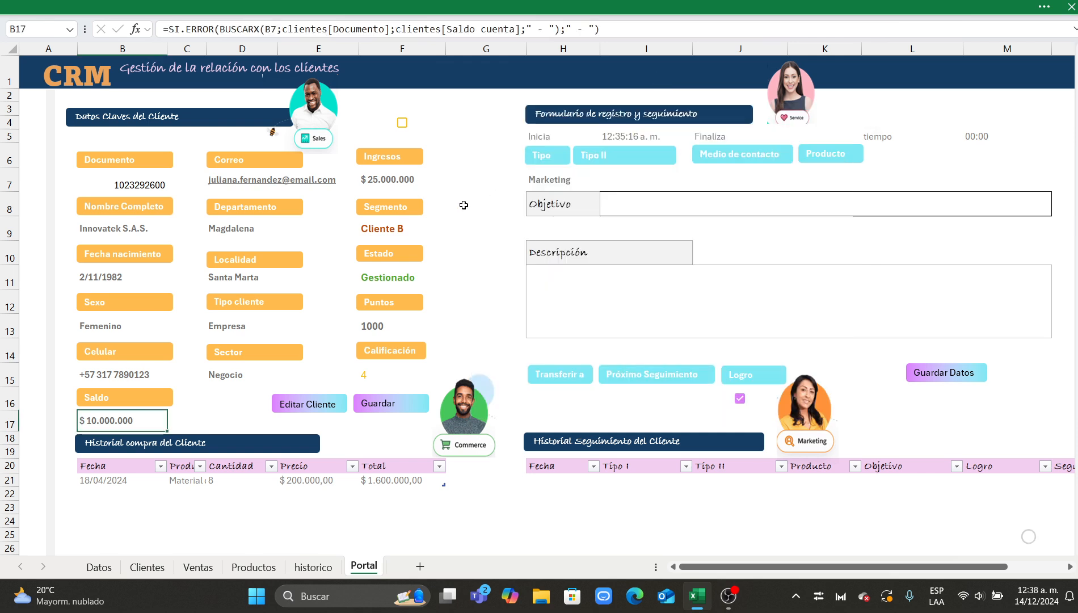
click(488, 214)
click(250, 231)
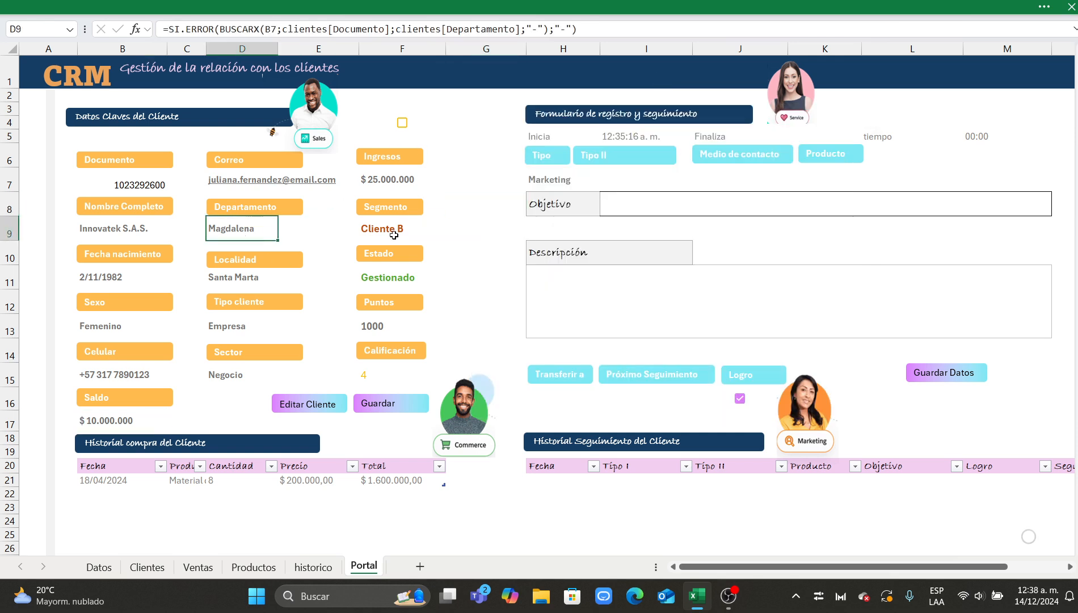
click(498, 268)
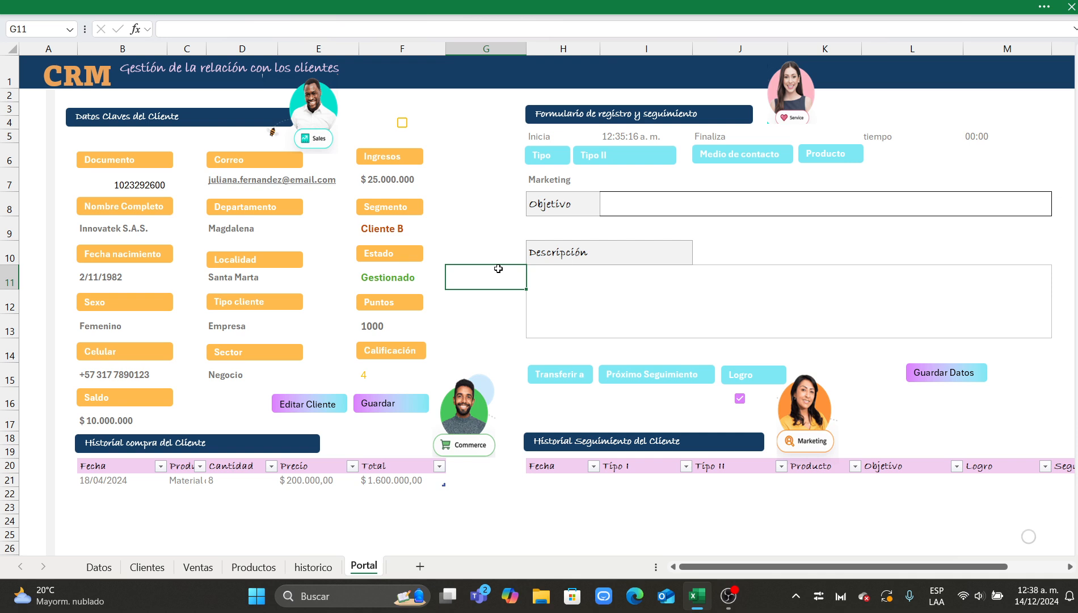
Load the Emprendimiento Digital S.A. client by choosing its document number under Documento.
click(151, 181)
click(173, 186)
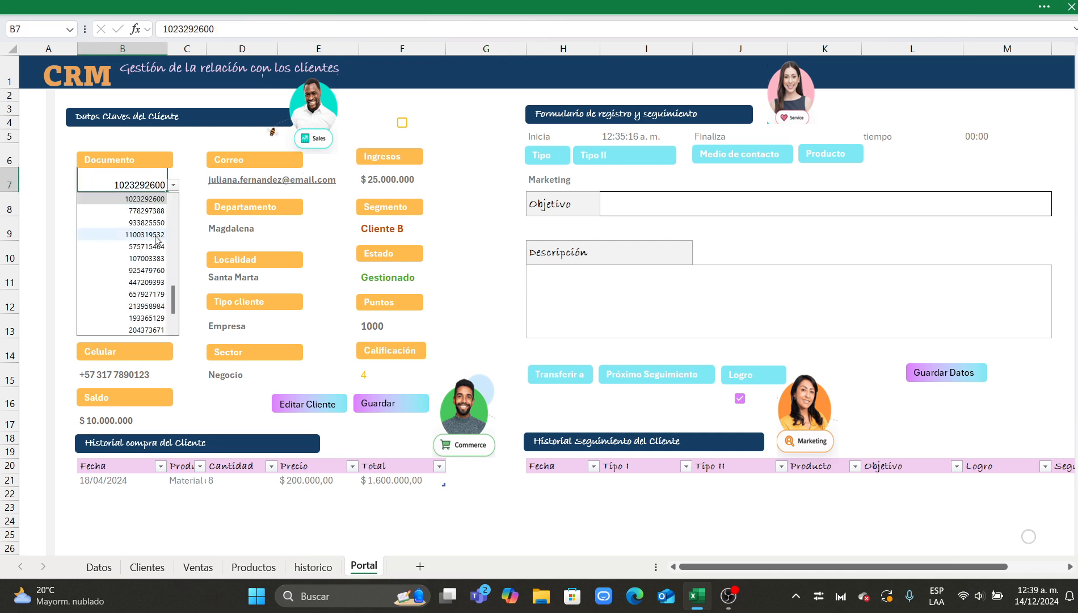
click(142, 293)
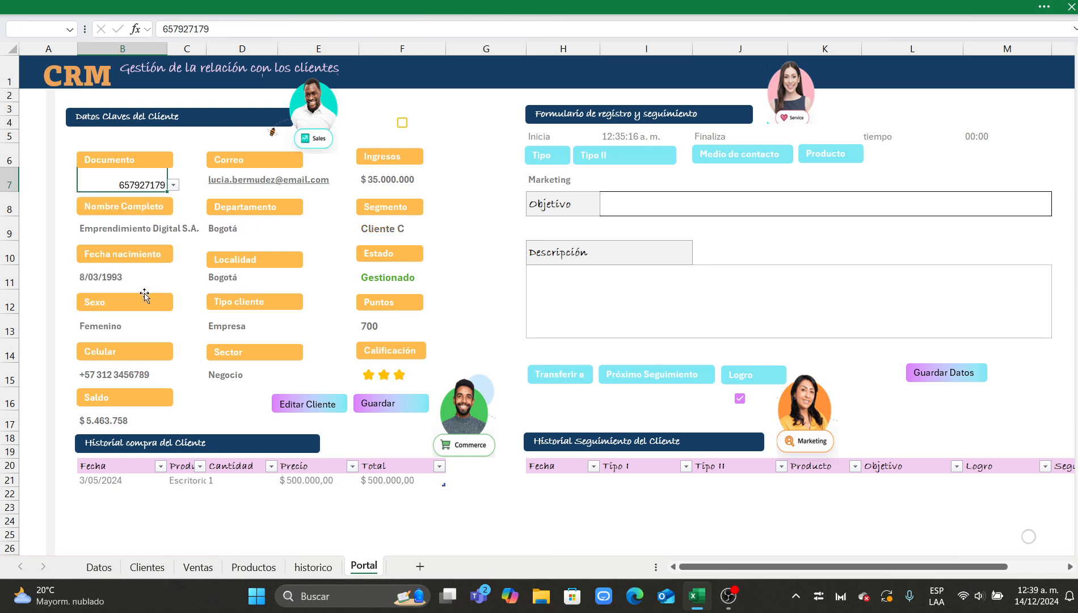
Load the Tech Solutions S.A.S. client by choosing its document number under Documento.
click(173, 185)
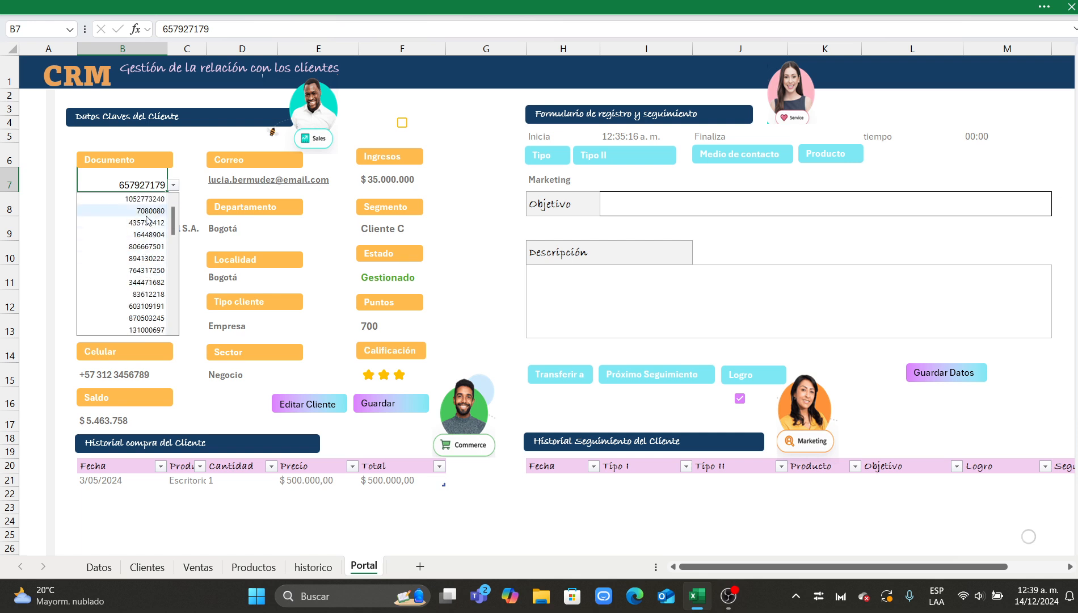
click(142, 201)
click(476, 235)
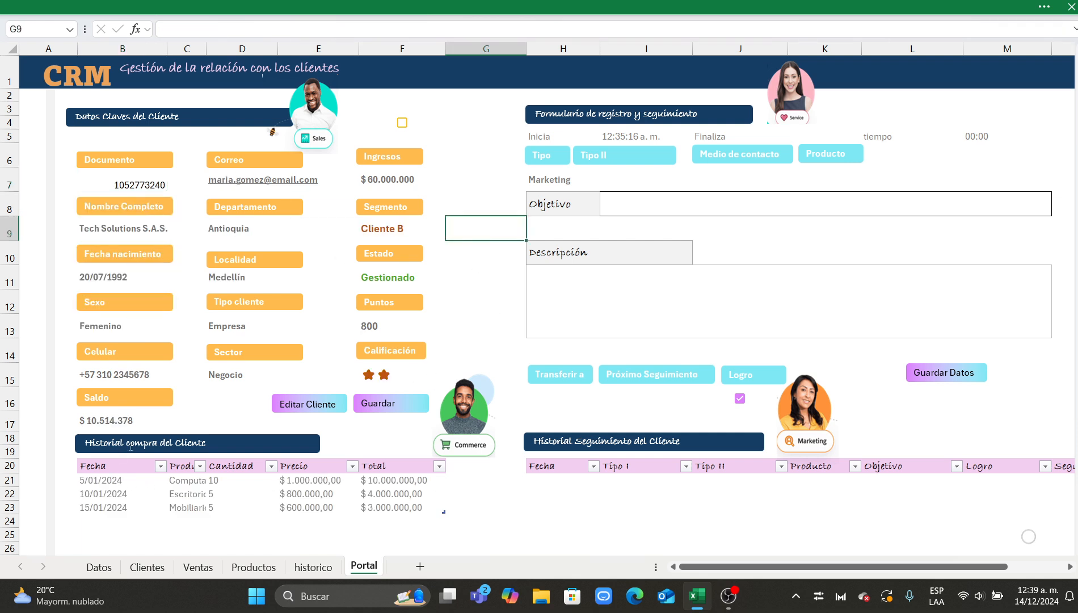
Examine the client's purchase history rows, the Historial Seguimiento area and the Calificación field.
drag(108, 487, 444, 512)
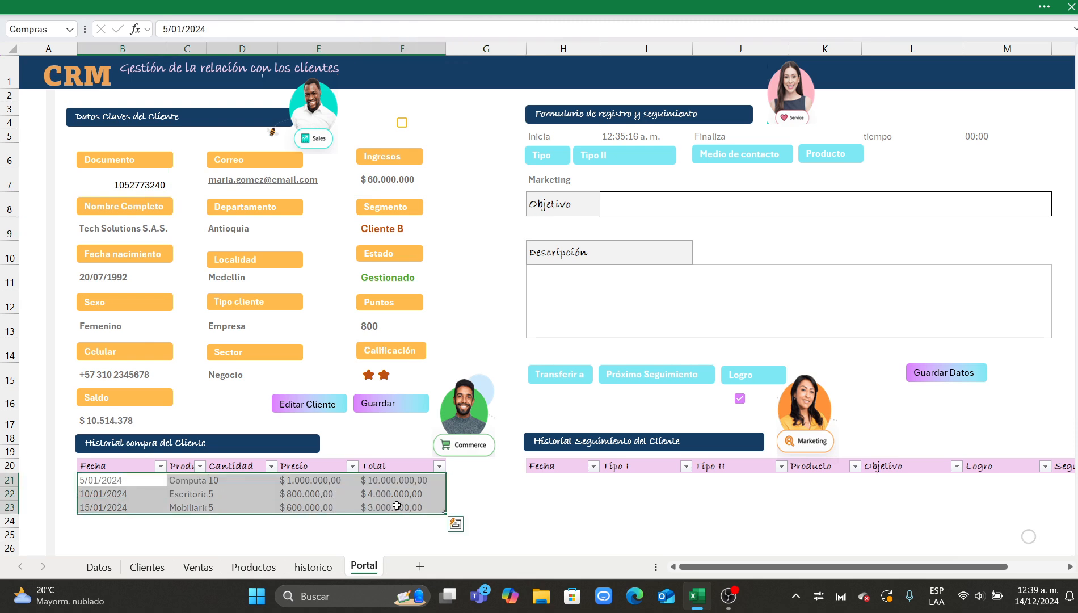
drag(551, 483, 924, 514)
click(662, 521)
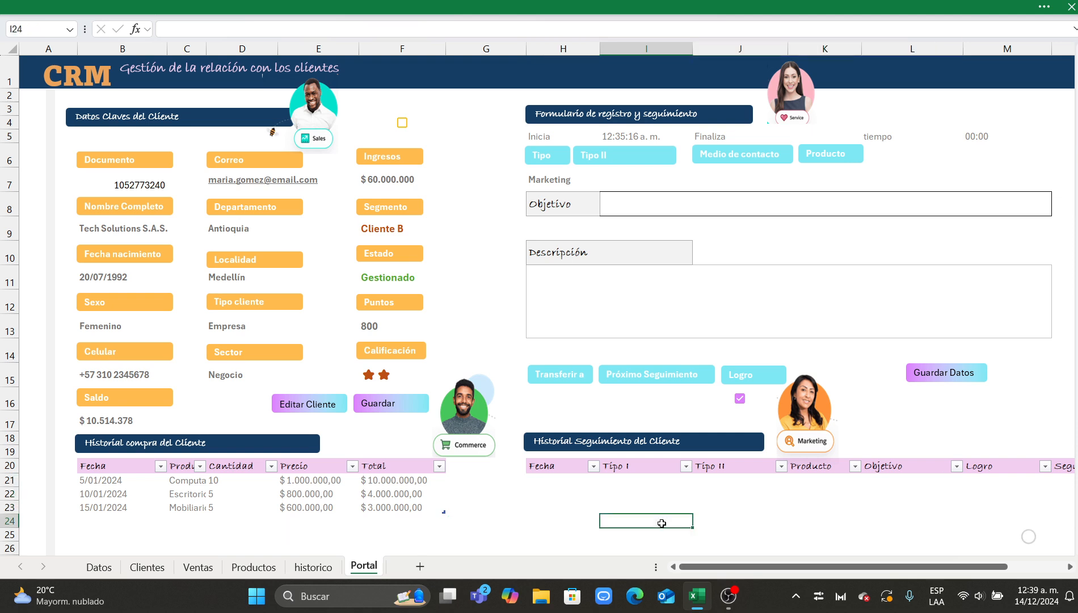
drag(538, 486, 898, 521)
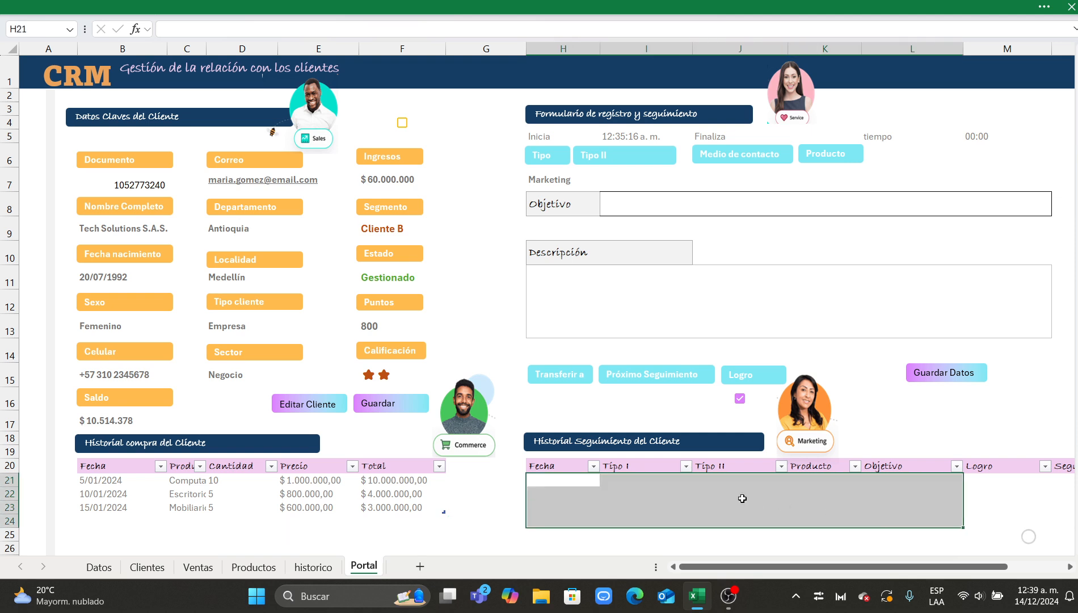
click(494, 507)
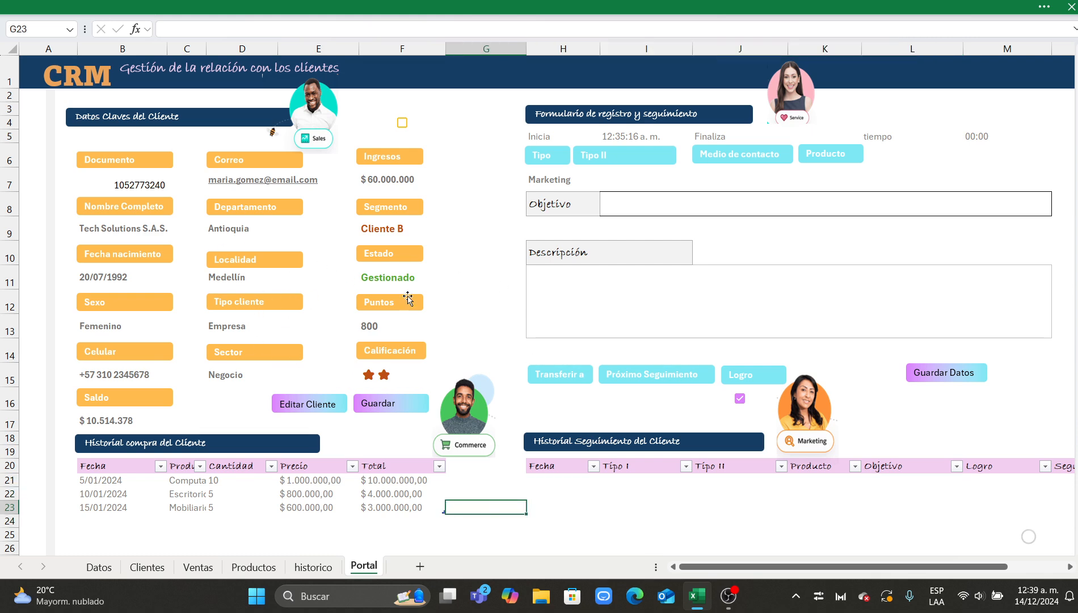
click(388, 372)
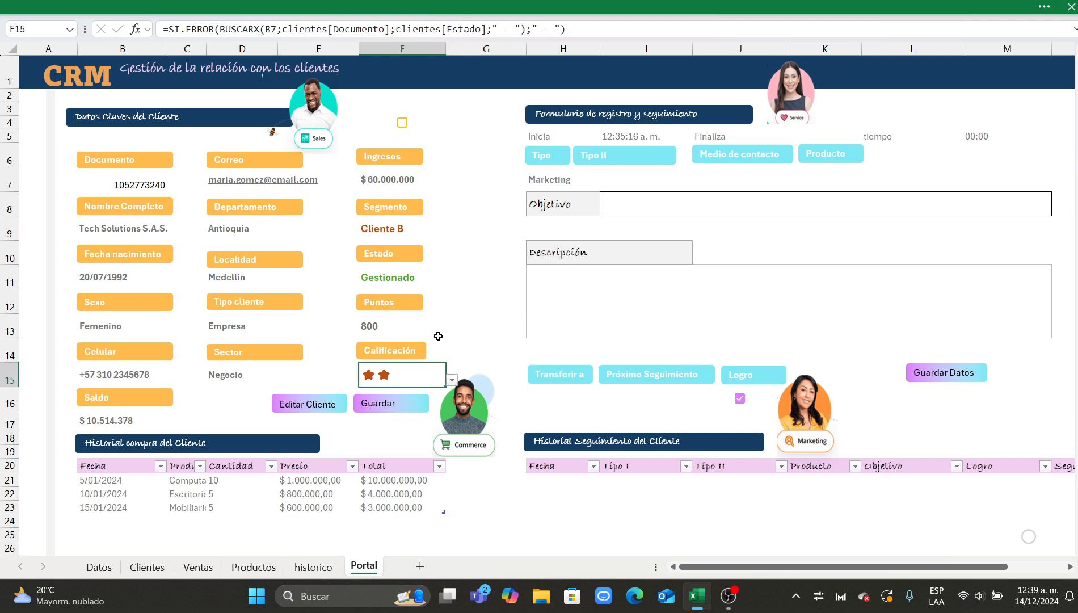
click(498, 279)
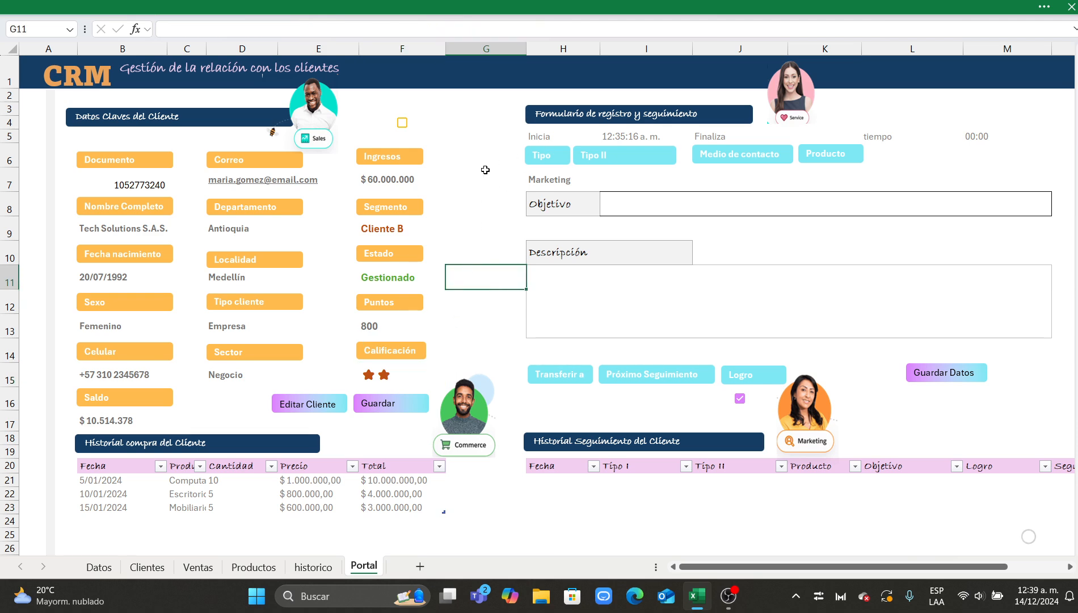
Set Tipo to Marketing in the registration and follow-up form.
click(555, 181)
click(606, 185)
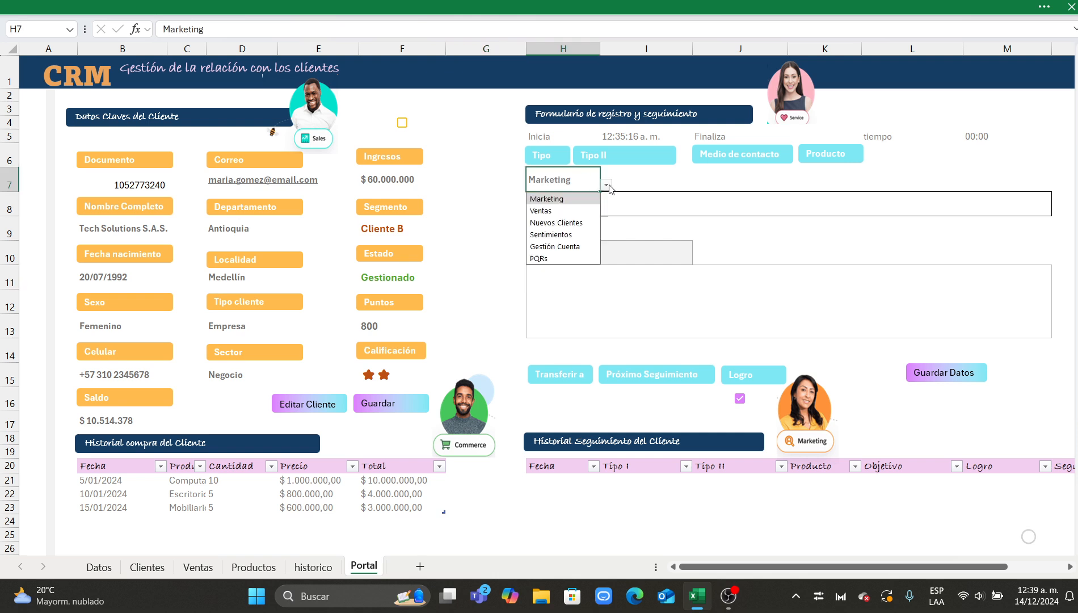
click(565, 206)
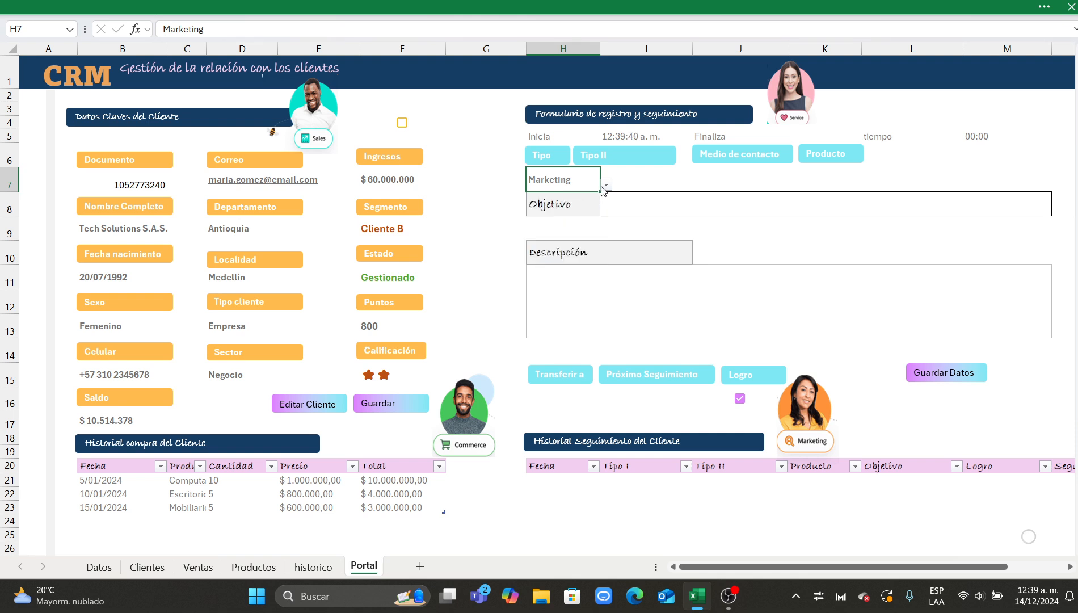
click(638, 180)
click(576, 186)
click(604, 183)
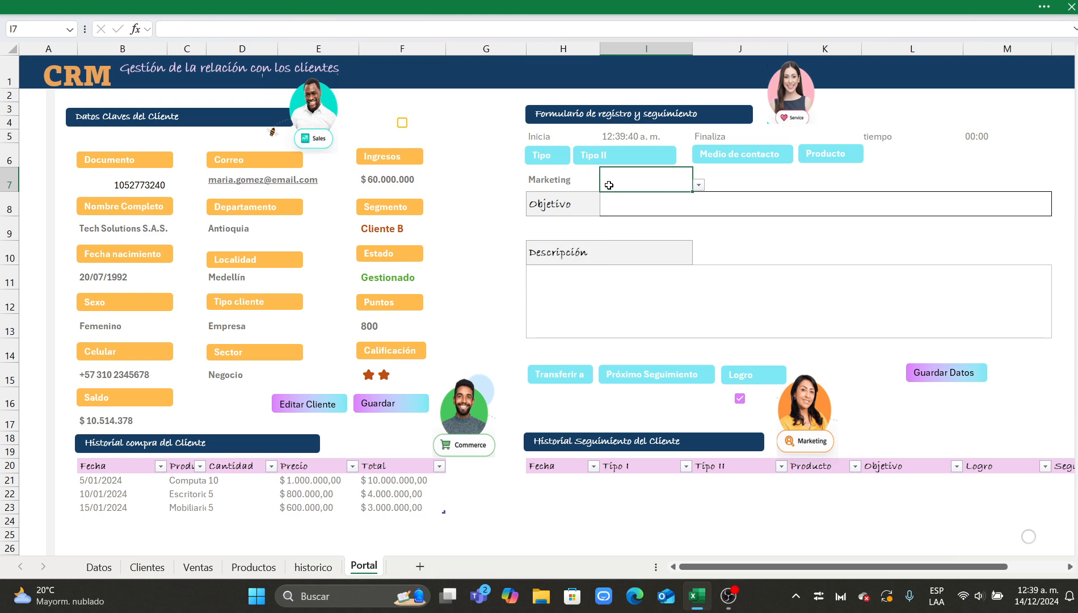
Set Tipo to Sentimientos and Tipo II to Reseña verbal in the registration and follow-up form.
click(590, 180)
click(605, 187)
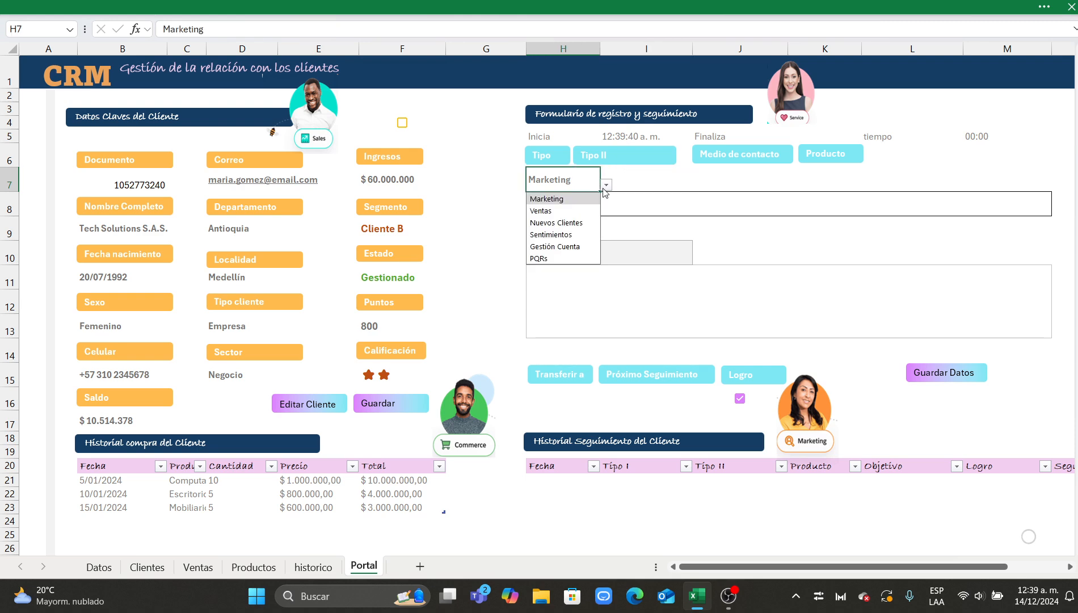
click(577, 234)
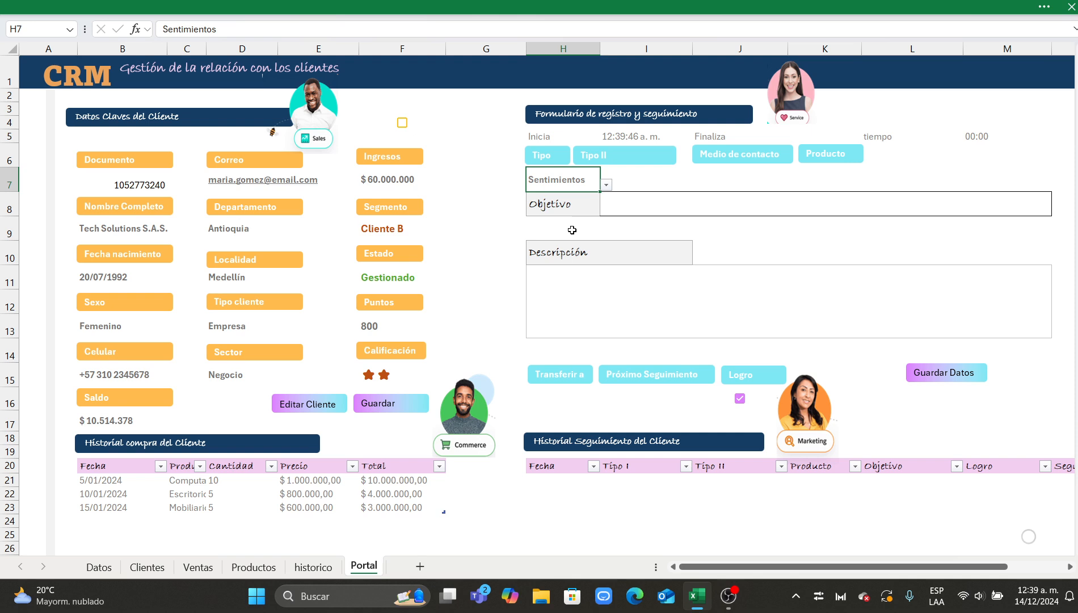
click(183, 480)
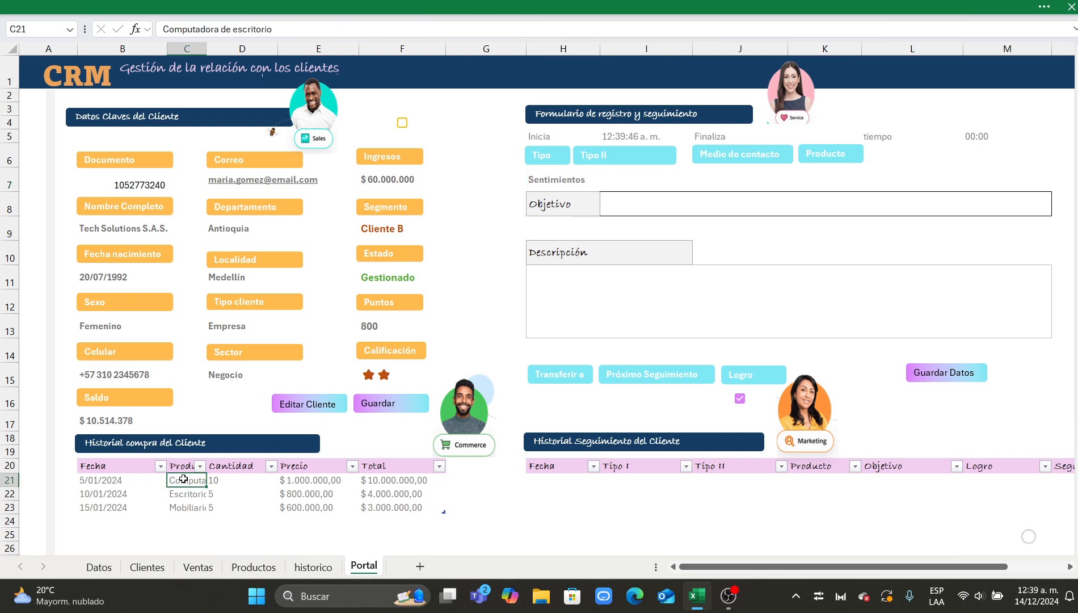
click(630, 178)
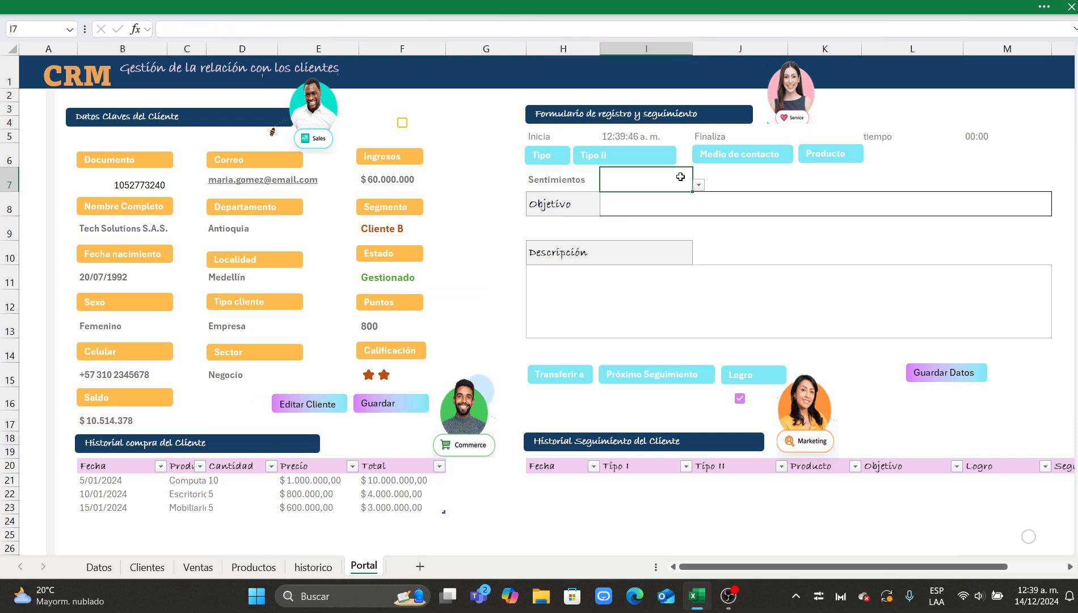
click(698, 184)
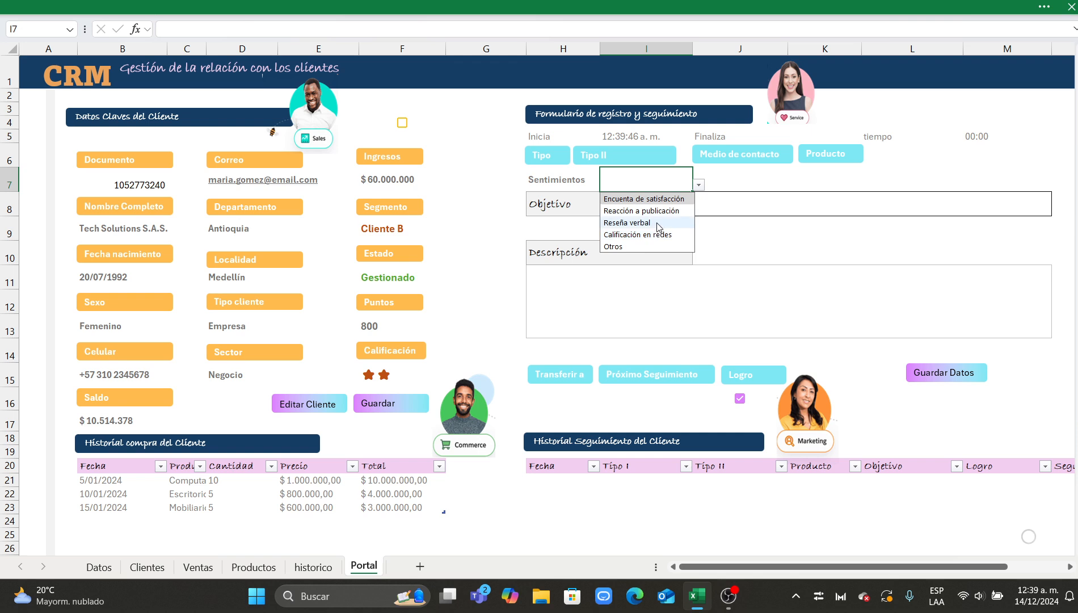
click(657, 223)
Set the follow-up form's Medio de contacto to Celular.
click(724, 181)
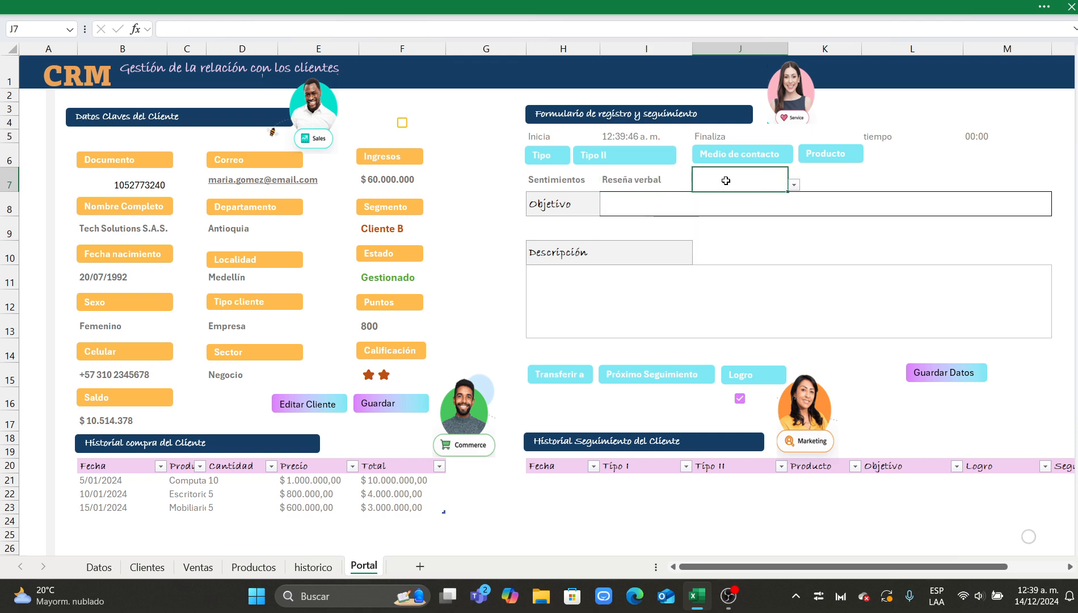
click(794, 185)
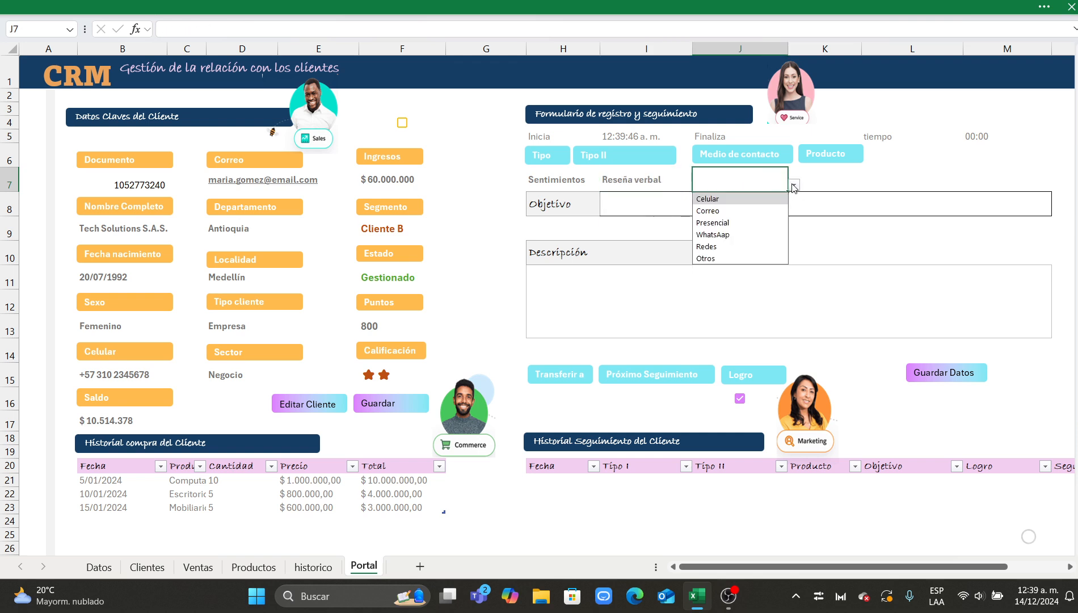
click(732, 200)
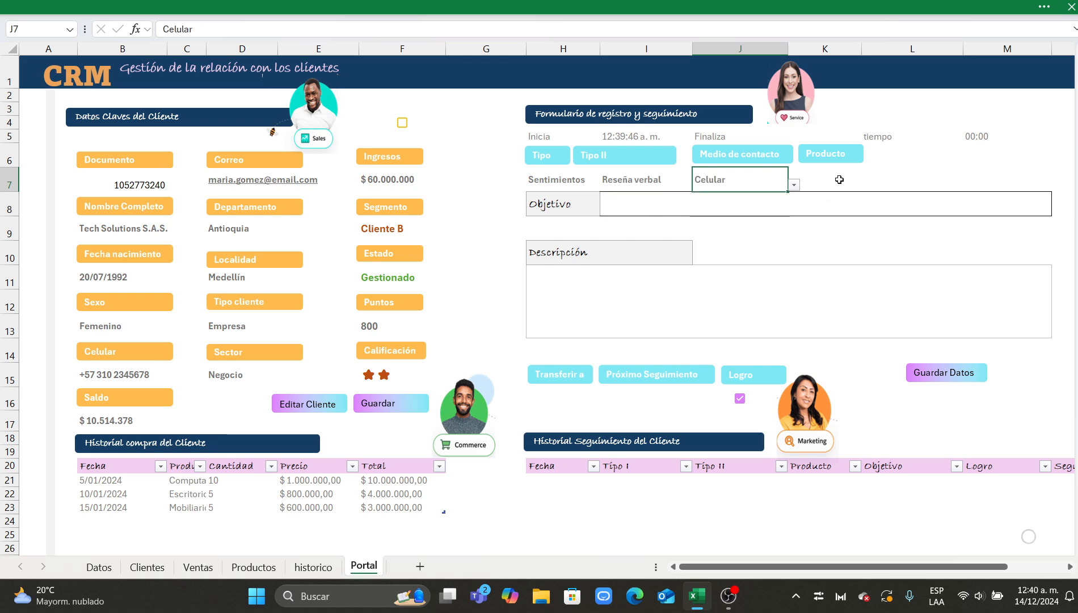
Check the first purchased product in the purchase history and set the form's Producto to Computadora de escritorio.
click(197, 482)
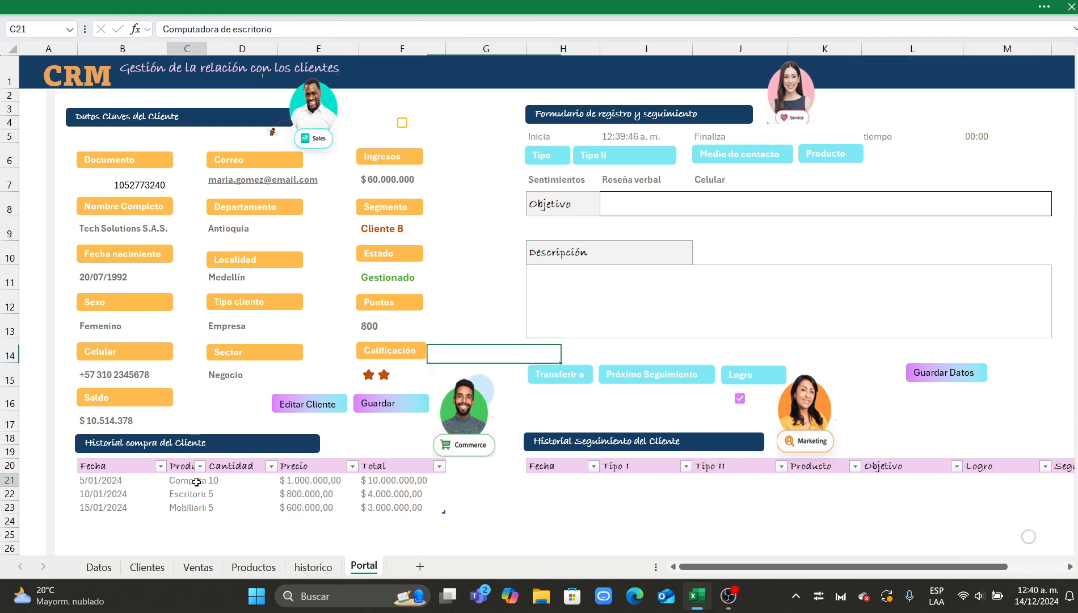
click(958, 161)
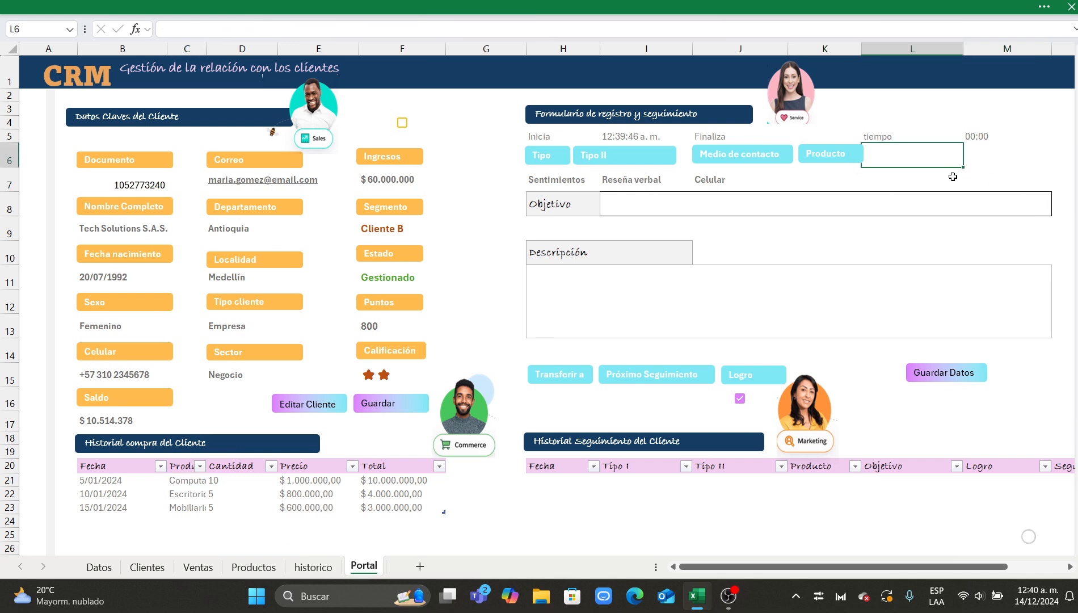
click(889, 175)
click(1058, 186)
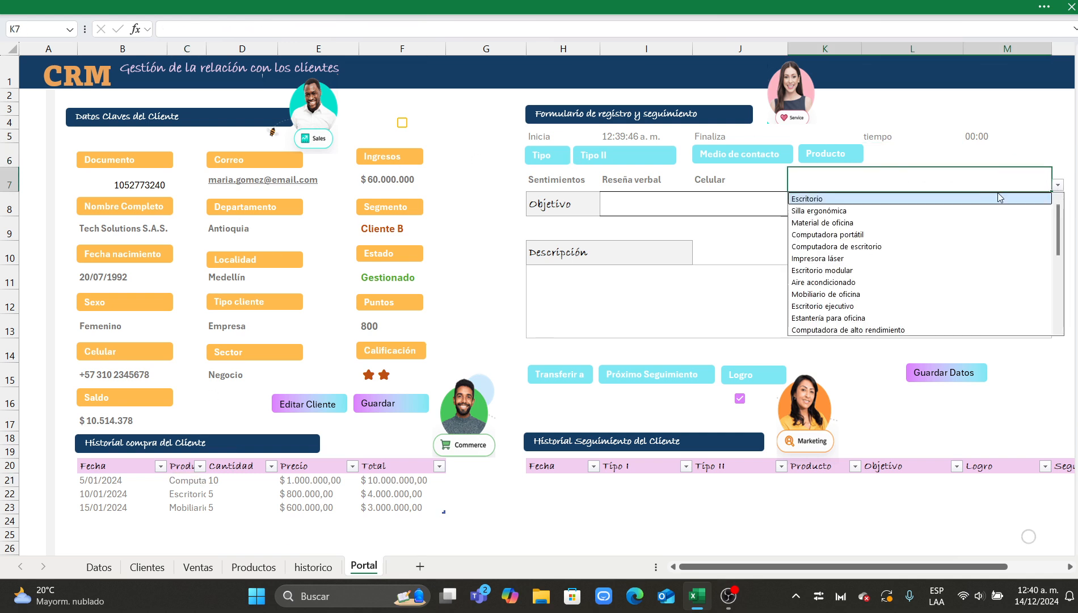
text(com)
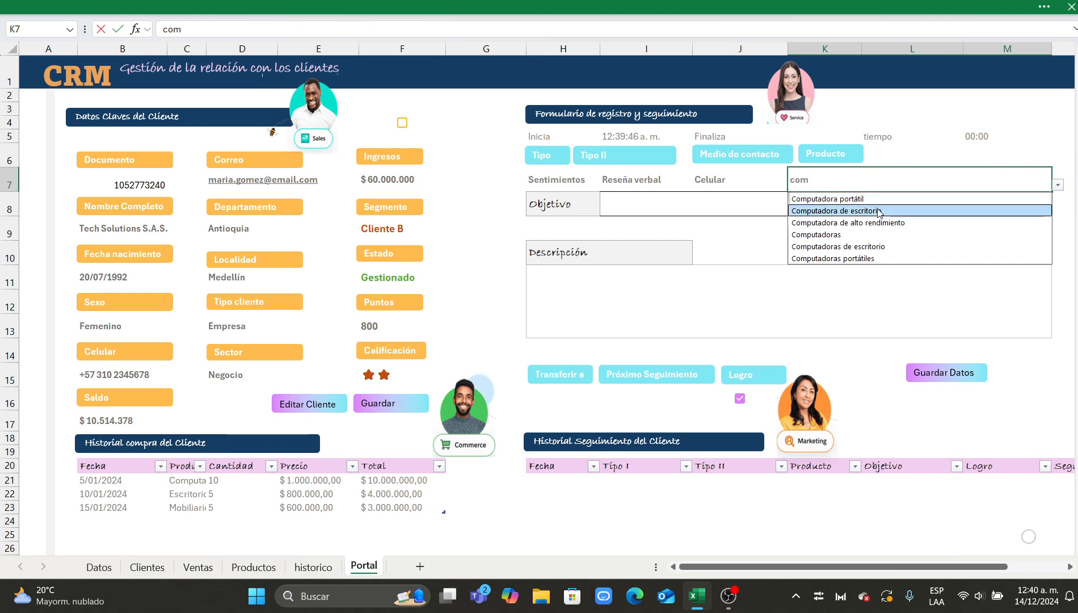
click(990, 210)
Set the follow-up form's Objetivo to "Identificar la calidad de atención que recibió el cliente".
click(694, 204)
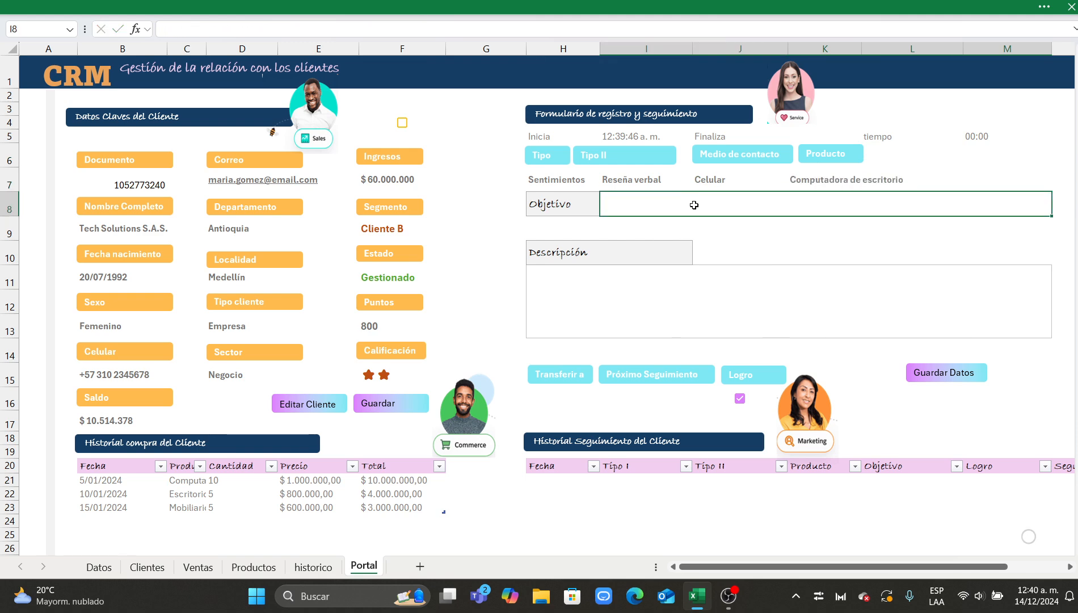
text(Identifica)
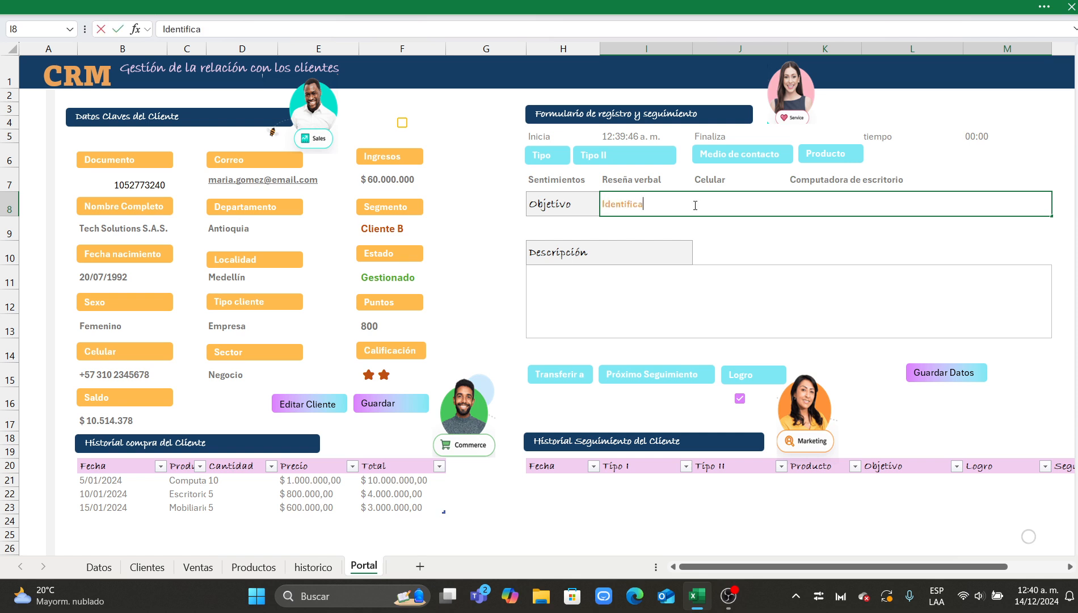
text(r la calidad de atenc)
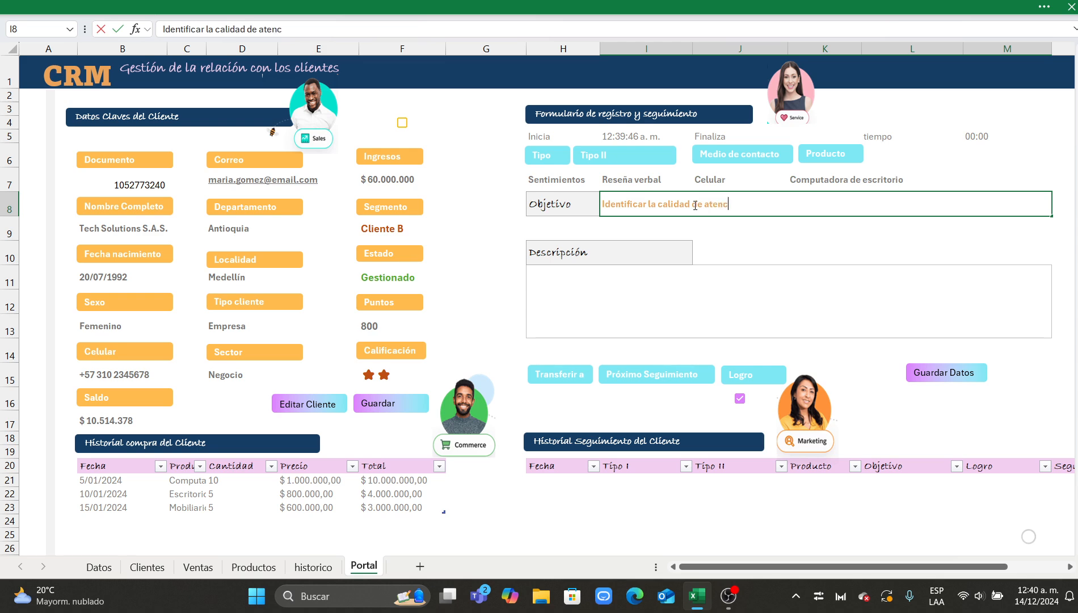
text(ión que recibió el cl)
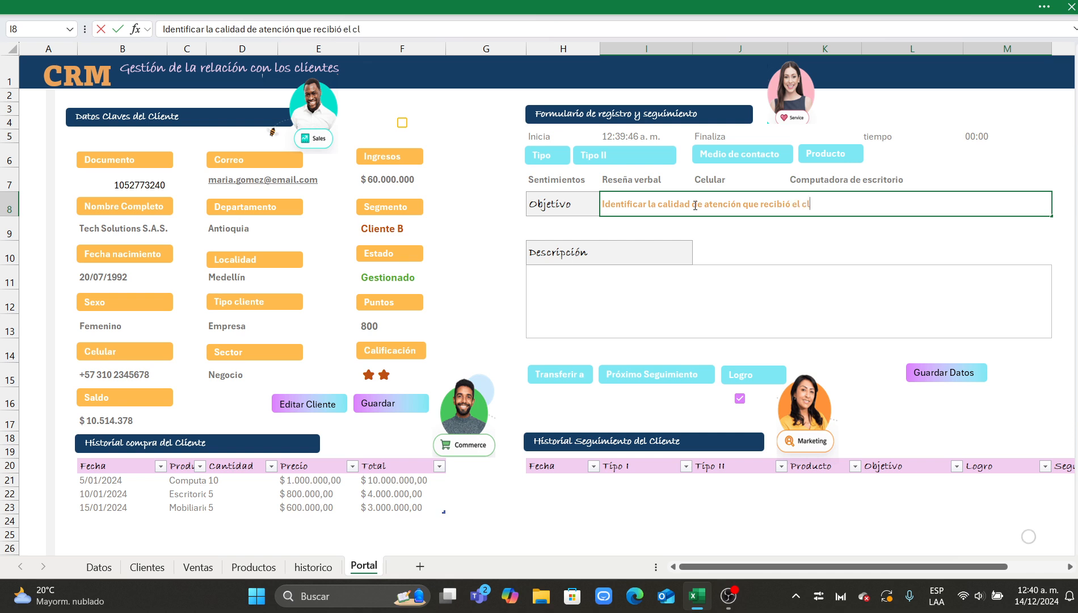
text(ienye)
key(BackSpace)
key(BackSpace)
text(te)
key(Return)
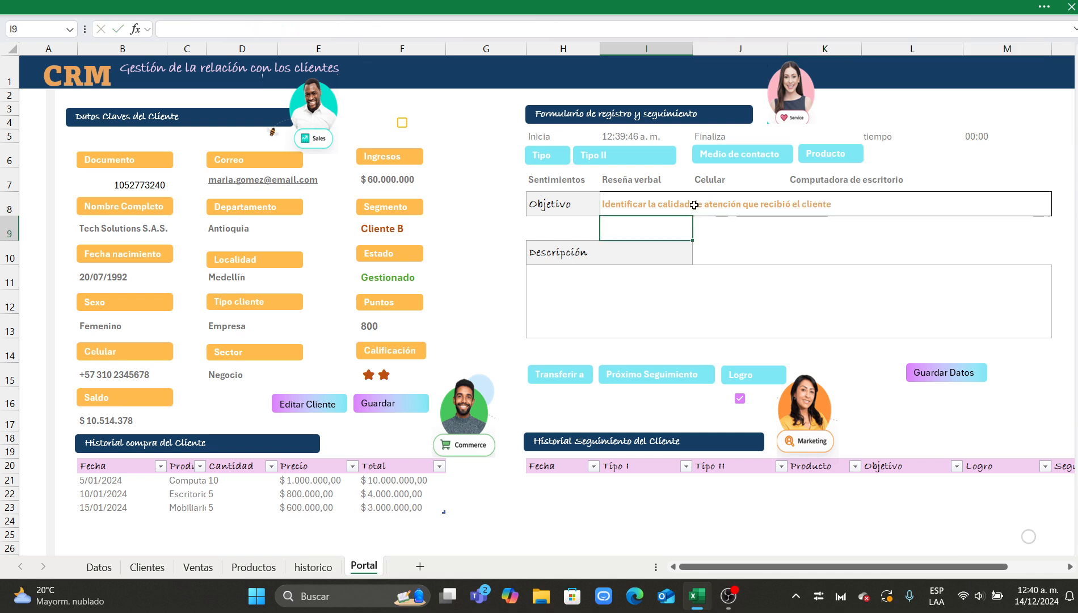
Set Descripción to "Cliente manifiesta que su compra fue muy positiva y amena porque los vendedores le guiaron paso a paso en todo proceso".
click(693, 283)
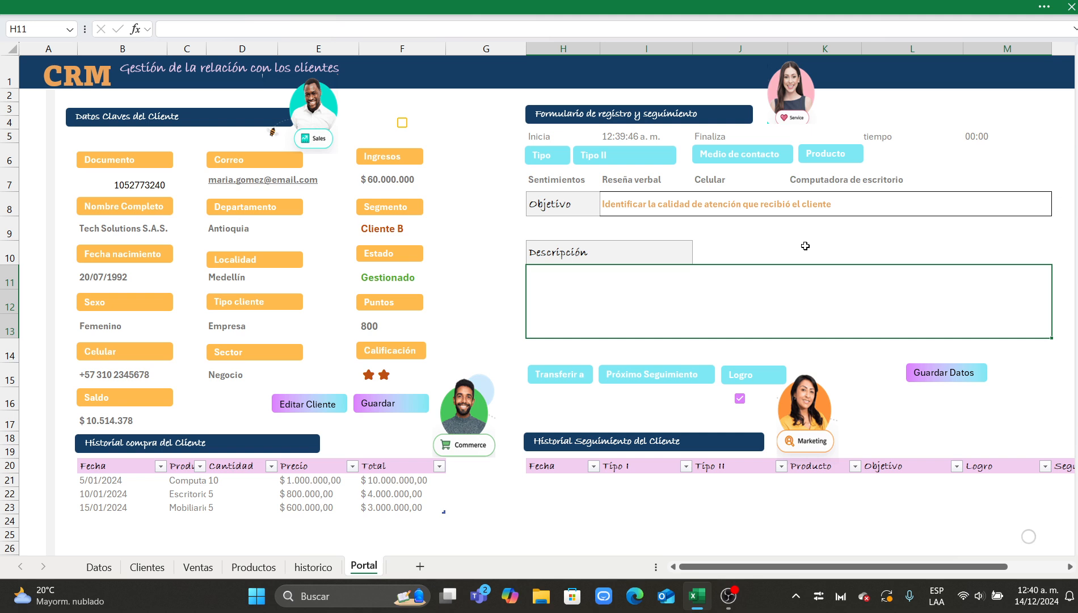
text(Cliente mani)
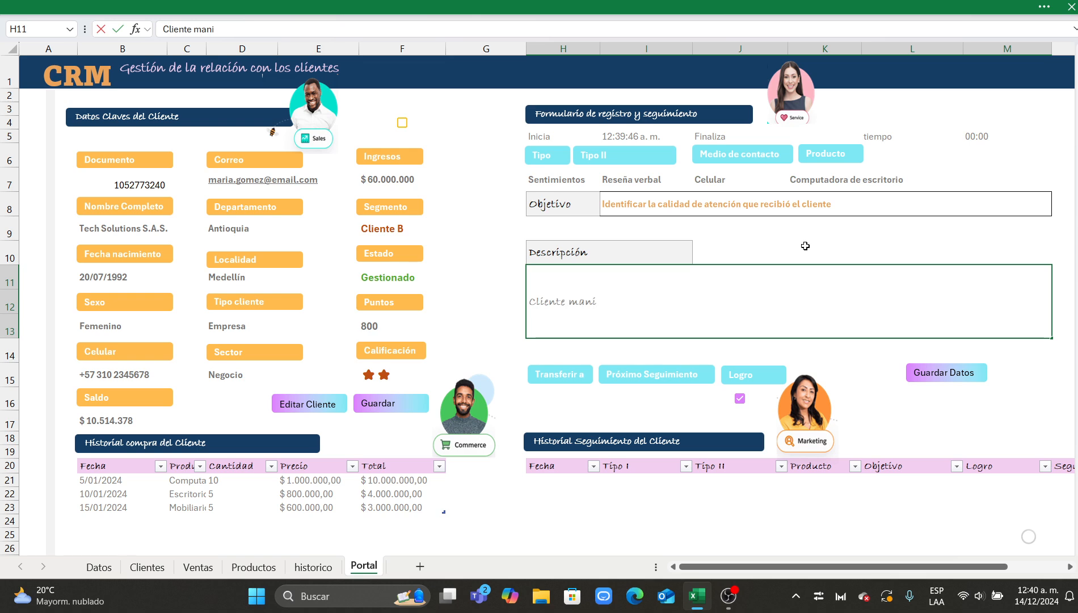
text(fiesta que su)
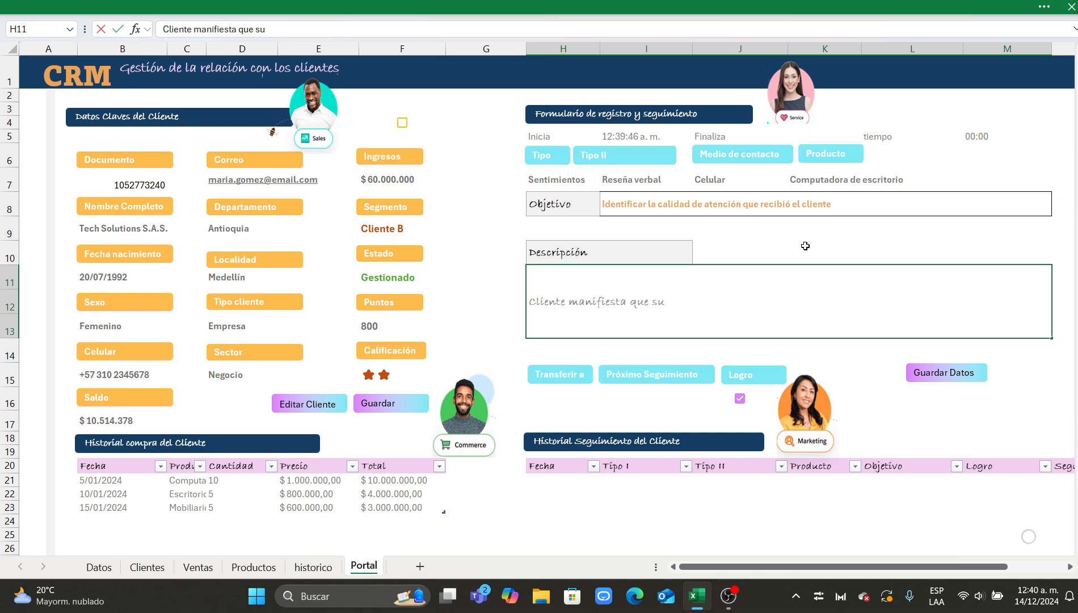
text( compra fue muy positivs)
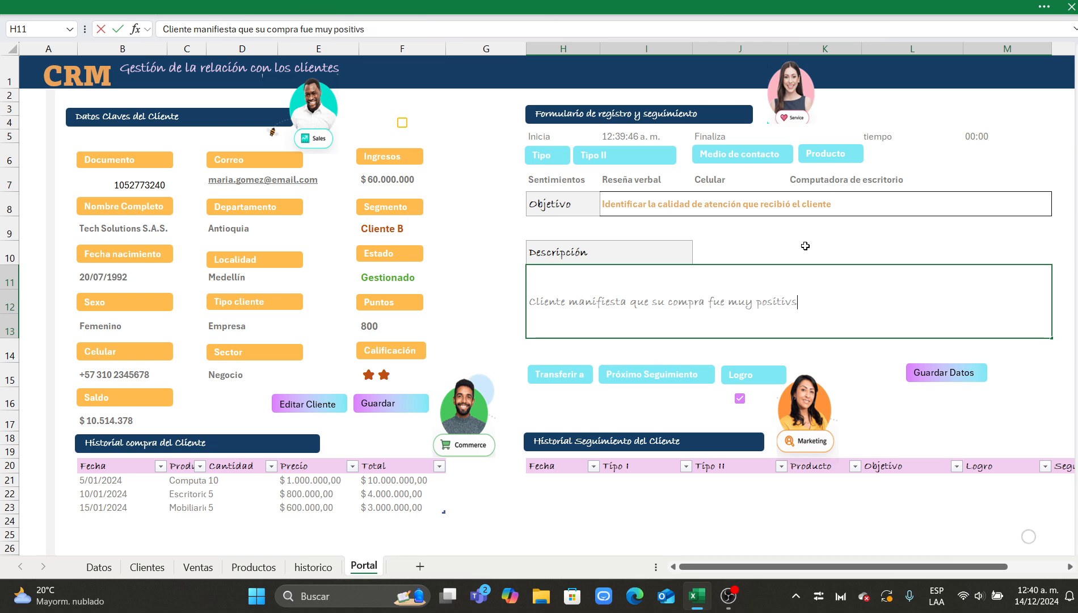
text(s y amena )
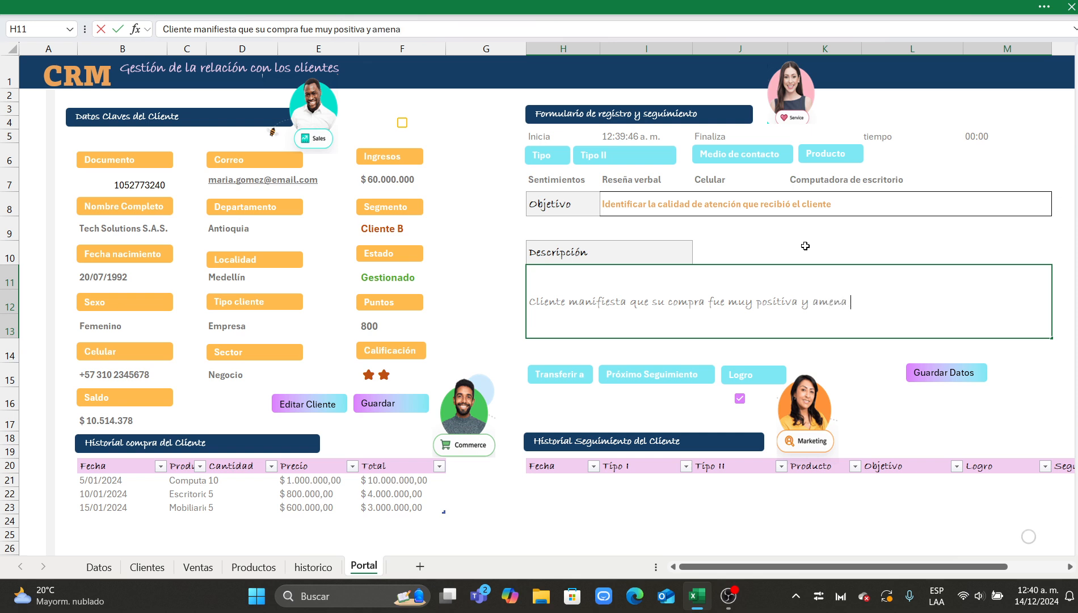
text(porque los vendedores )
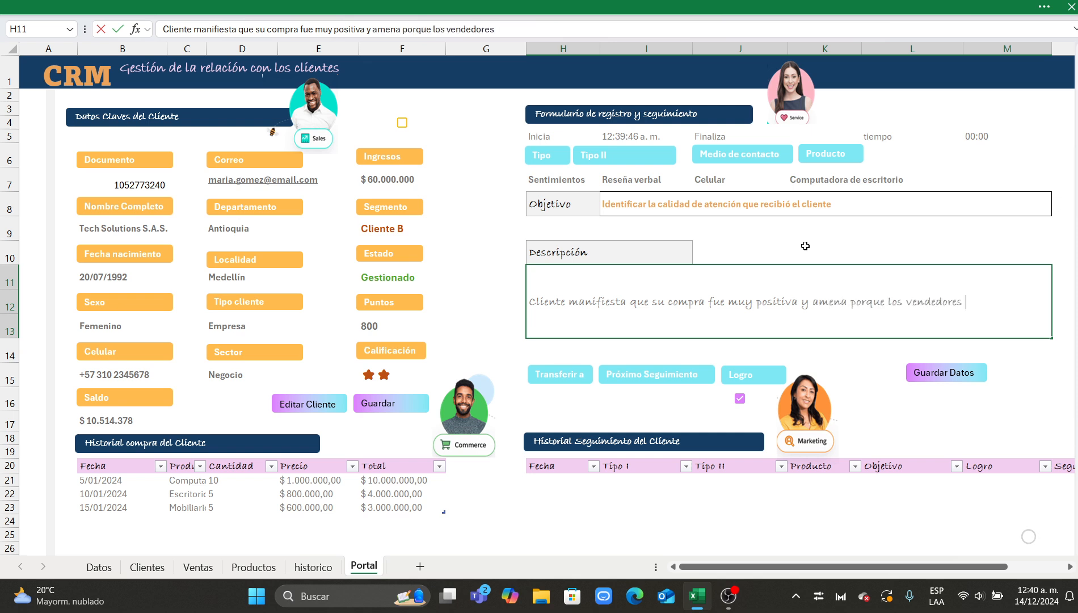
text(le)
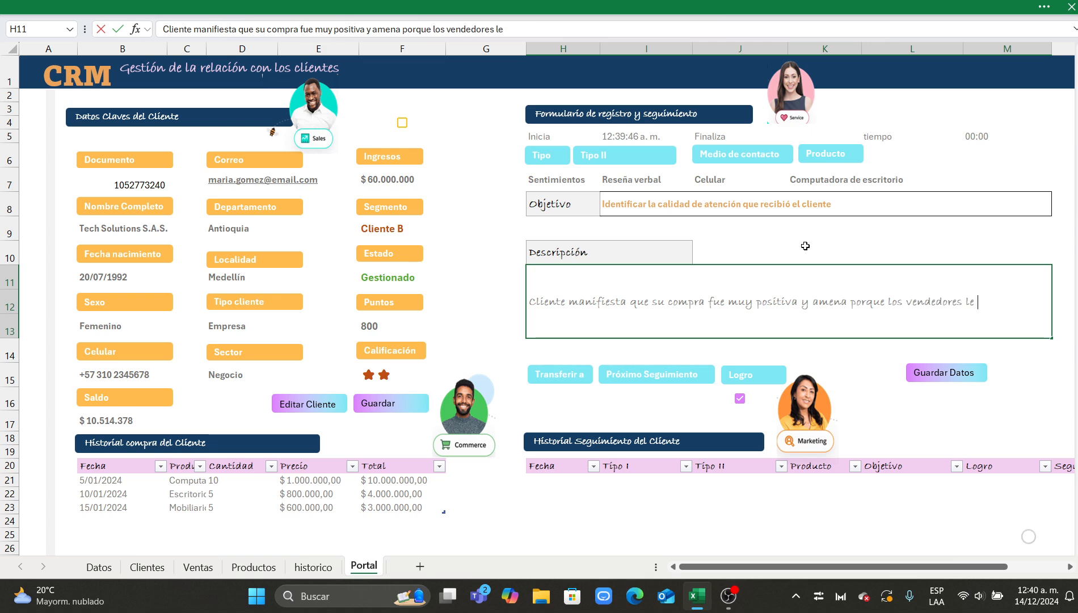
text( guiaron)
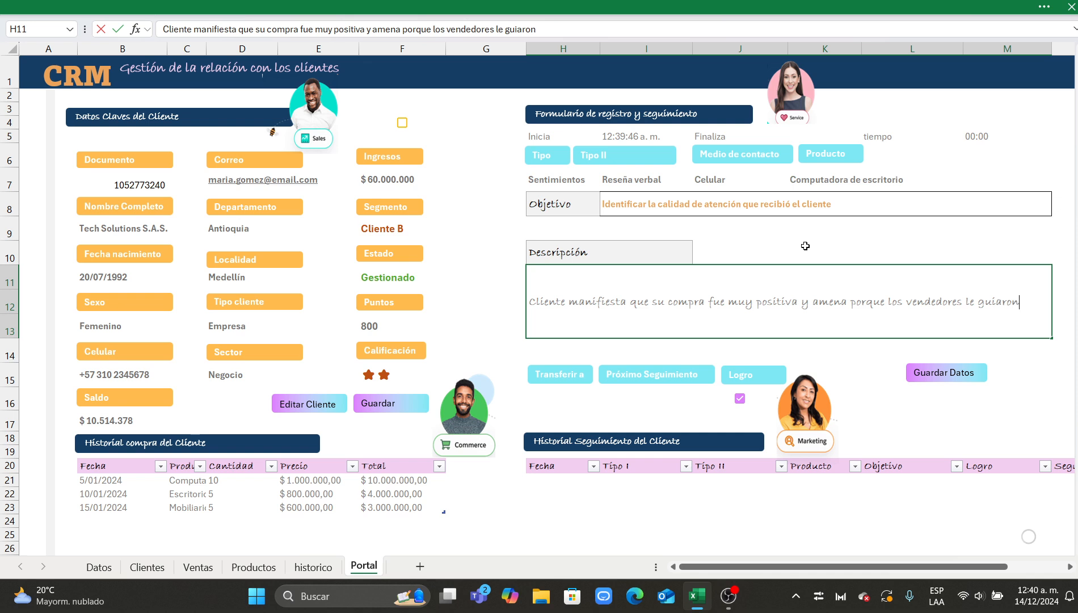
text( paso a paso en)
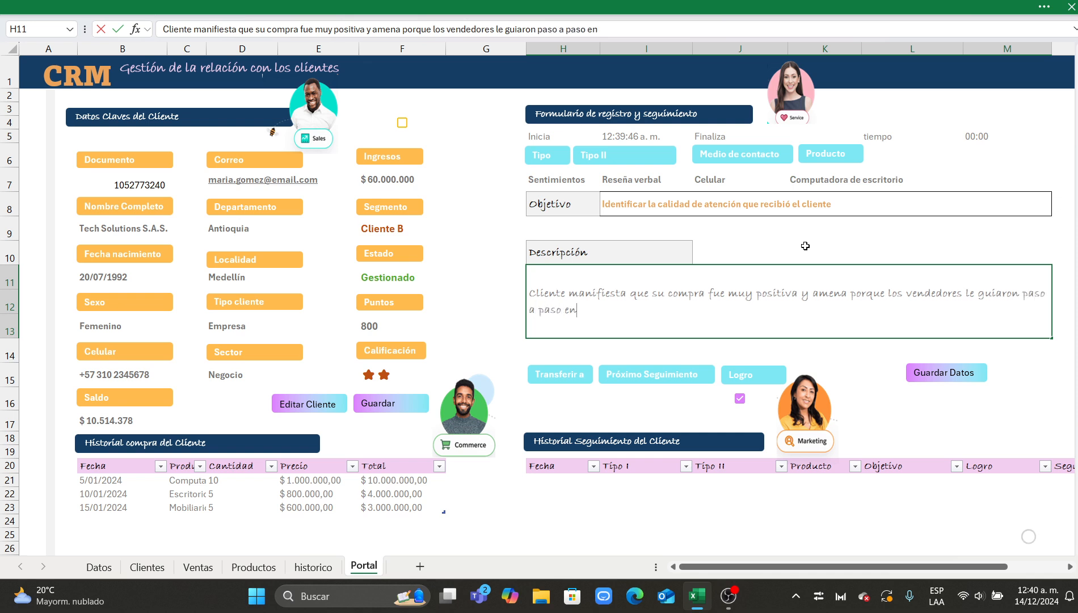
text( todo proc)
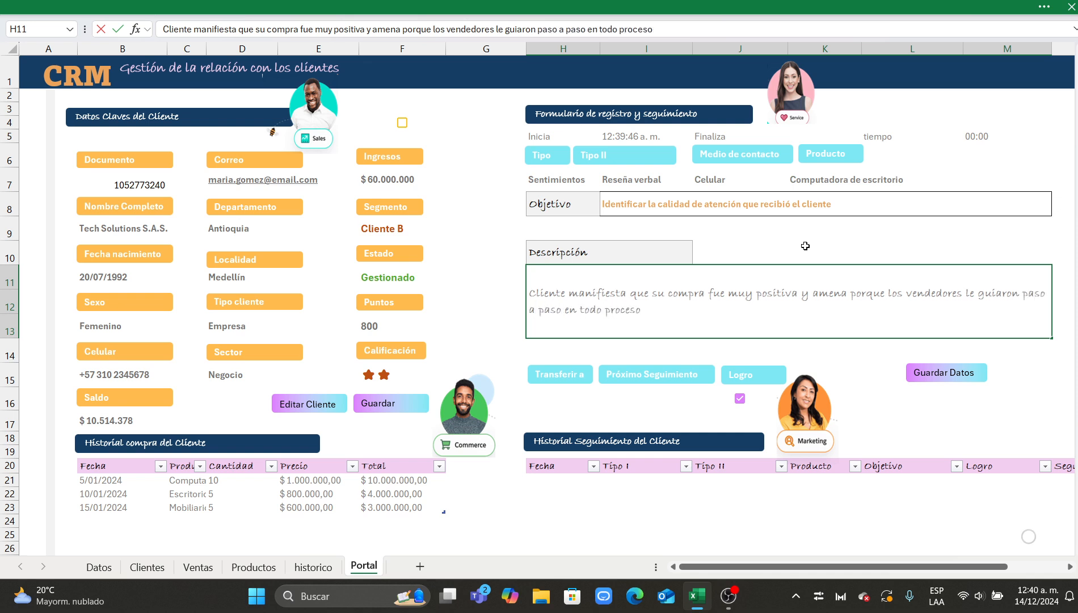
text(eso)
key(Return)
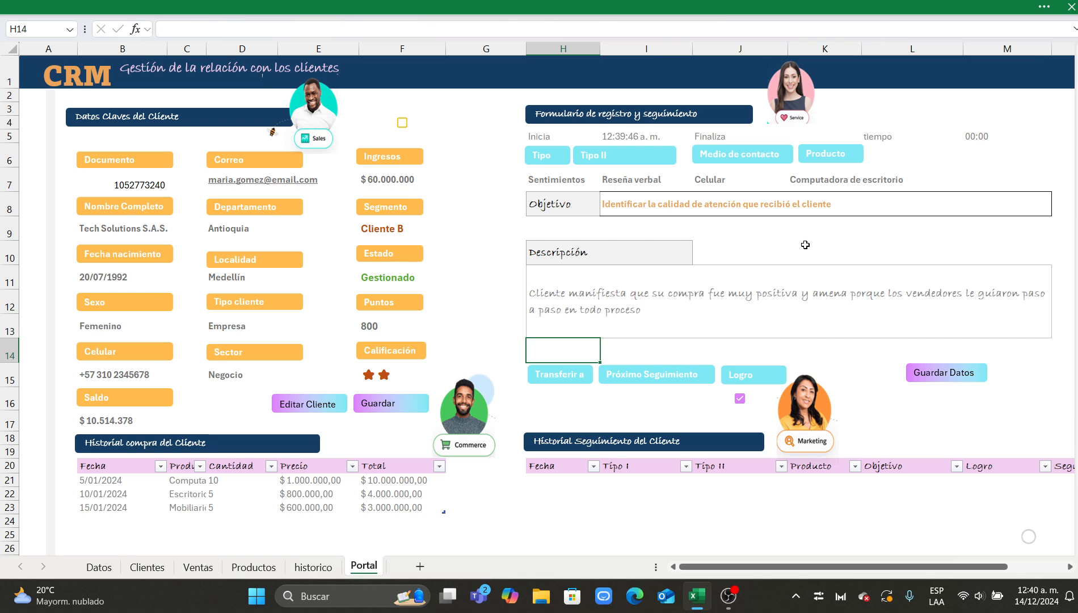
Append ", cliente solicita hablar con logística." to the end of the Descripción text.
click(670, 293)
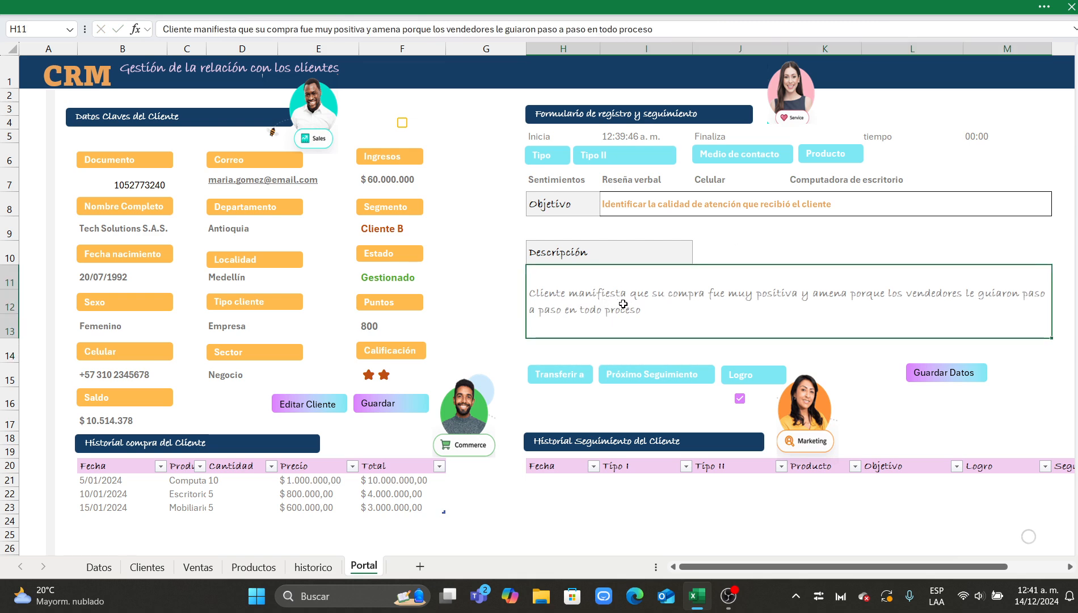
click(551, 344)
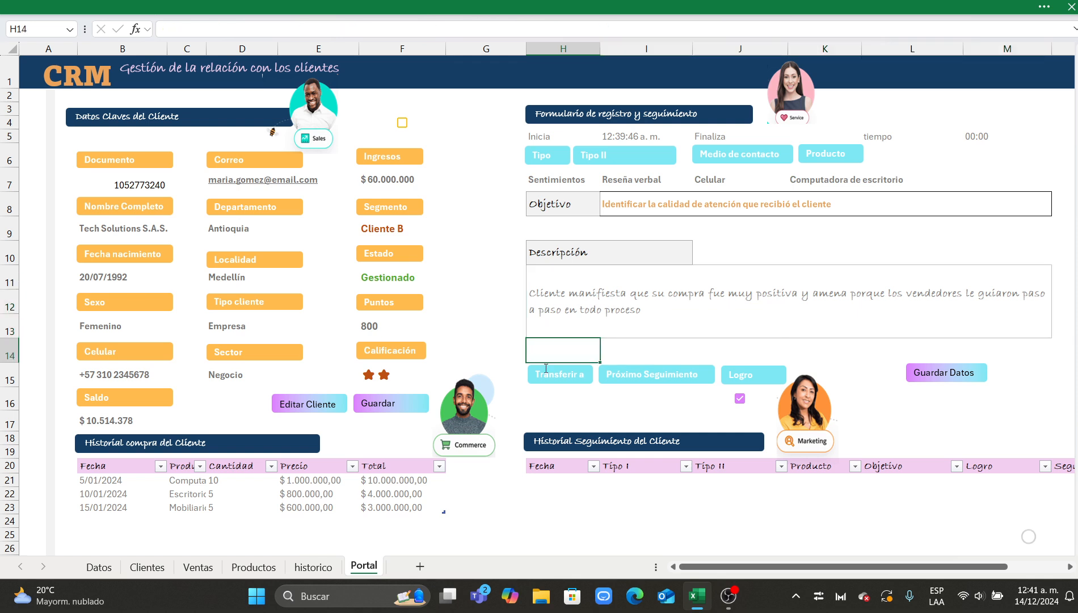
click(668, 318)
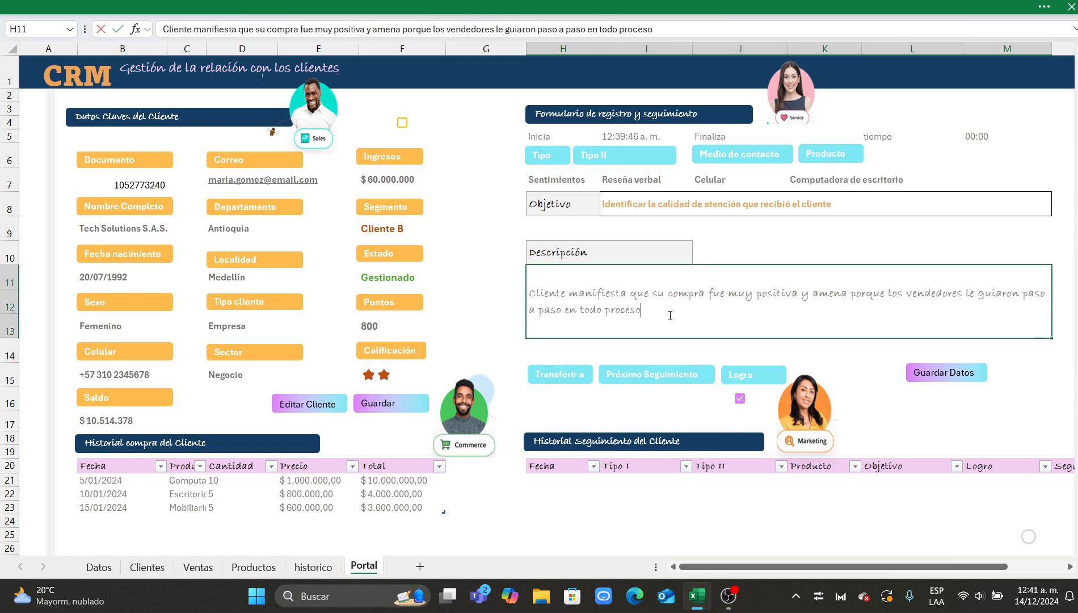
text(liente solicita hablar con l)
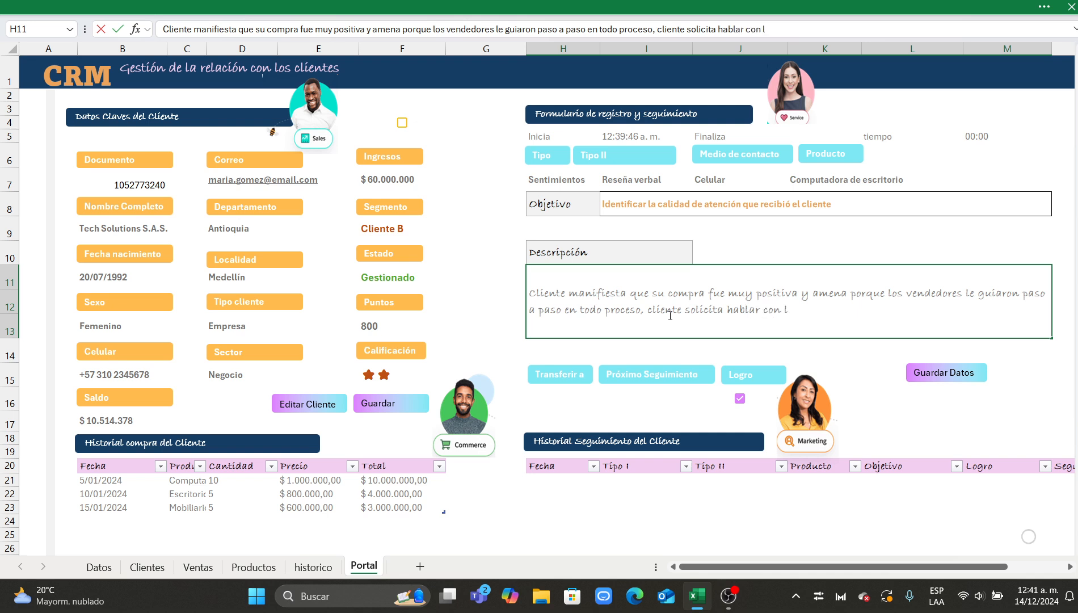
text(ogística.)
key(Return)
Set Transferir a to Logística and Próximo Seguimiento to 1/01/2025 in the follow-up form.
click(568, 396)
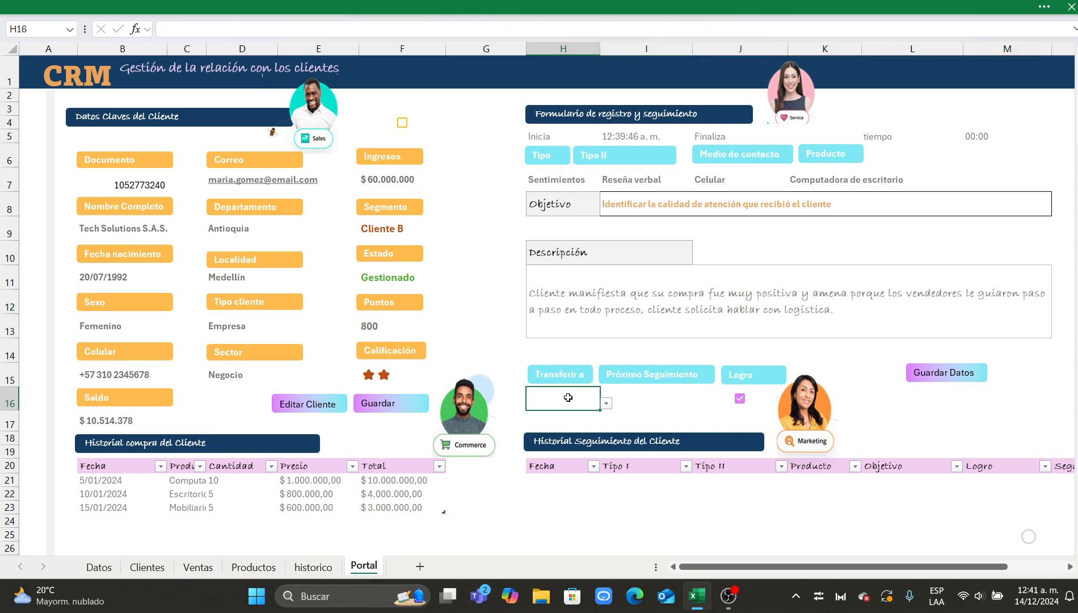
click(605, 403)
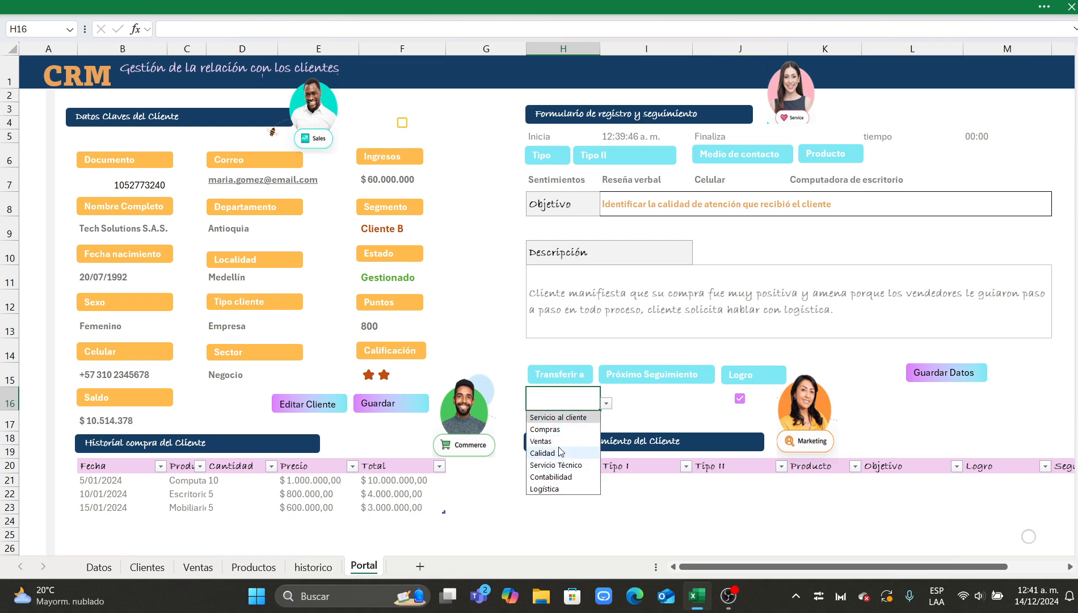
click(572, 489)
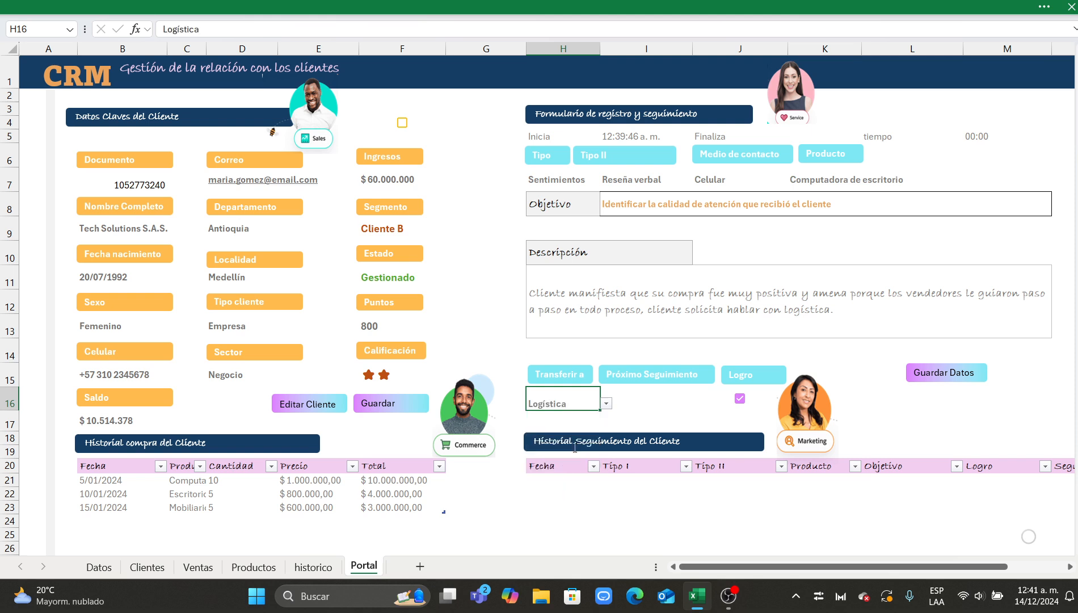
click(651, 400)
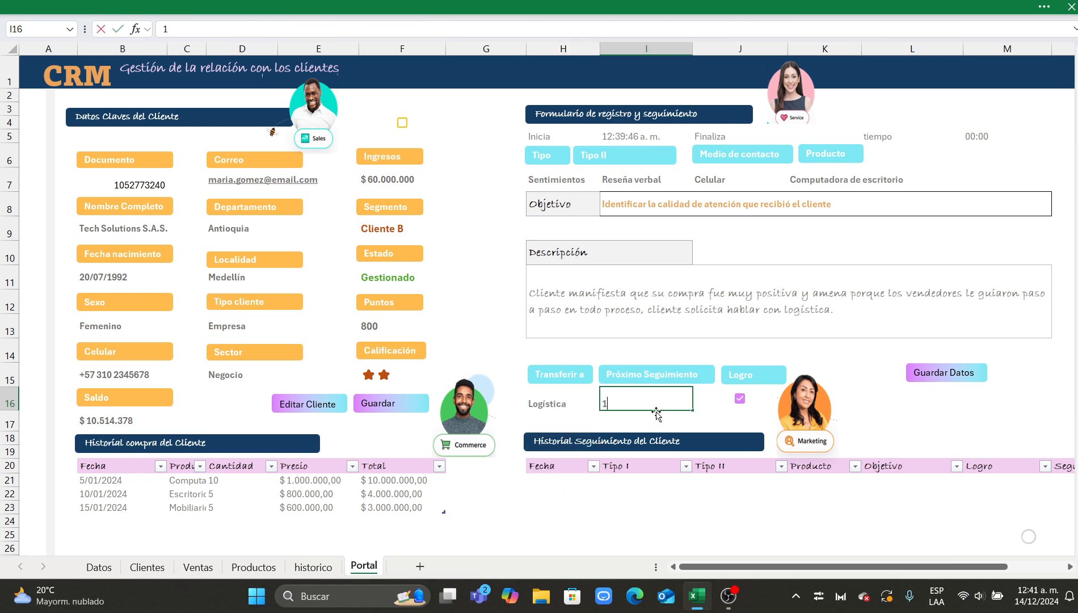
text(1/09)
text(/01/20)
text(25)
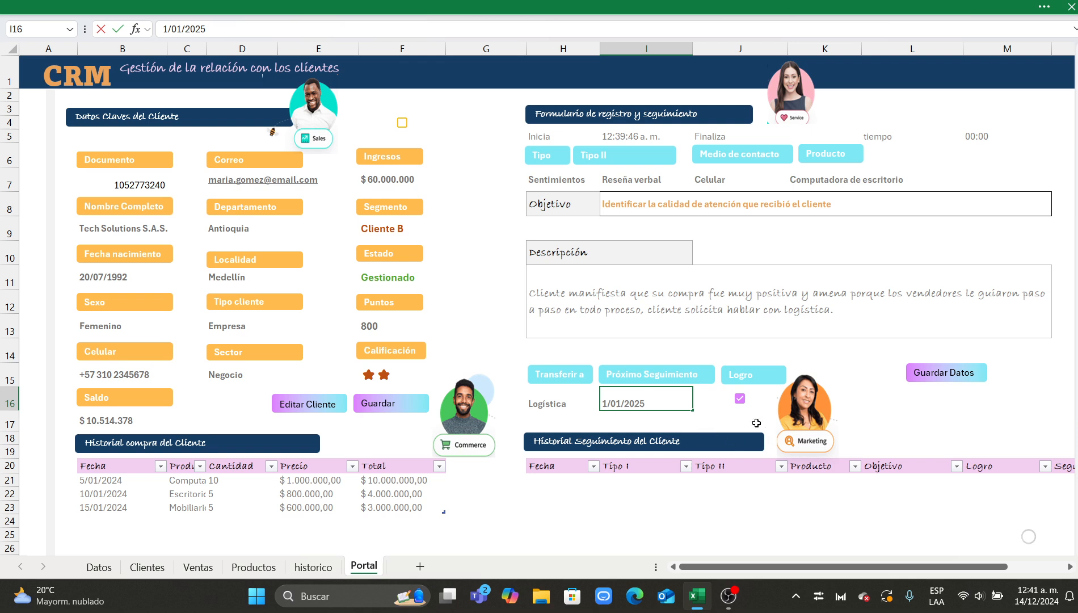
Clear the Logro checkbox in the follow-up form and tick it again.
click(741, 400)
click(740, 398)
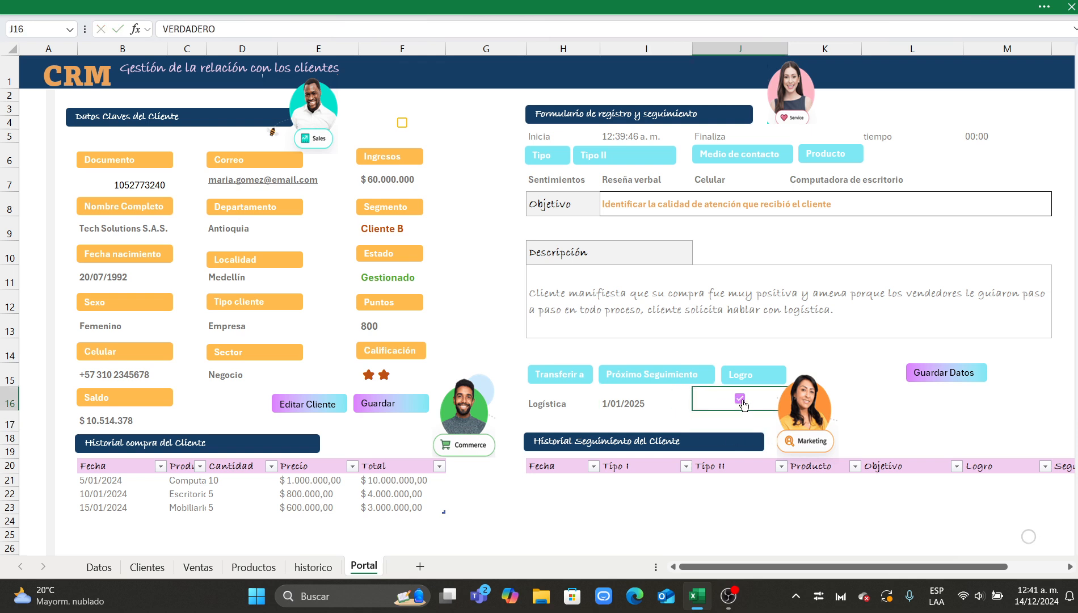
click(740, 398)
click(732, 213)
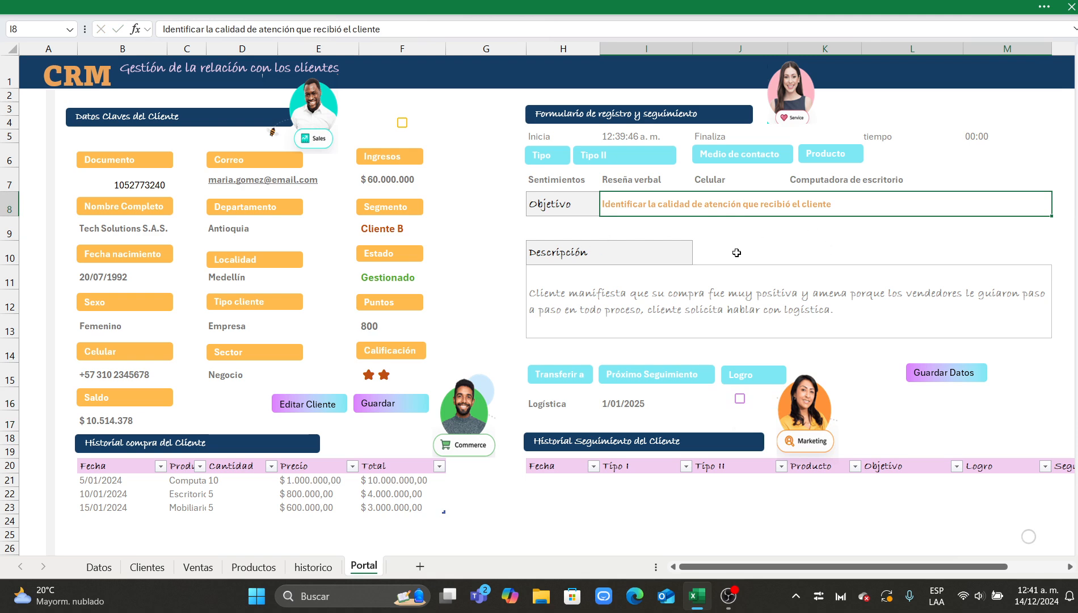
click(742, 399)
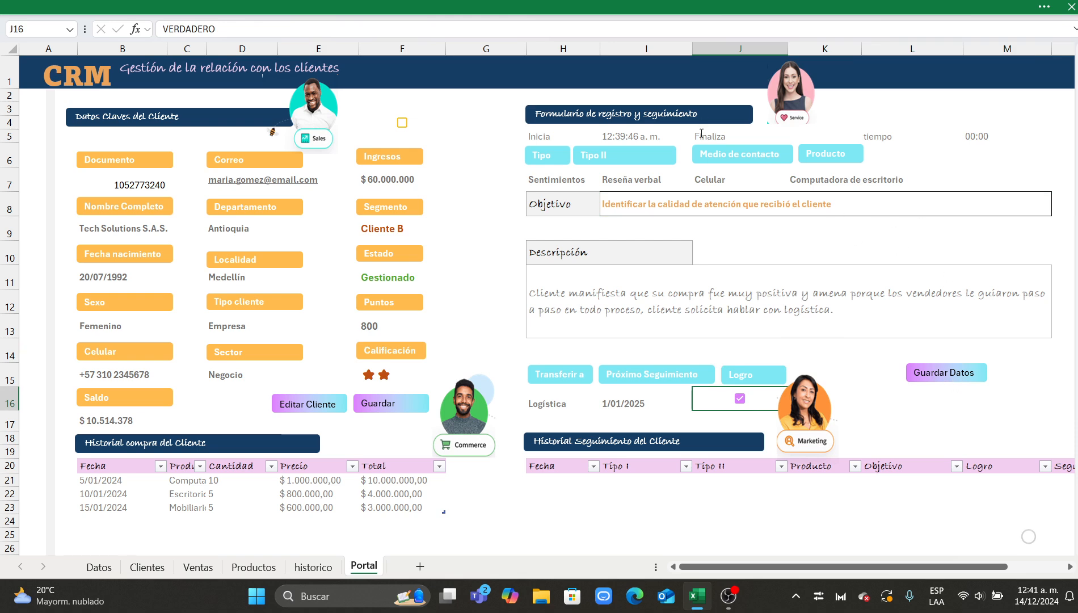
Check the Inicia time and the formula behind the tiempo value in the follow-up form.
click(651, 135)
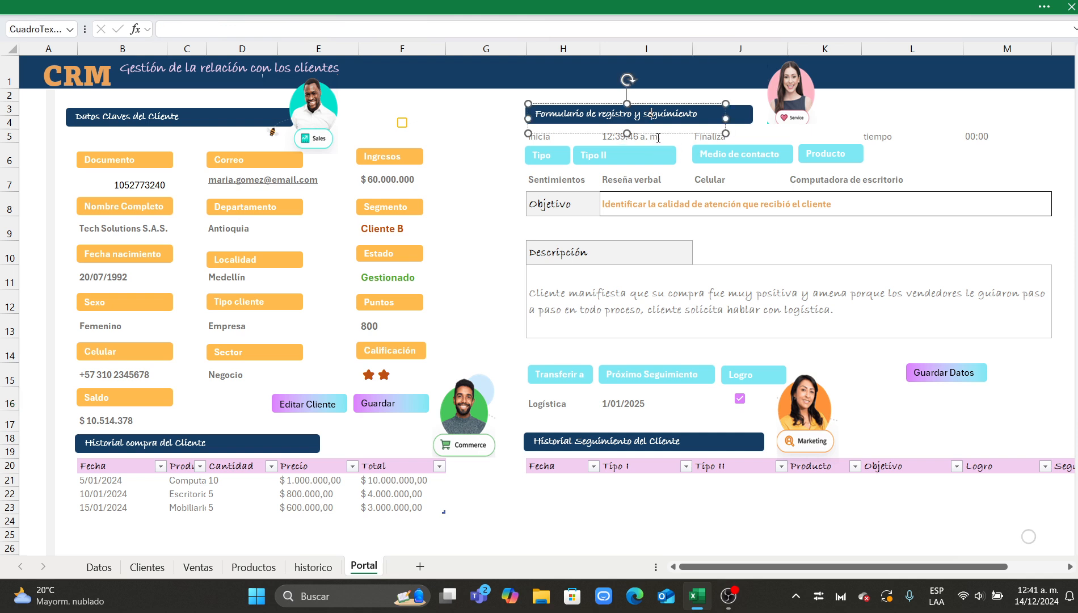
click(656, 147)
click(652, 134)
click(766, 219)
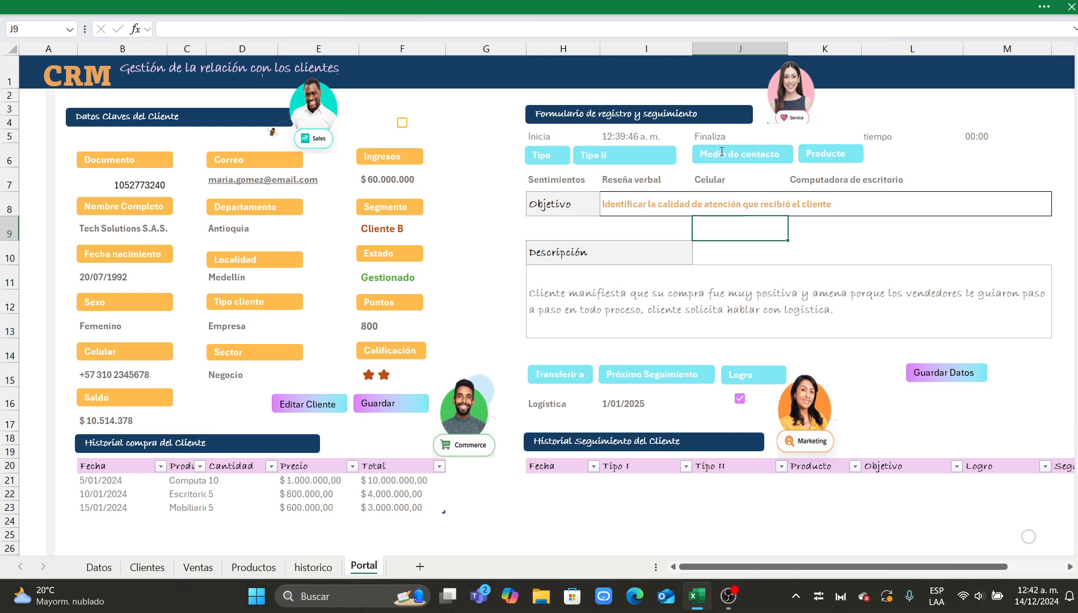
click(967, 141)
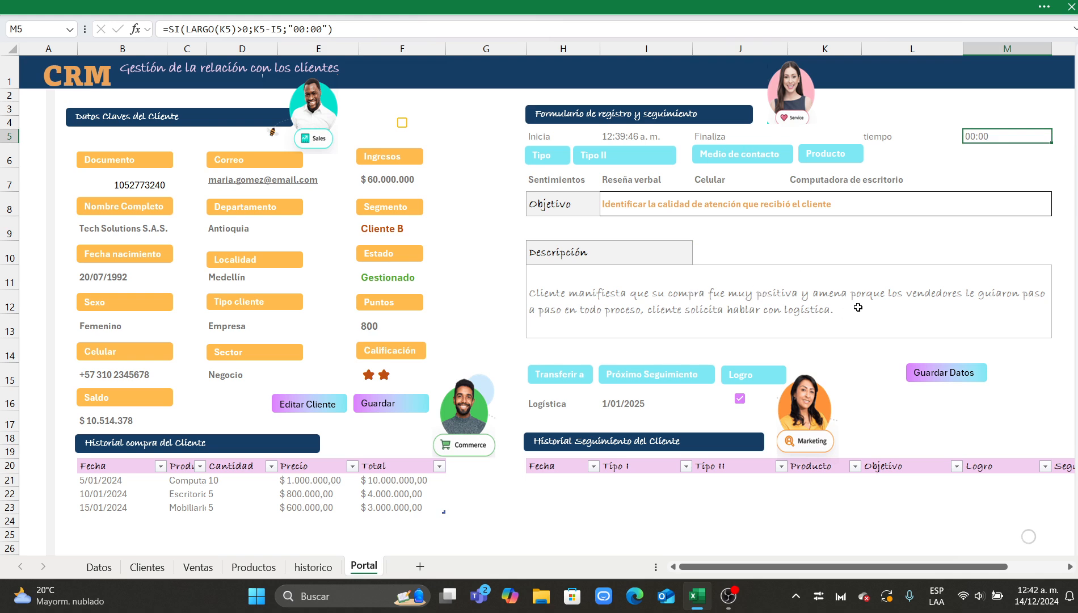
Try to save the follow-up data and inspect the calificacion line of the GuardarEnHistorico macro in the debugger.
click(944, 375)
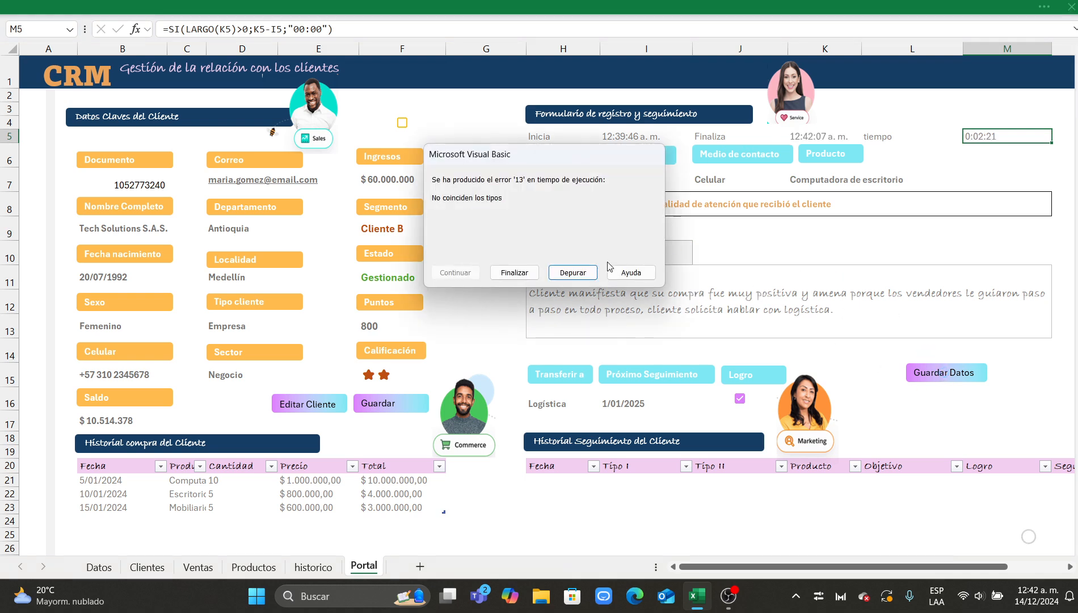
click(596, 270)
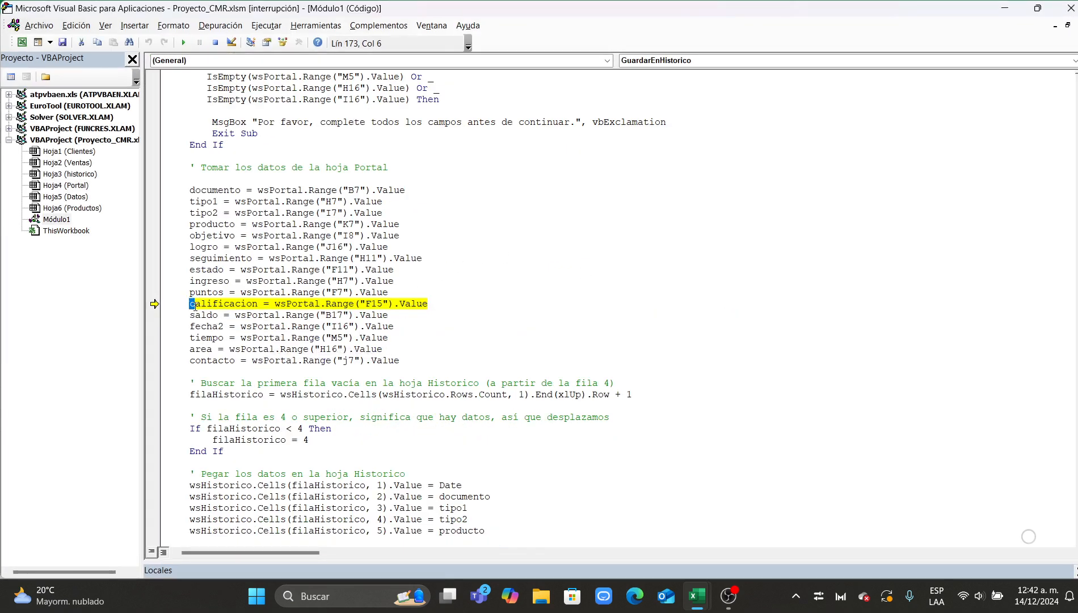
drag(189, 304, 425, 307)
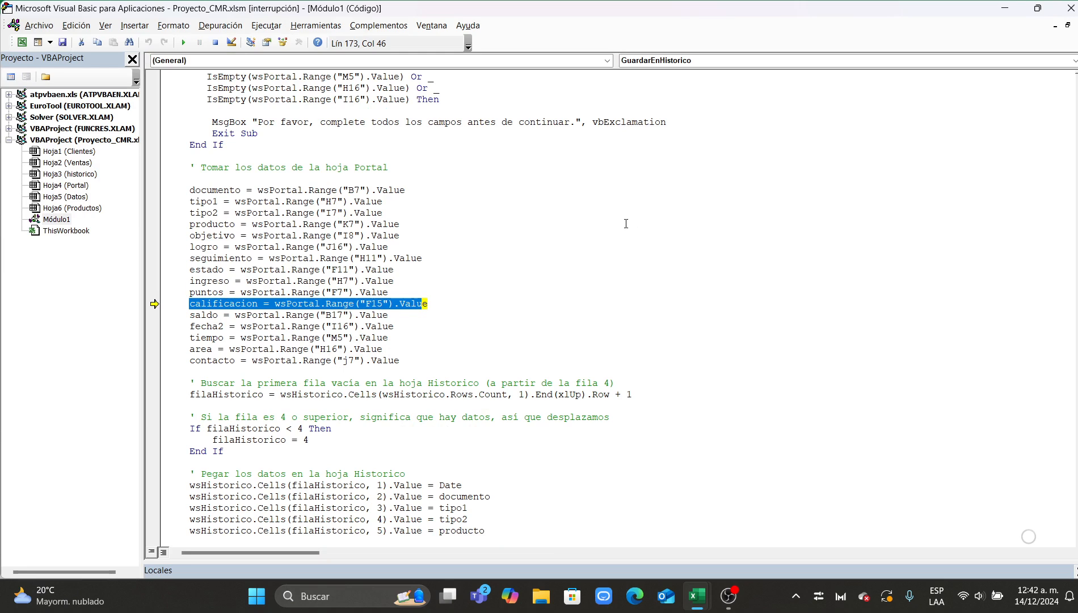
click(1069, 8)
click(475, 350)
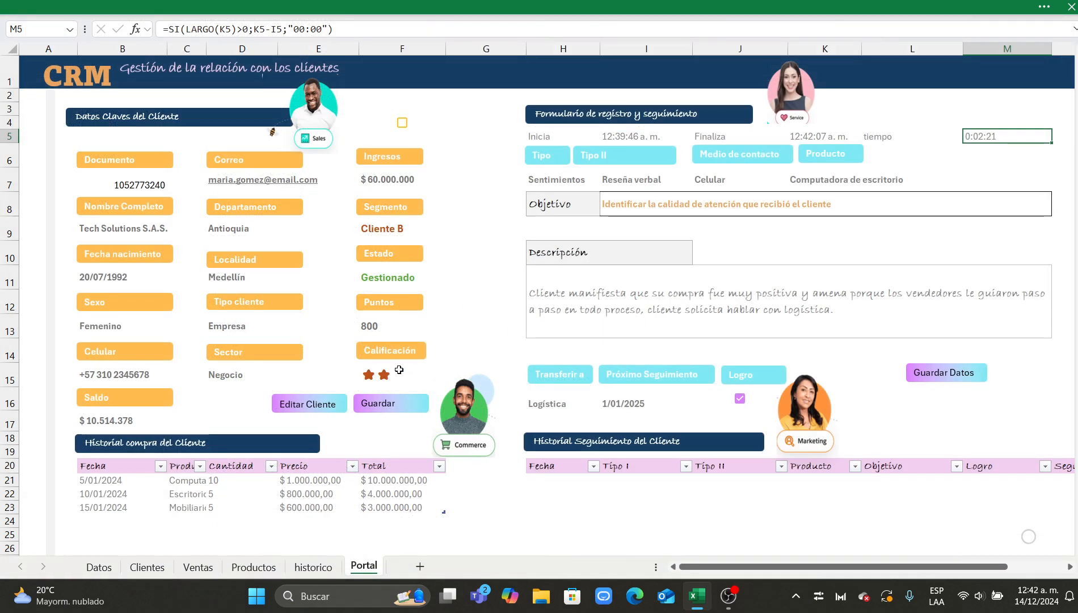
Set the client's Calificación to 4 in the key client data on the Portal sheet.
click(400, 369)
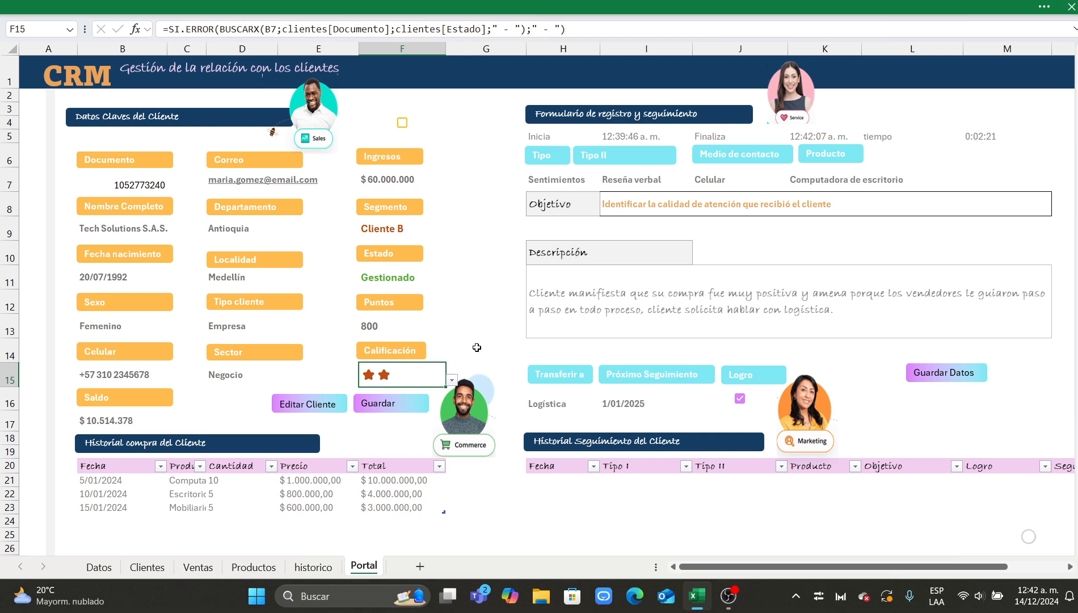
click(628, 315)
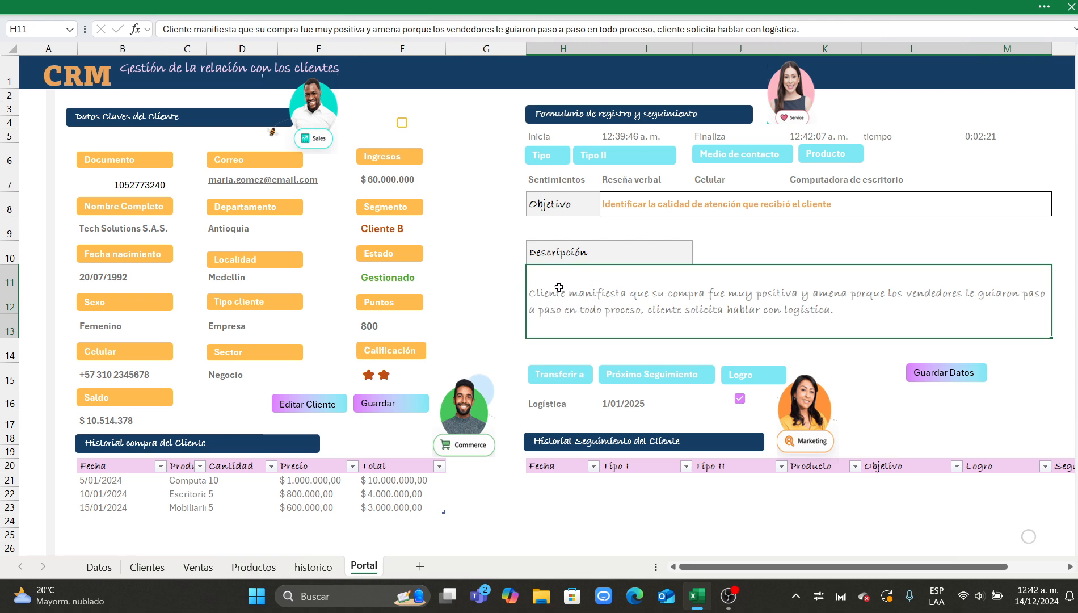
click(414, 379)
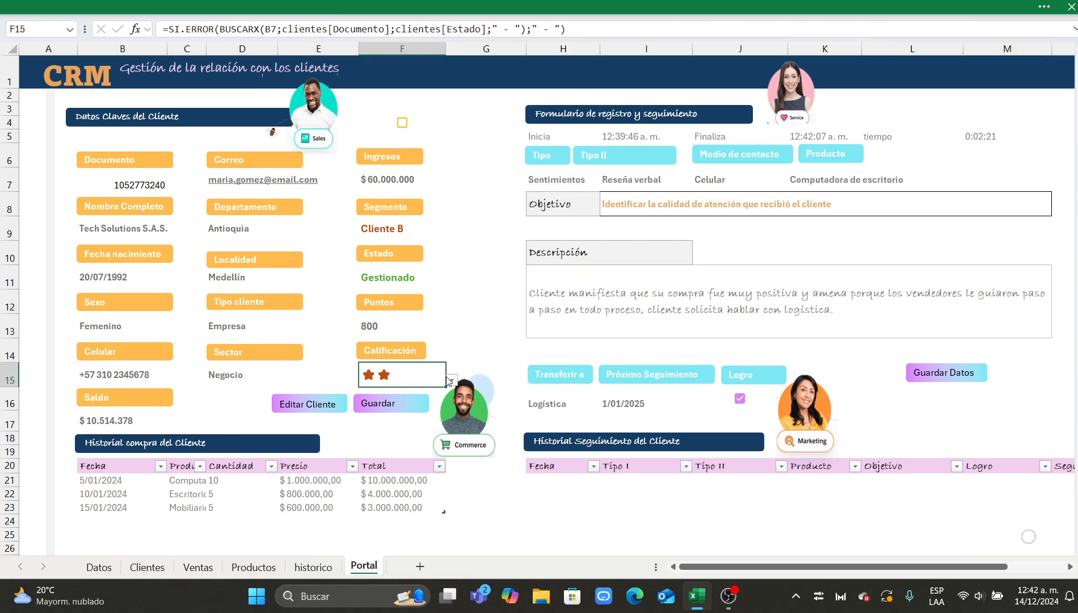
click(452, 380)
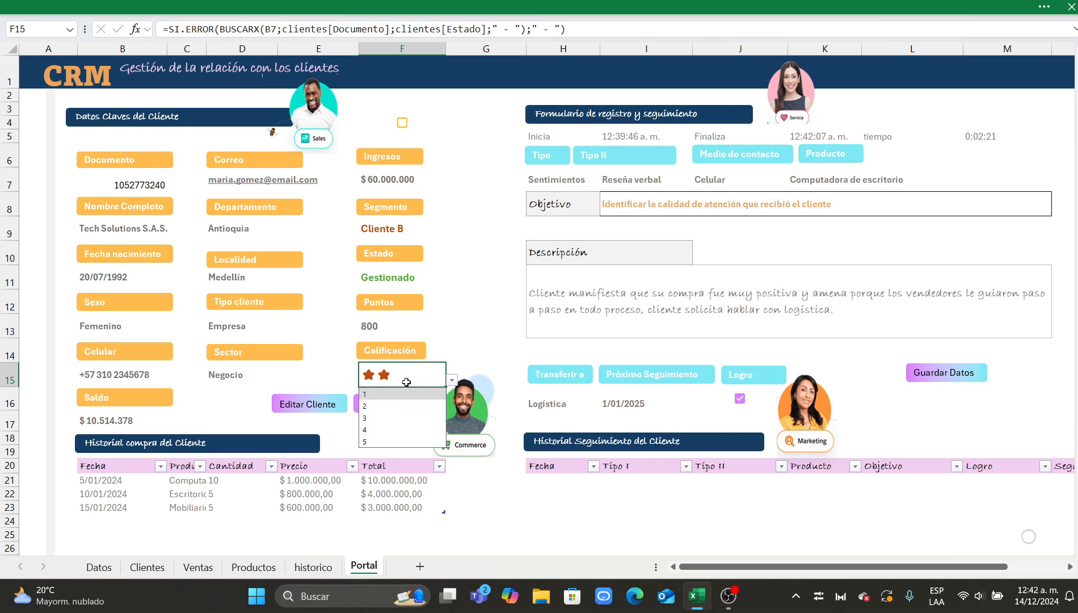
click(383, 432)
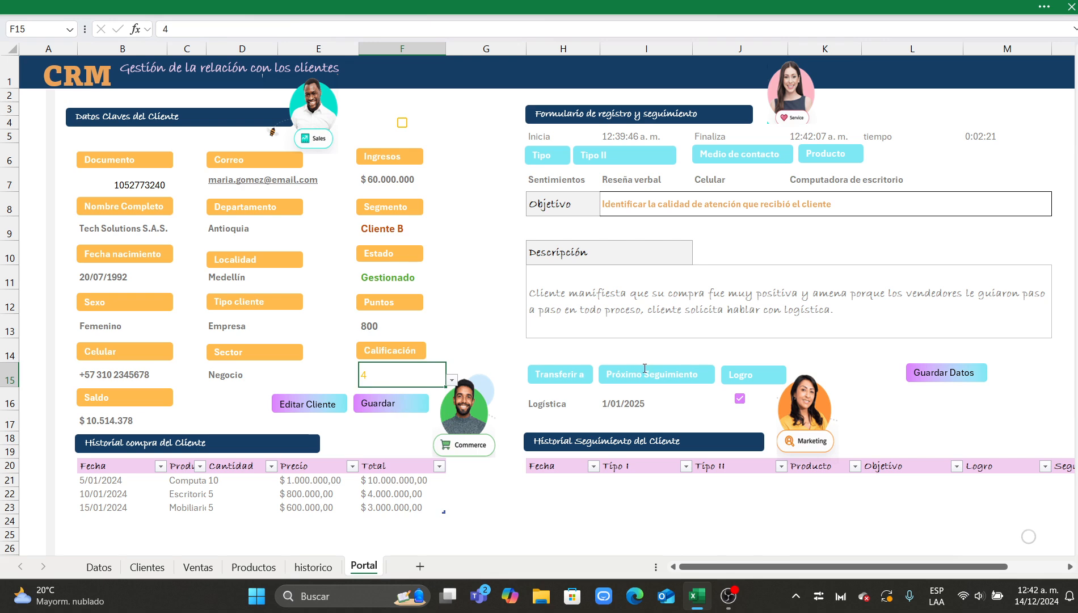
Save the follow-up form data to the history and accept the confirmation.
click(663, 355)
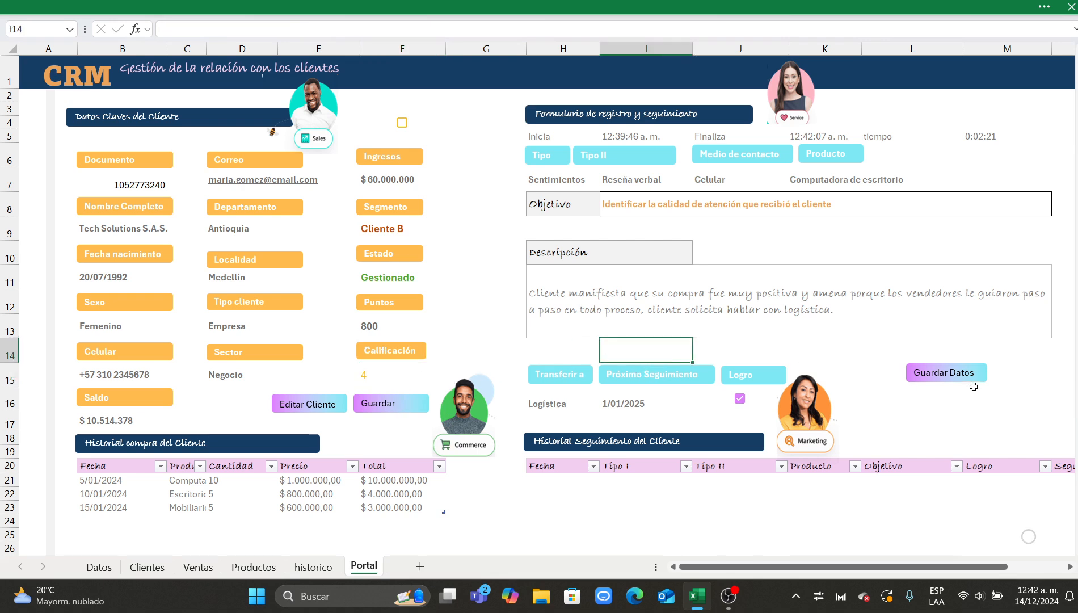
click(957, 375)
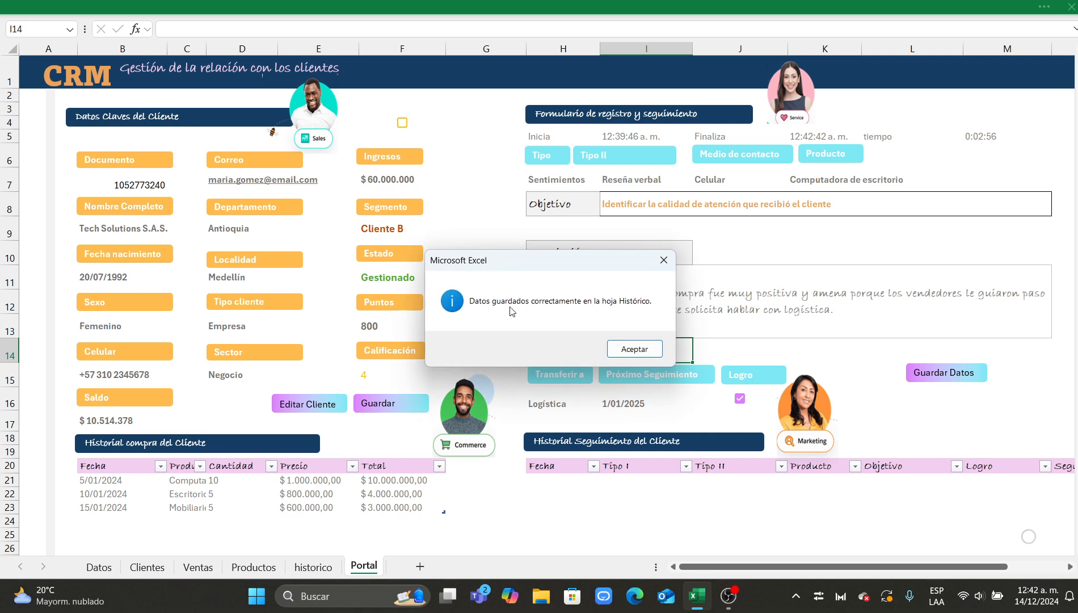
click(635, 348)
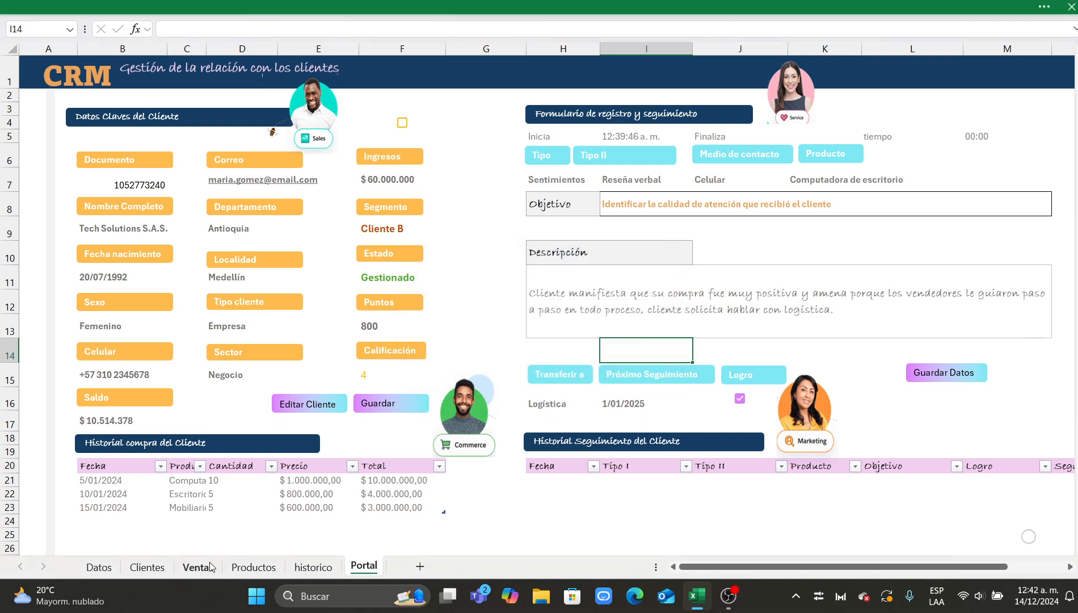
Review the newest record on the historico sheet field by field, from Fecha through the column after Estado.
click(313, 567)
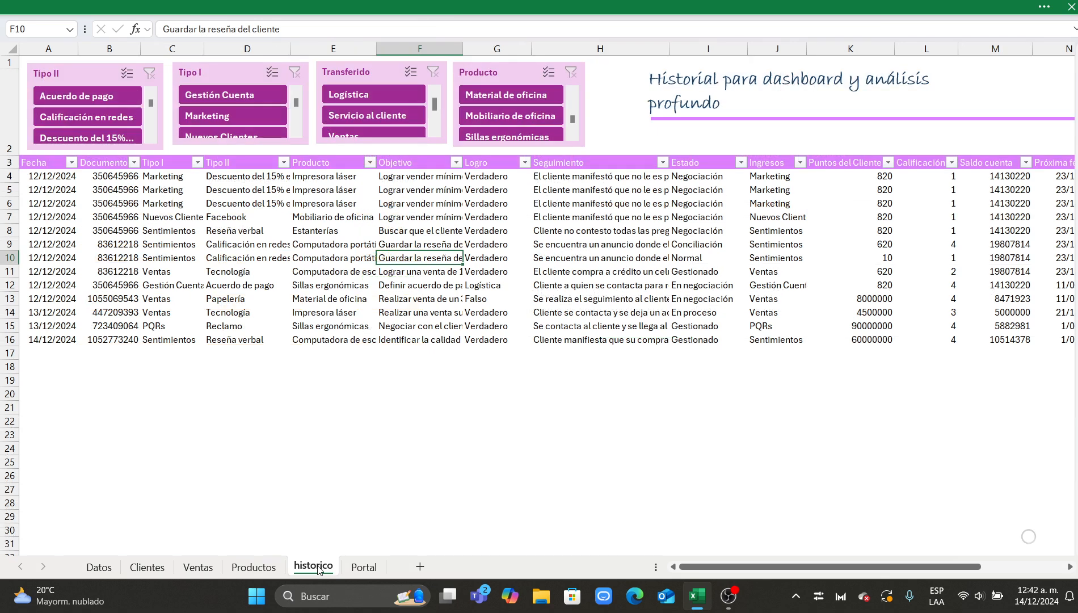
click(528, 309)
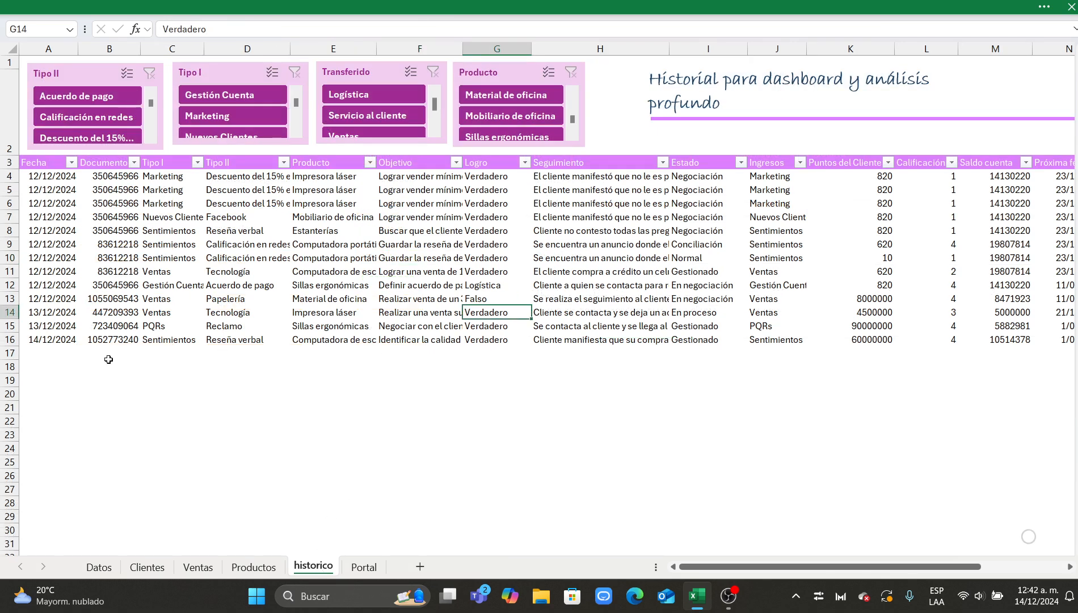
click(46, 339)
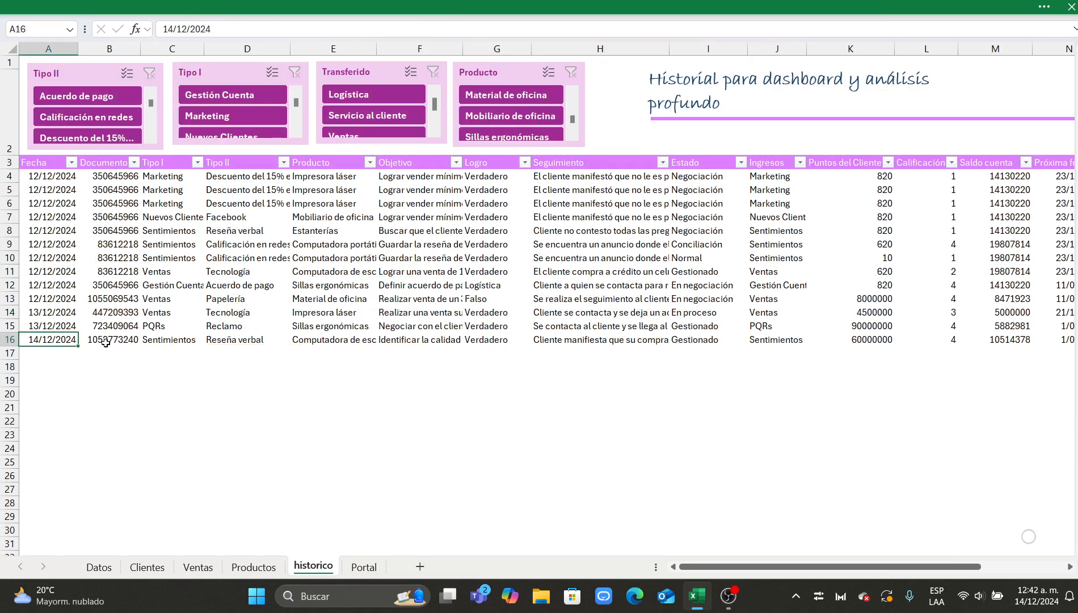
click(118, 340)
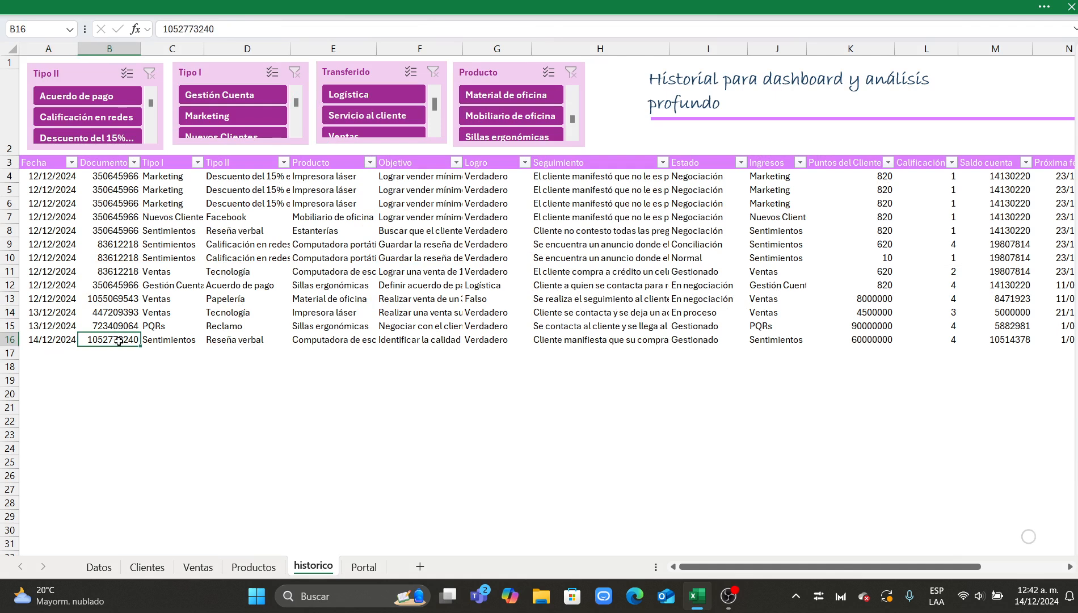
click(175, 342)
click(251, 339)
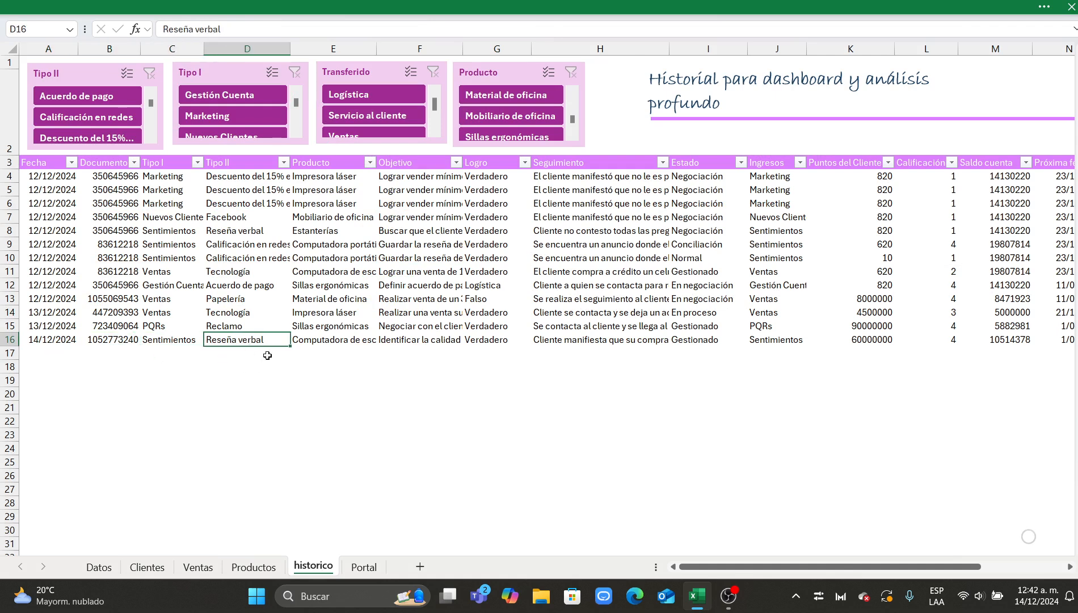
click(336, 338)
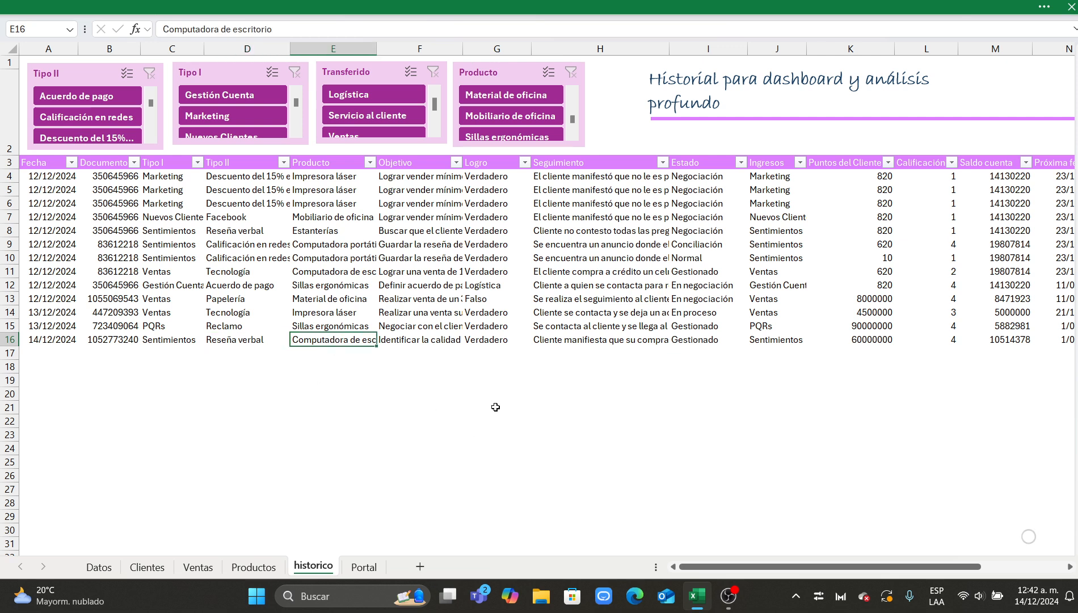
click(433, 341)
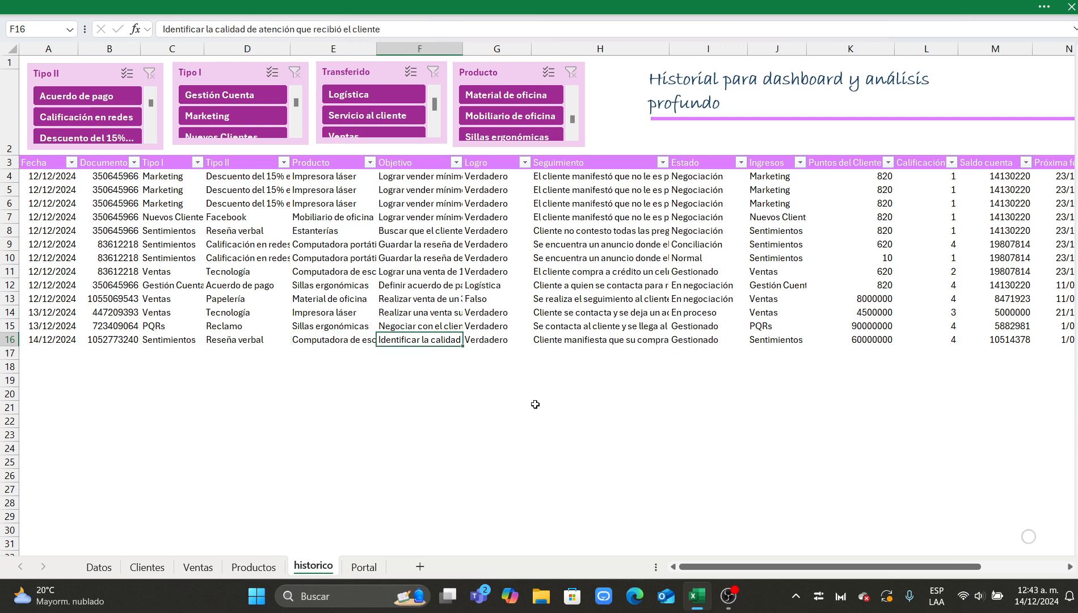
click(499, 339)
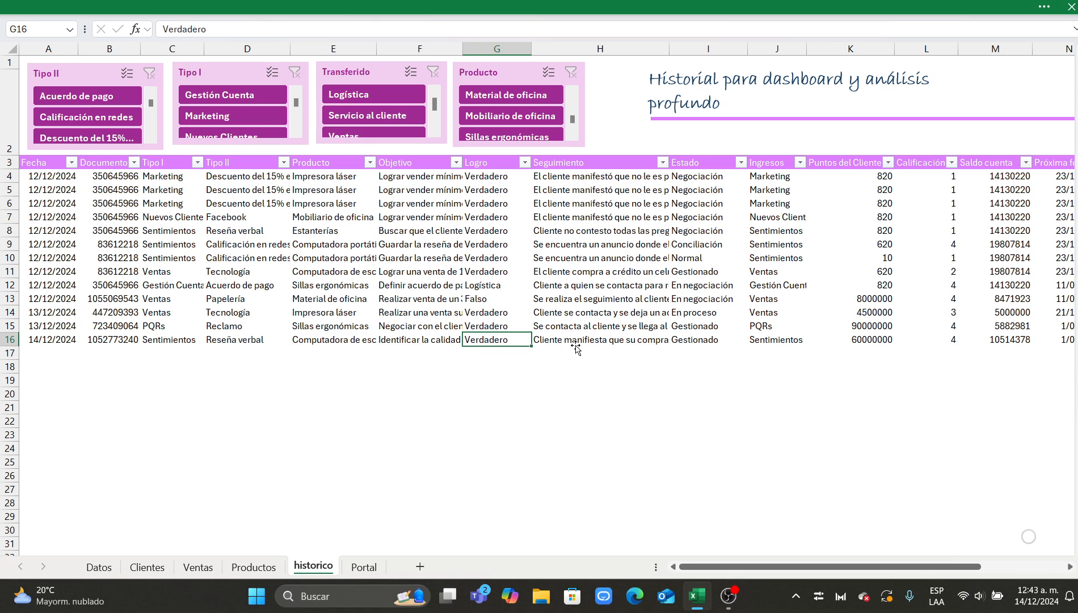
click(591, 339)
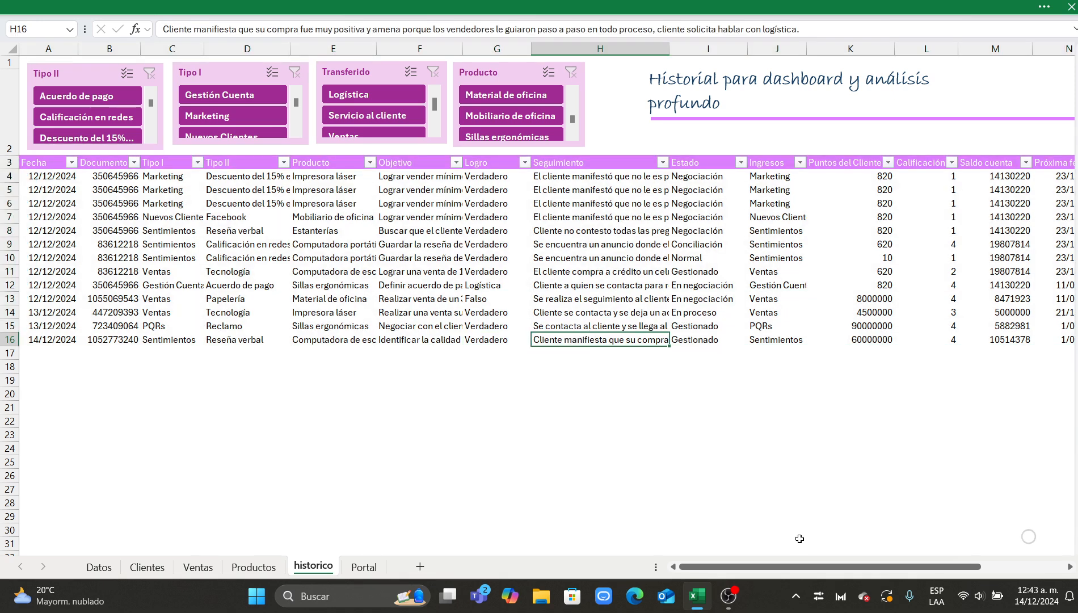
click(709, 339)
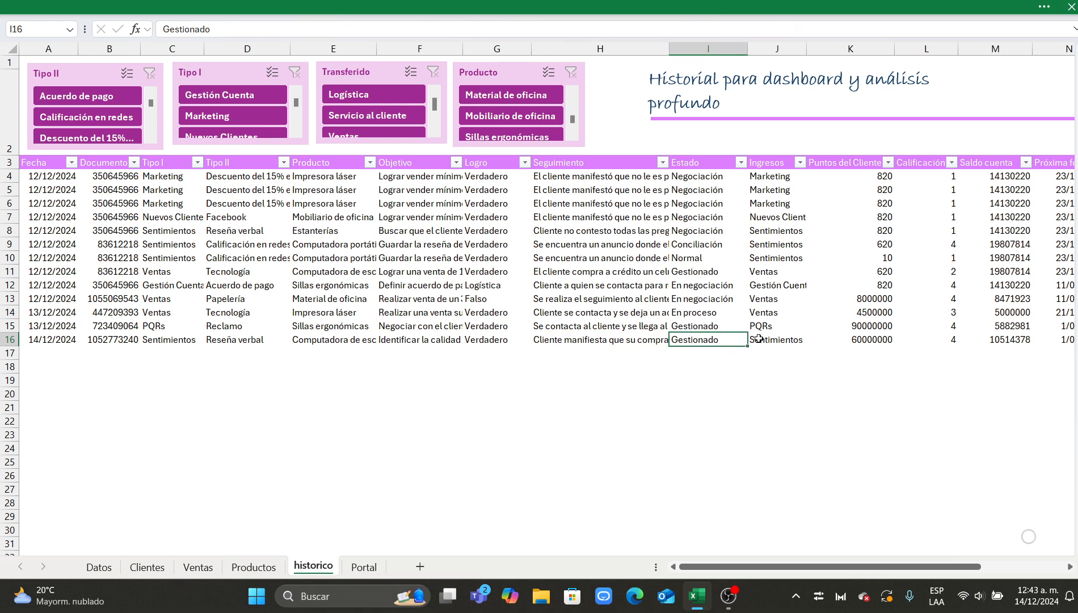
click(788, 344)
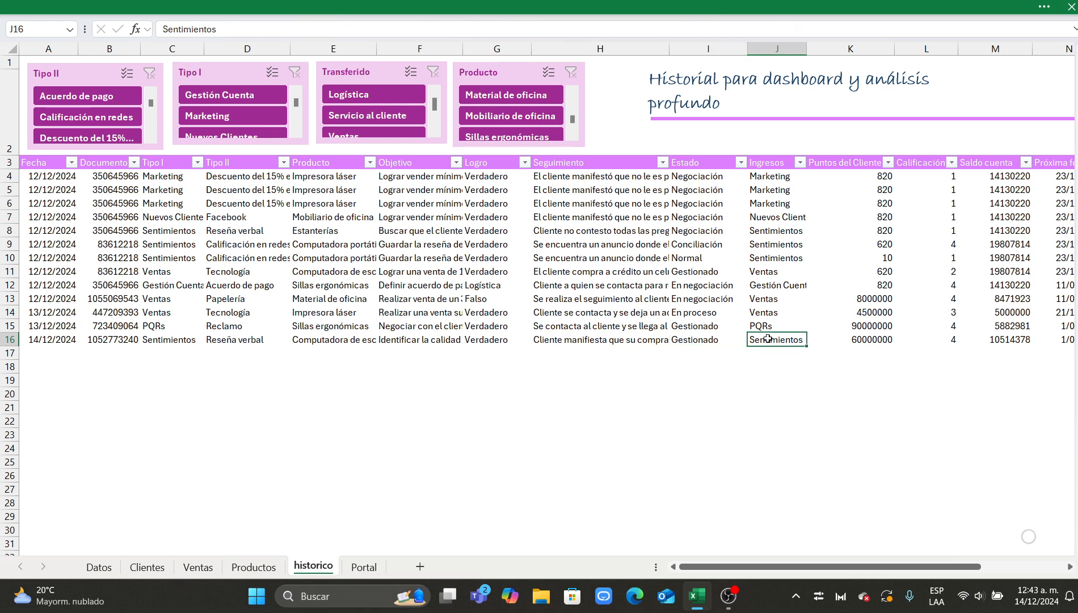
Rename the Ingresos column header of the history table as Estrategia.
drag(764, 202, 776, 340)
click(769, 161)
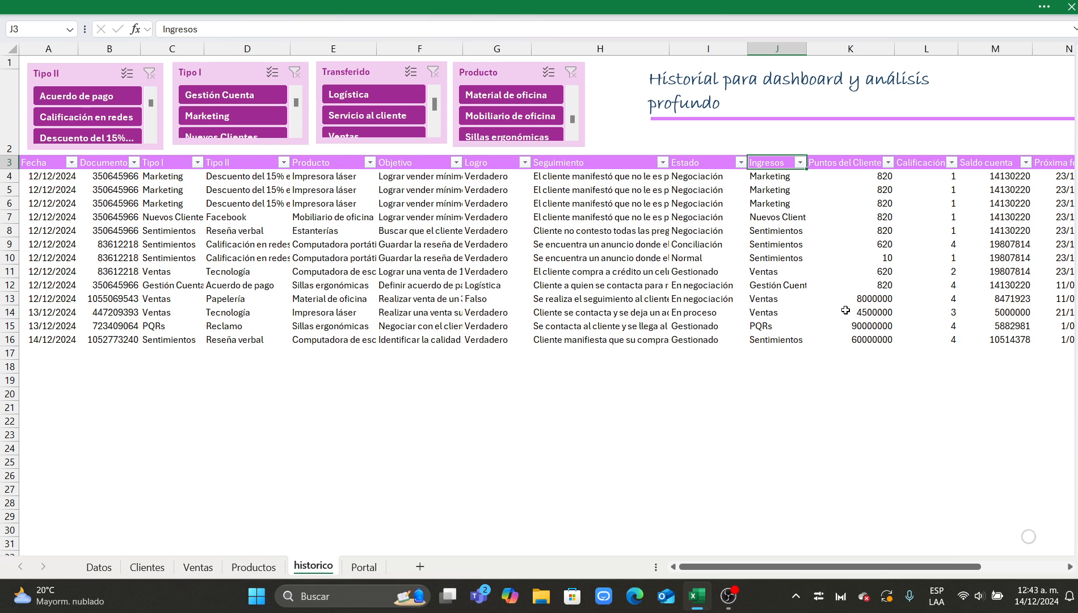
text(E)
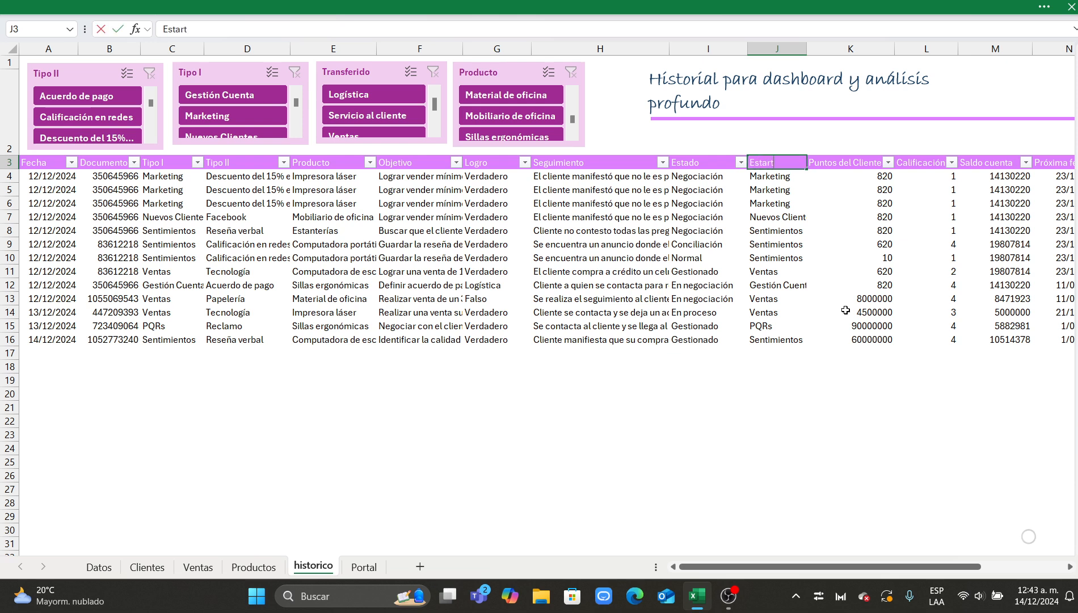
text(strategia)
key(Return)
Examine the remaining fields of the newest history record, including Calificación, Saldo cuenta, Próxima fecha and Transferido.
click(878, 246)
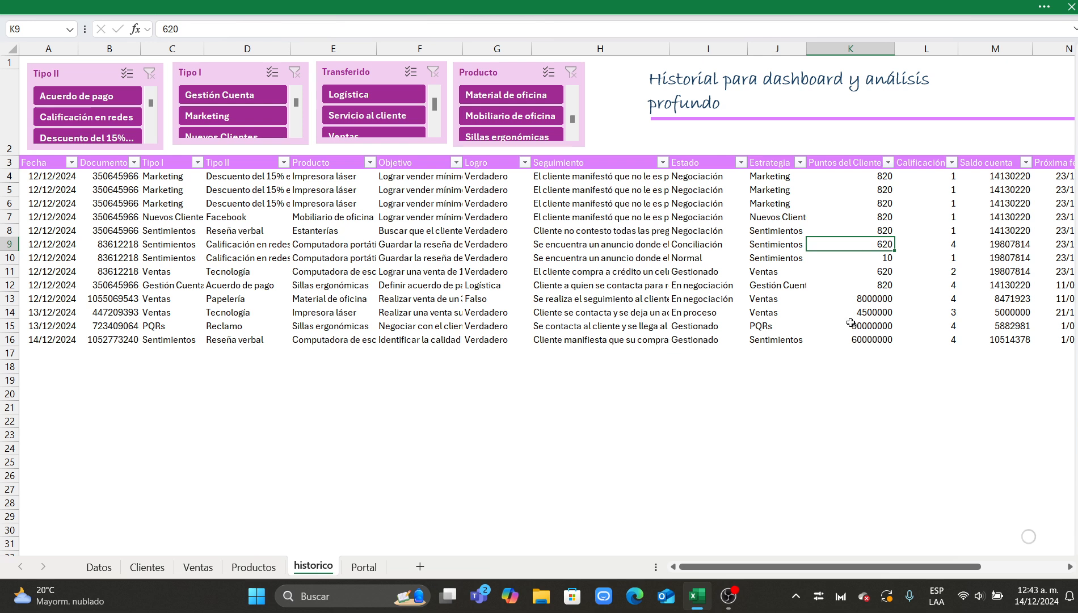
click(938, 193)
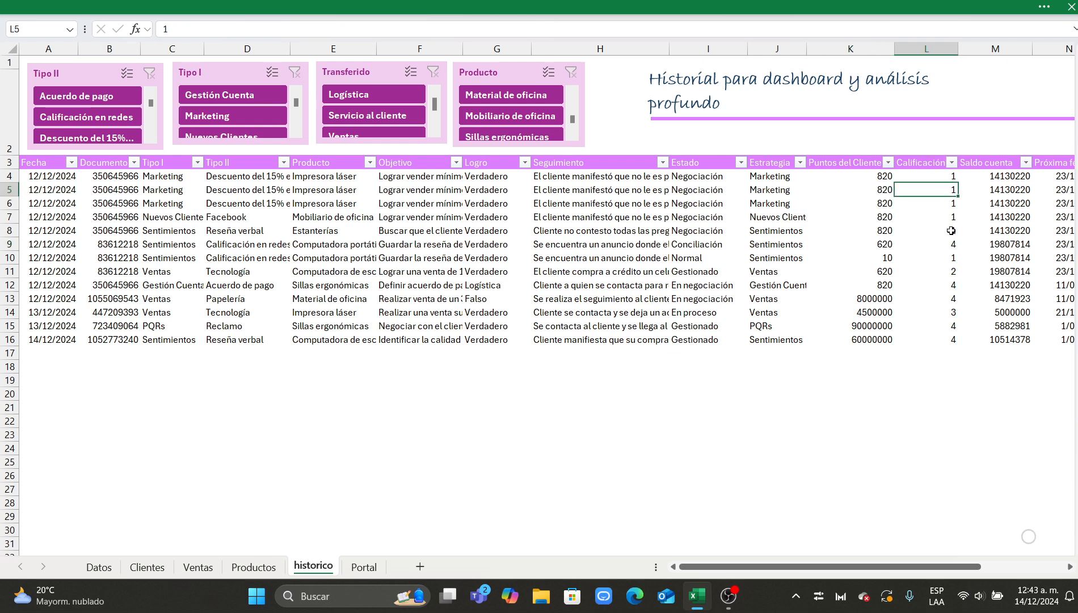
click(940, 287)
click(944, 339)
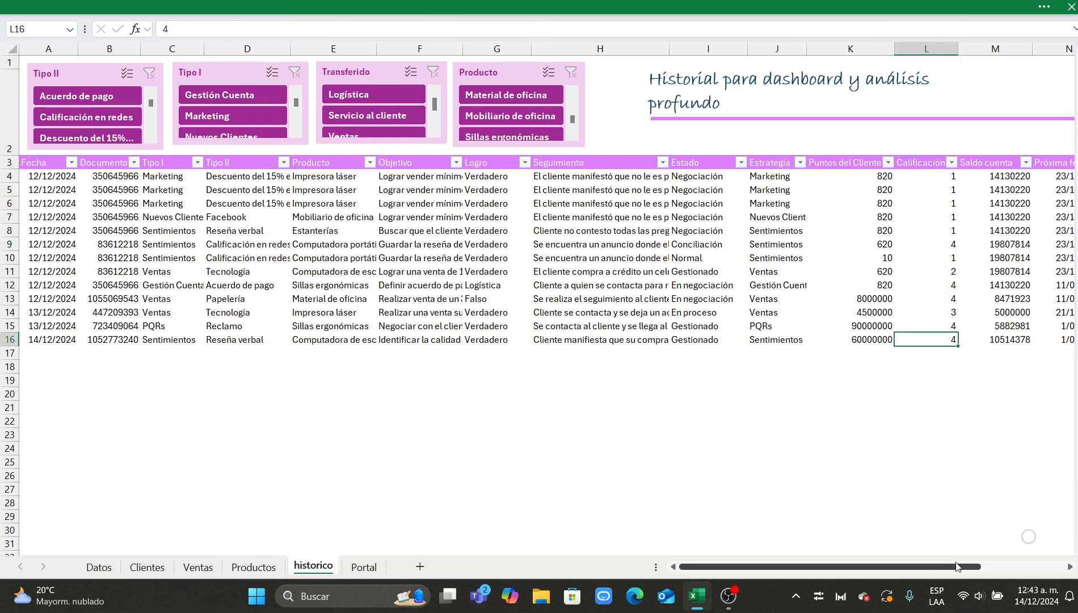
drag(959, 566, 1037, 561)
click(733, 339)
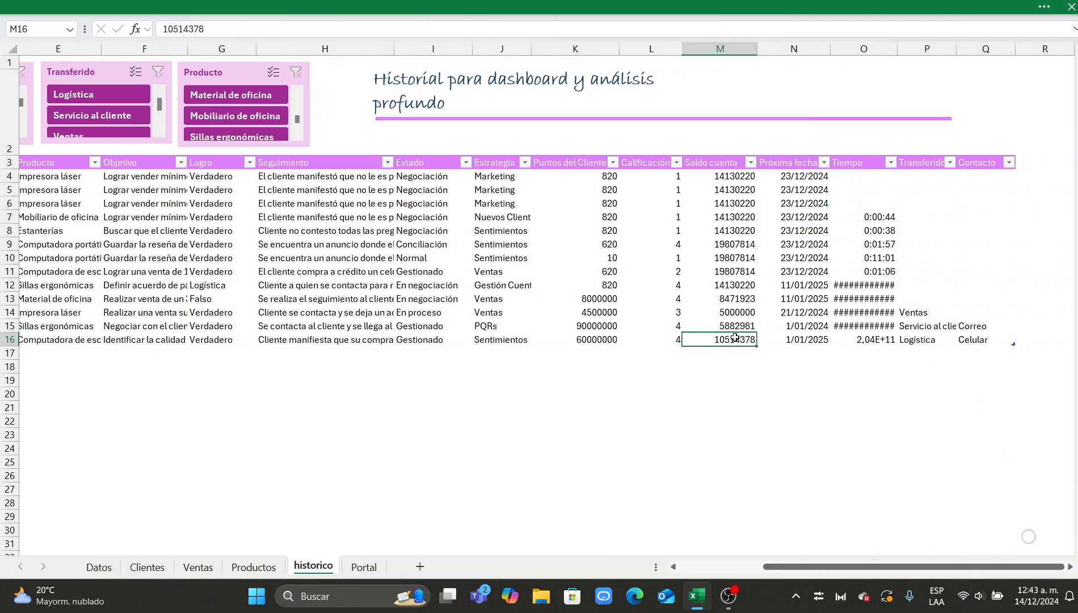
key(ctrl+a)
click(806, 338)
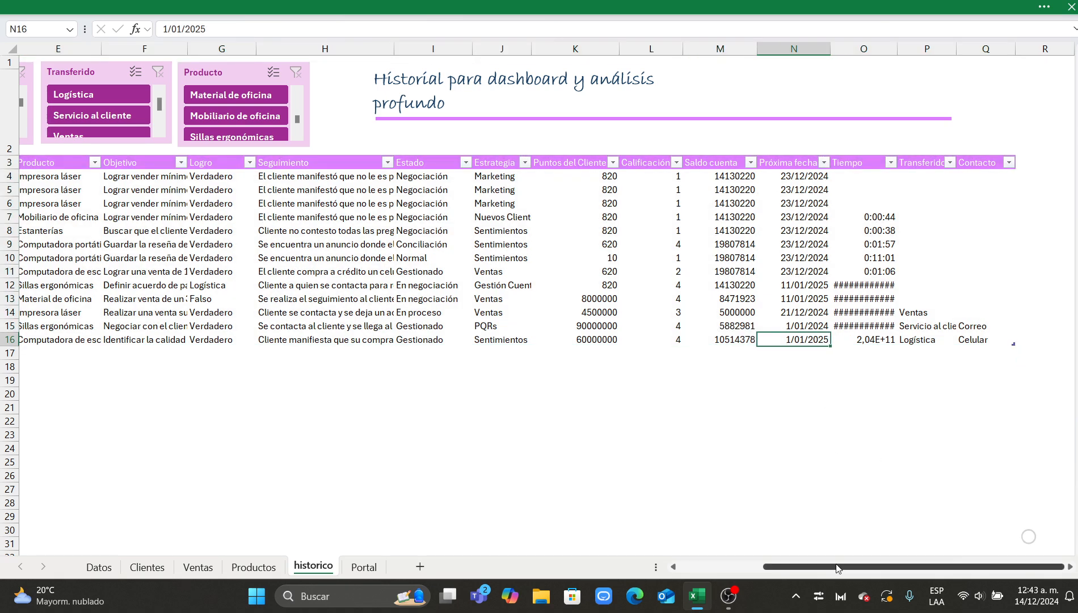
click(920, 339)
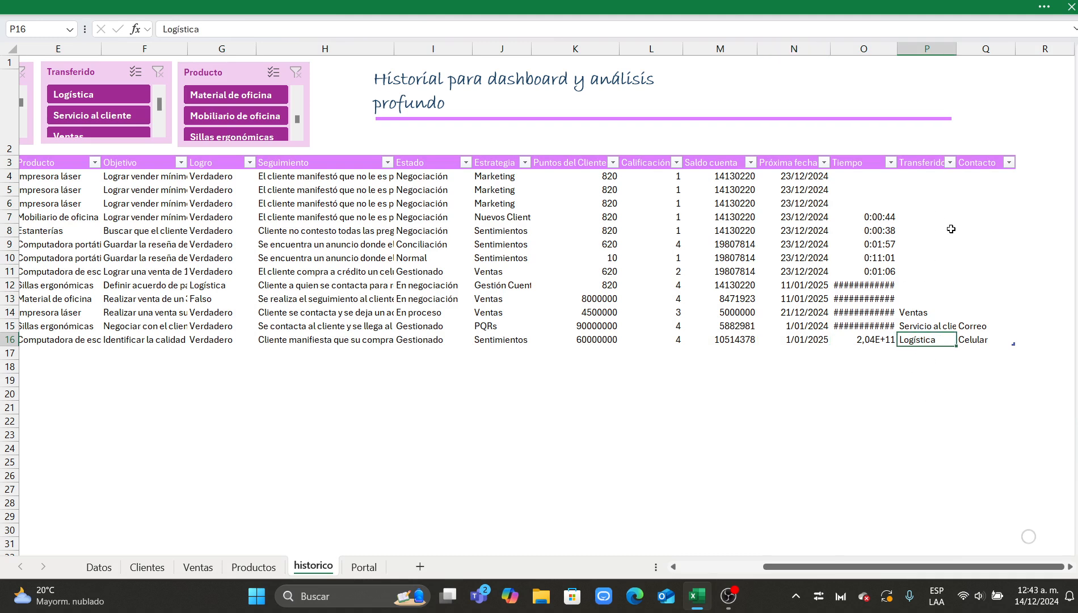
click(949, 162)
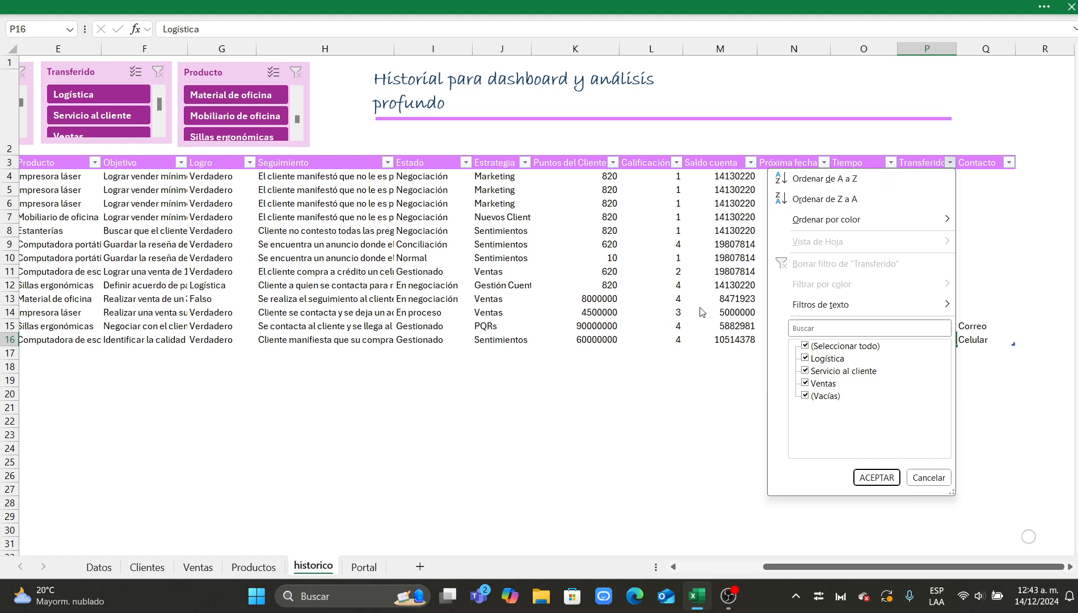
click(815, 346)
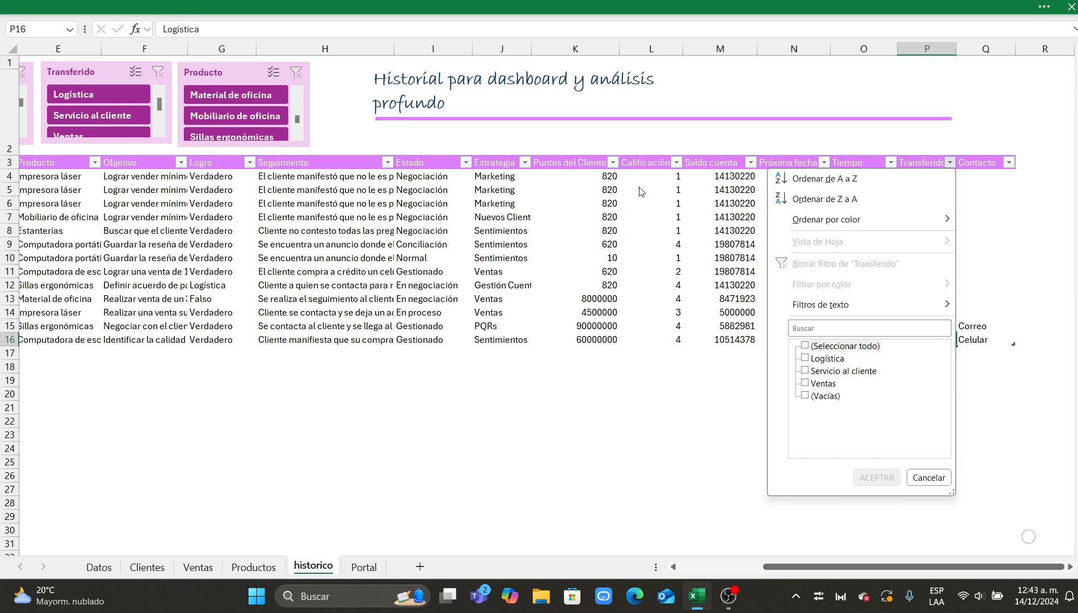
click(715, 232)
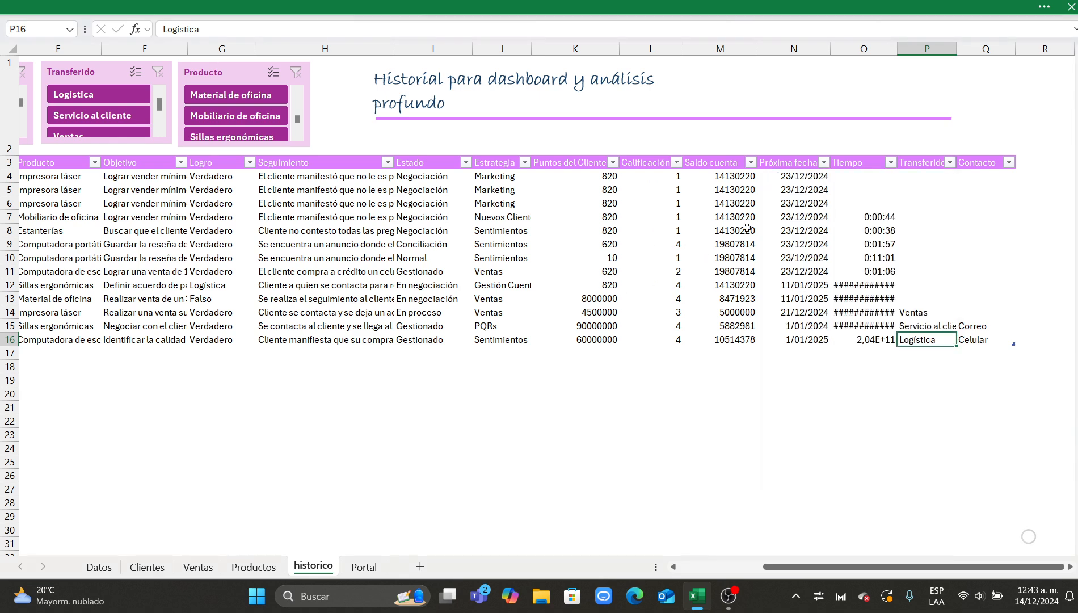
Delete rows 4 to 14 of the history table, keeping the two records that have a Contacto value.
drag(981, 176, 981, 339)
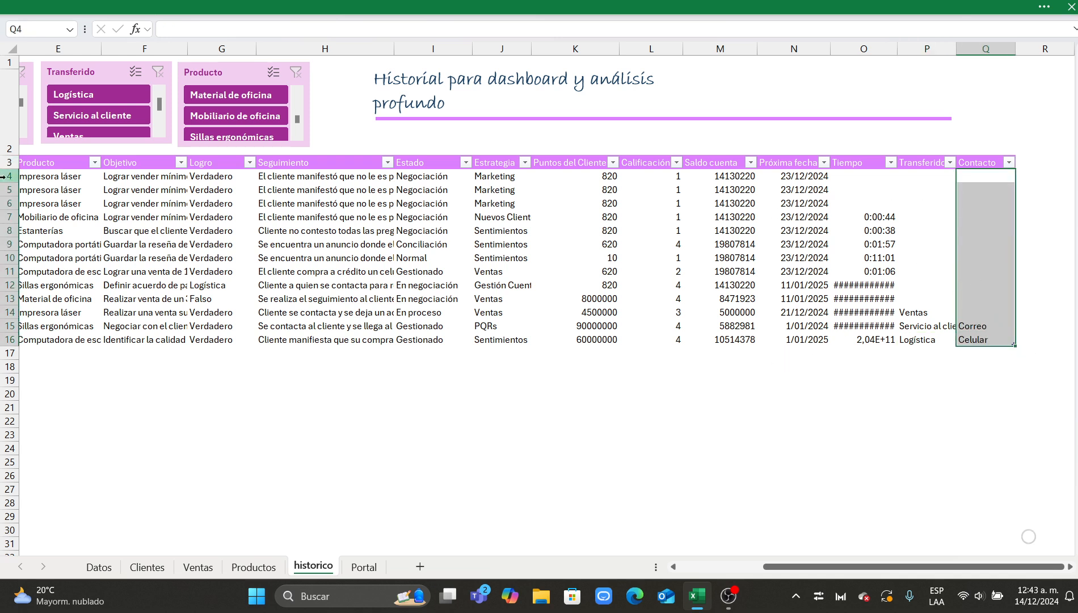
drag(9, 176, 10, 312)
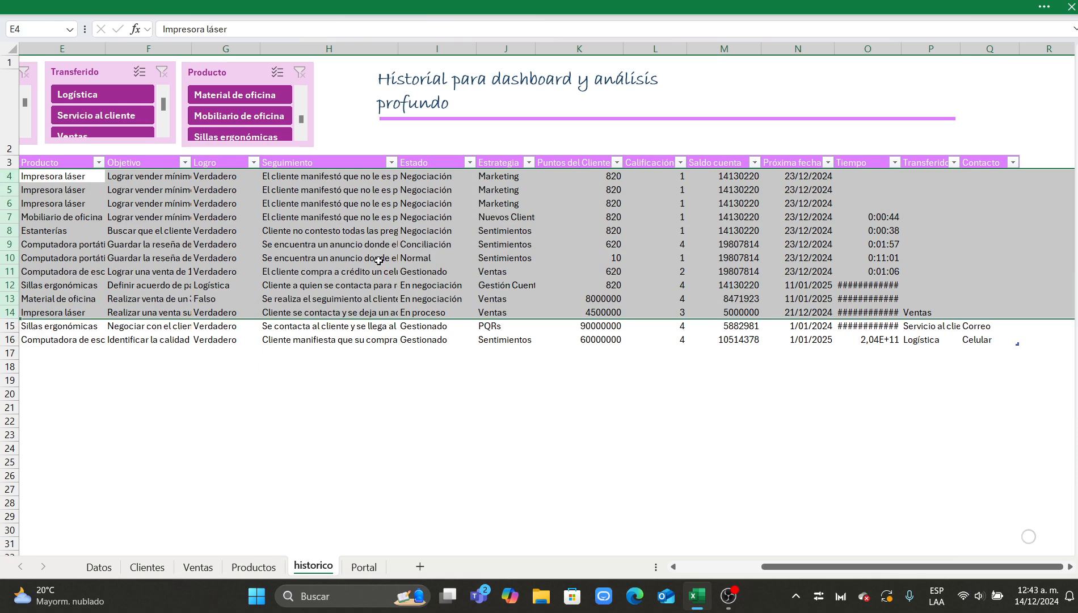
key(ctrl+minus)
click(620, 313)
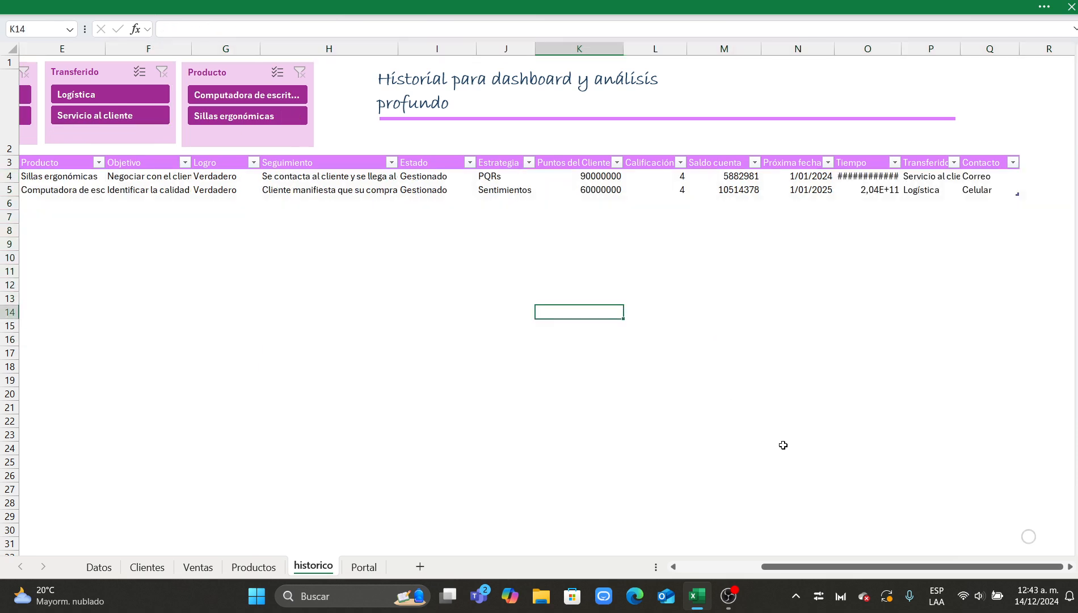
drag(820, 568, 712, 562)
click(584, 366)
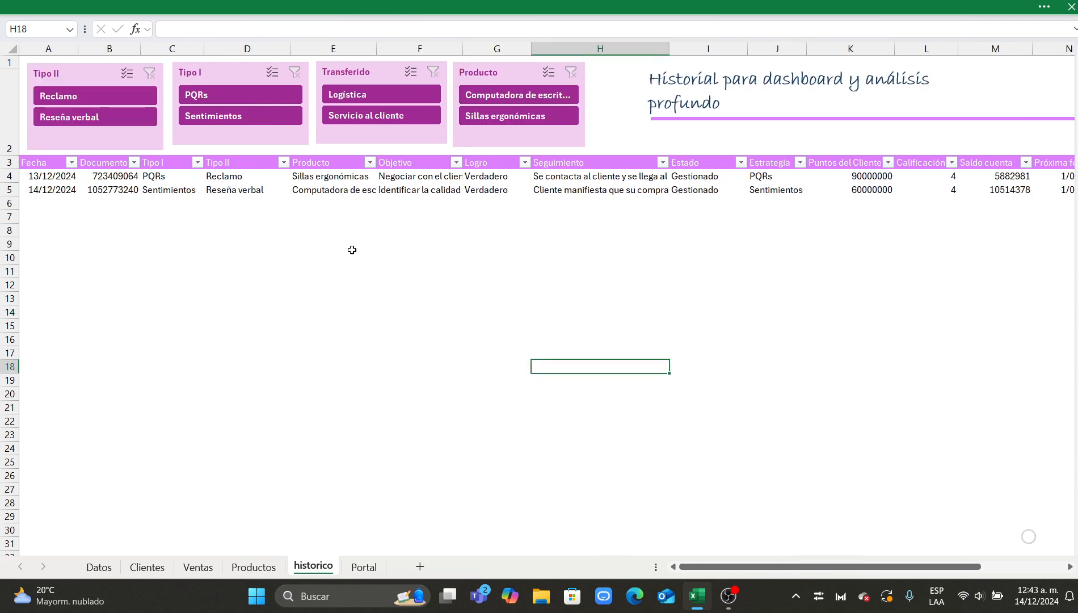
Examine the product list on the Productos sheet, including the Precio, Costo and Iva columns.
click(275, 568)
click(149, 131)
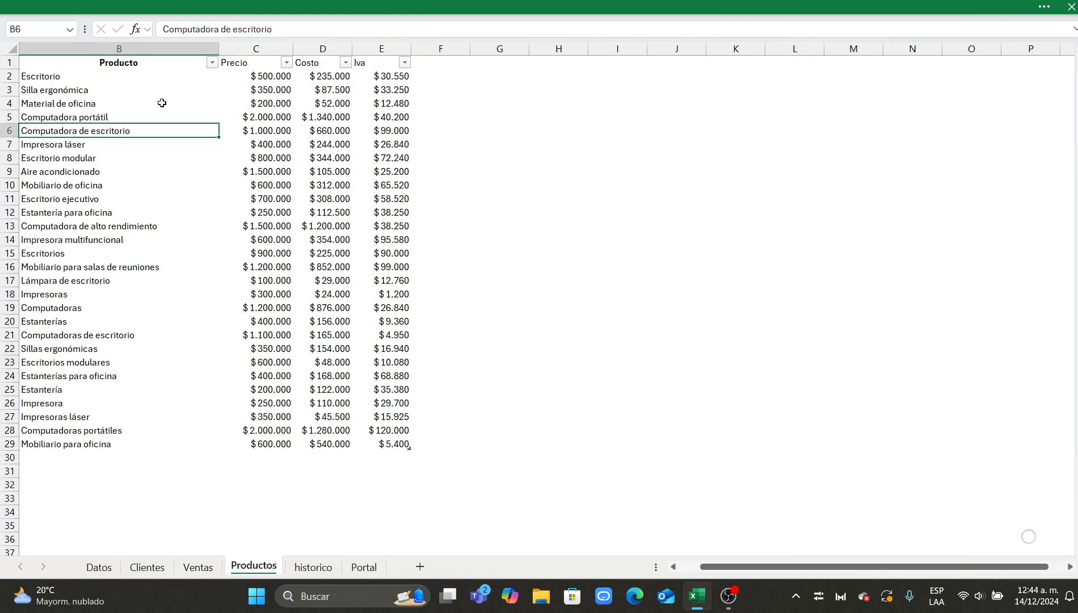
drag(126, 91, 360, 448)
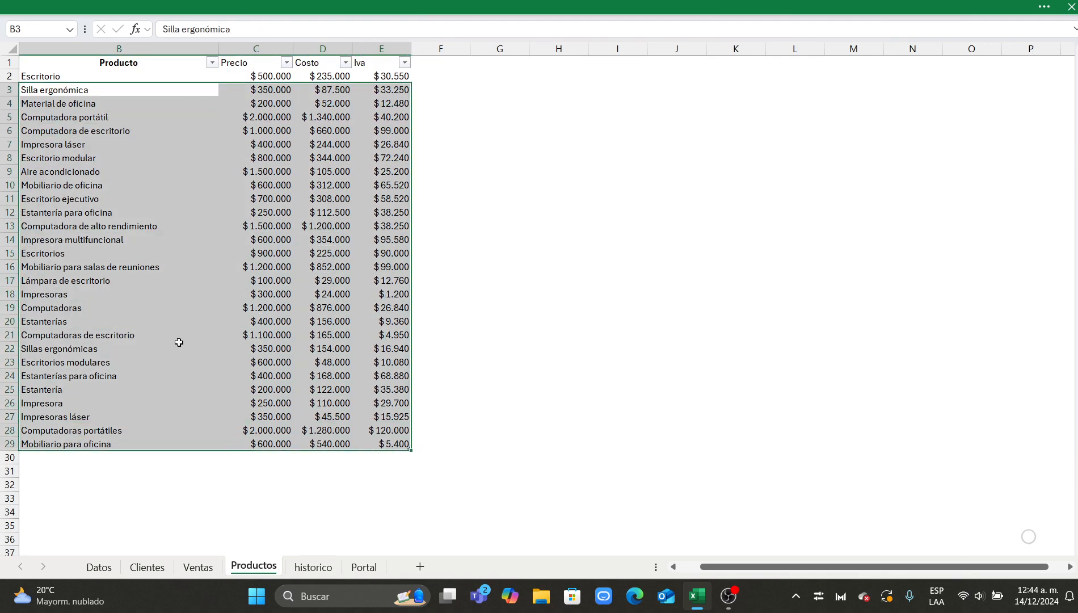
click(99, 472)
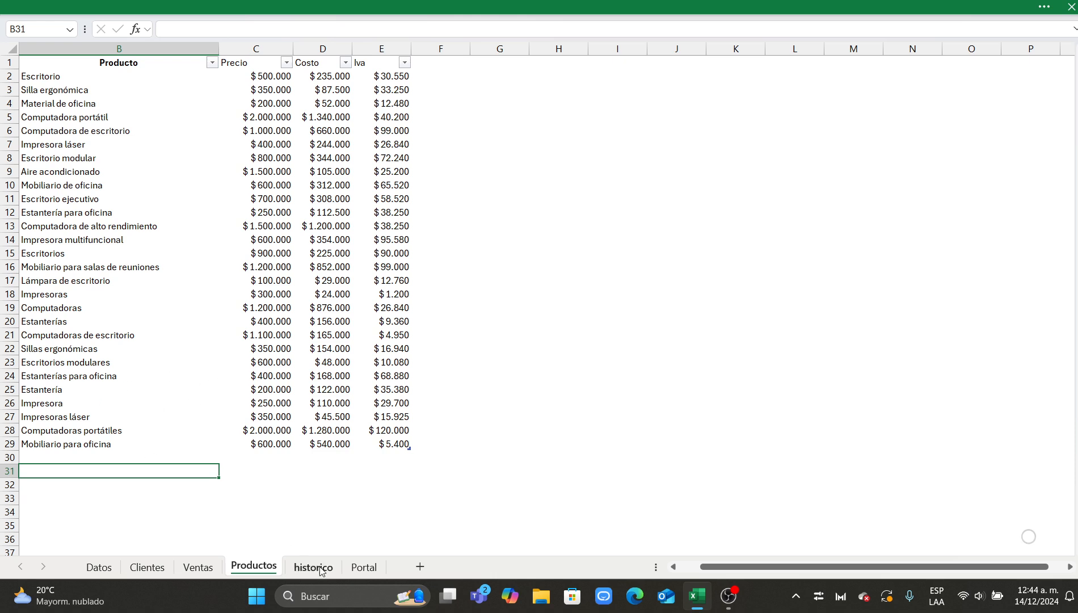
Check the Producto choices offered in the Portal registration form, returning to the Productos sheet that supplies them.
click(367, 568)
click(903, 171)
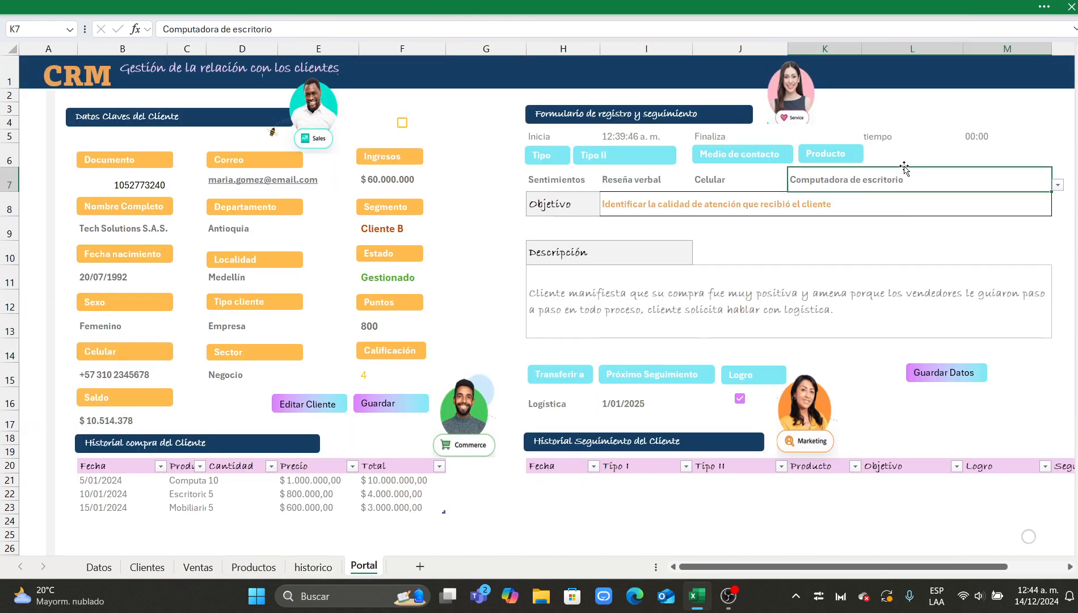
click(1057, 185)
scroll(908, 261, down, 5)
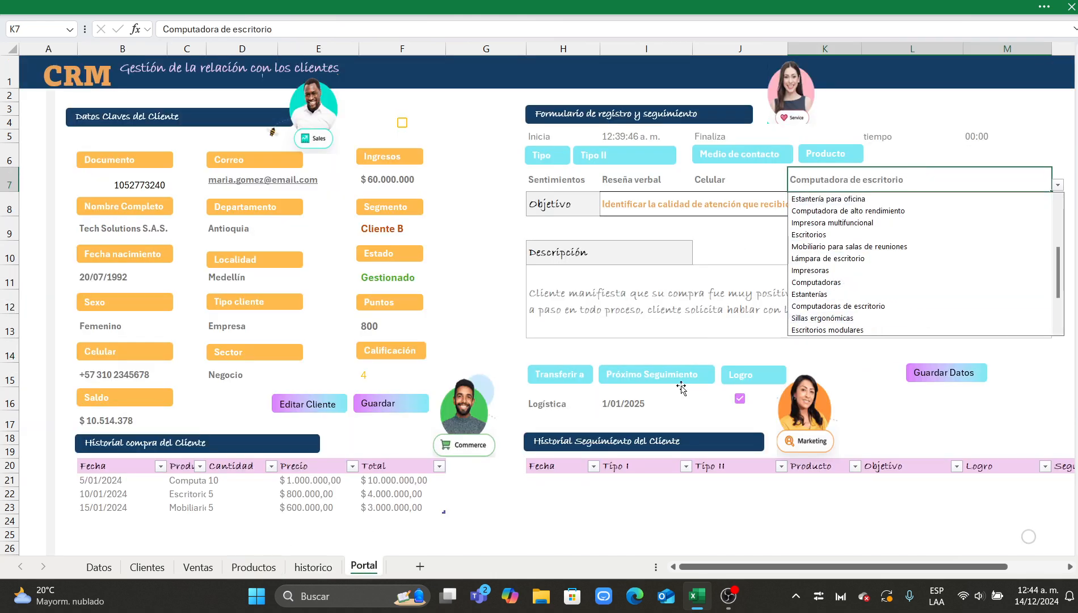
click(271, 569)
click(271, 570)
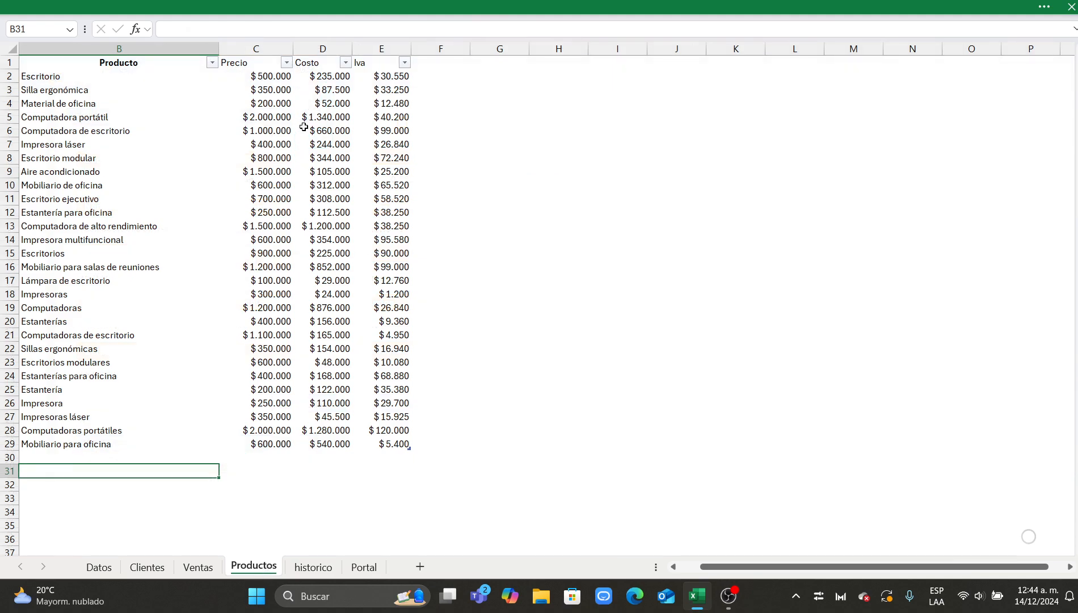
Examine the sales records on the Ventas sheet, including the product, quantity, price, total and date columns.
click(198, 567)
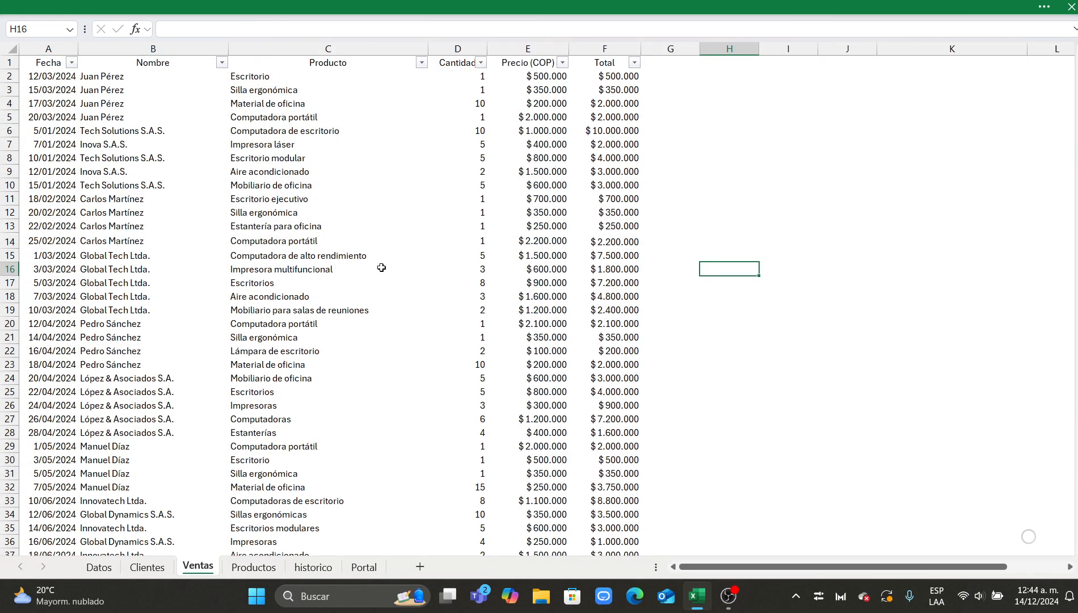
scroll(347, 270, down, 20)
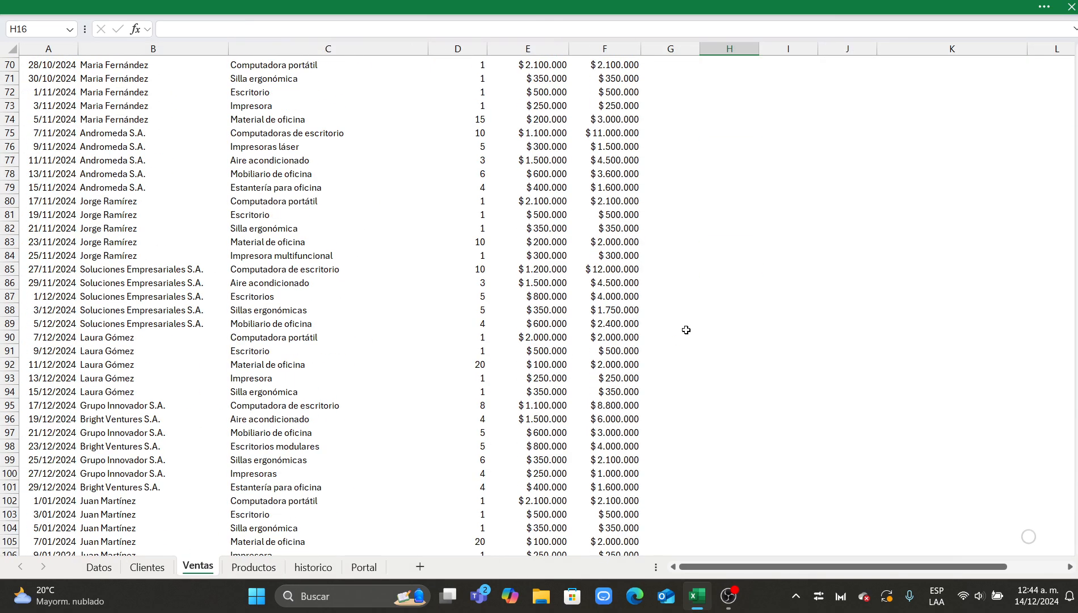
scroll(939, 331, down, 20)
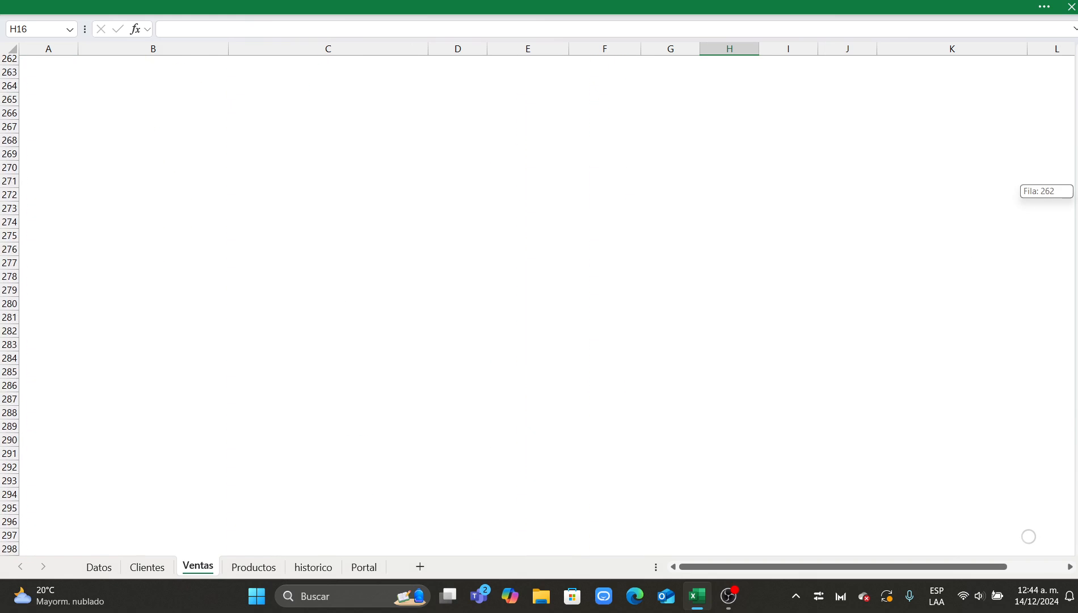
scroll(940, 331, up, 20)
drag(319, 193, 408, 396)
drag(528, 205, 528, 260)
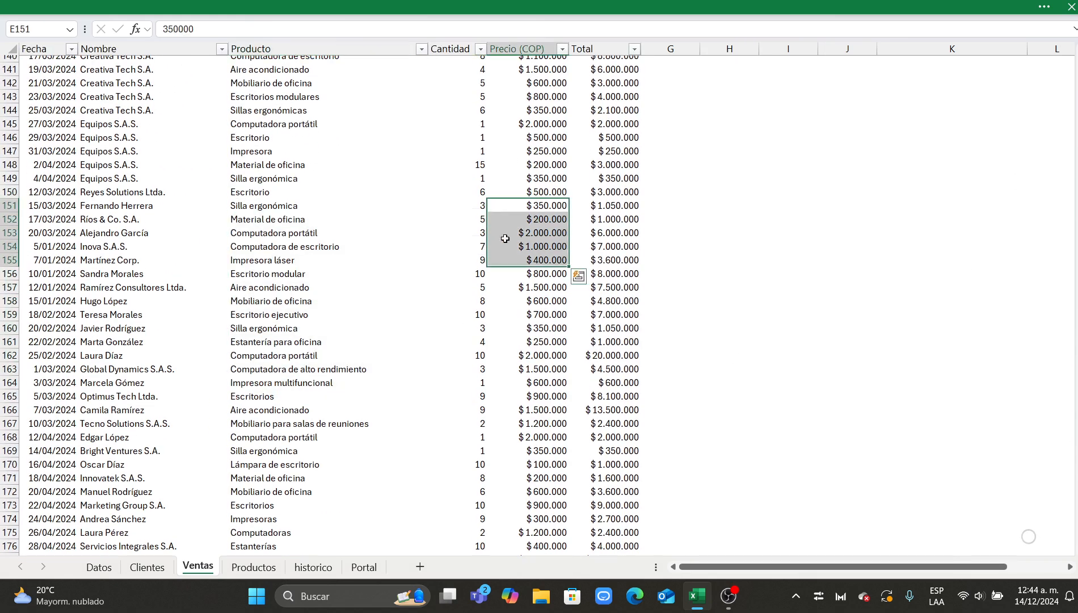
click(614, 168)
drag(57, 193, 56, 341)
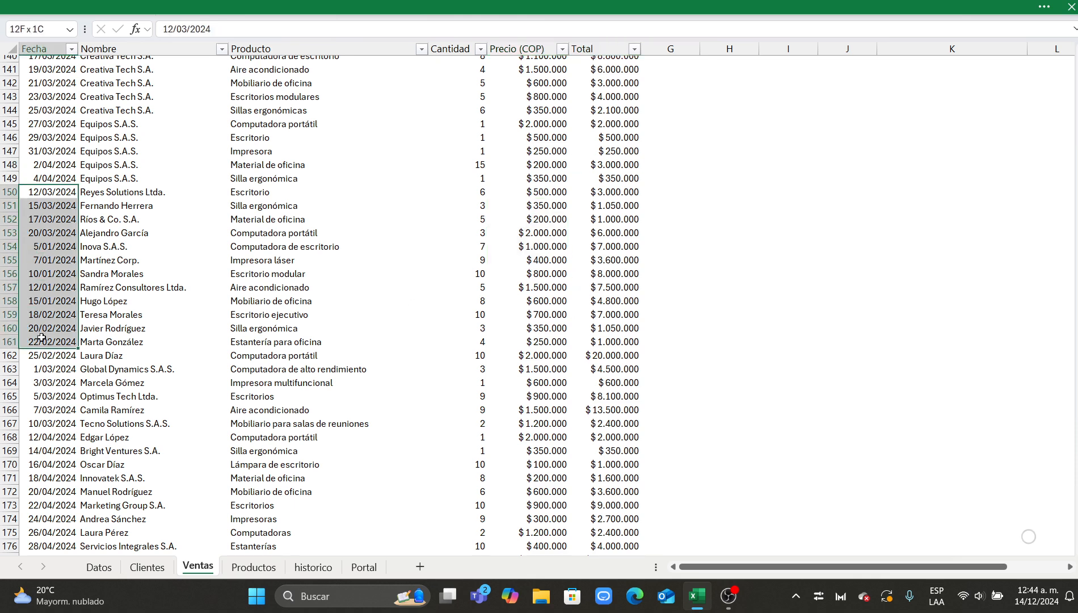
Review the selected client's purchase history and Segmento field on the Portal sheet.
click(371, 569)
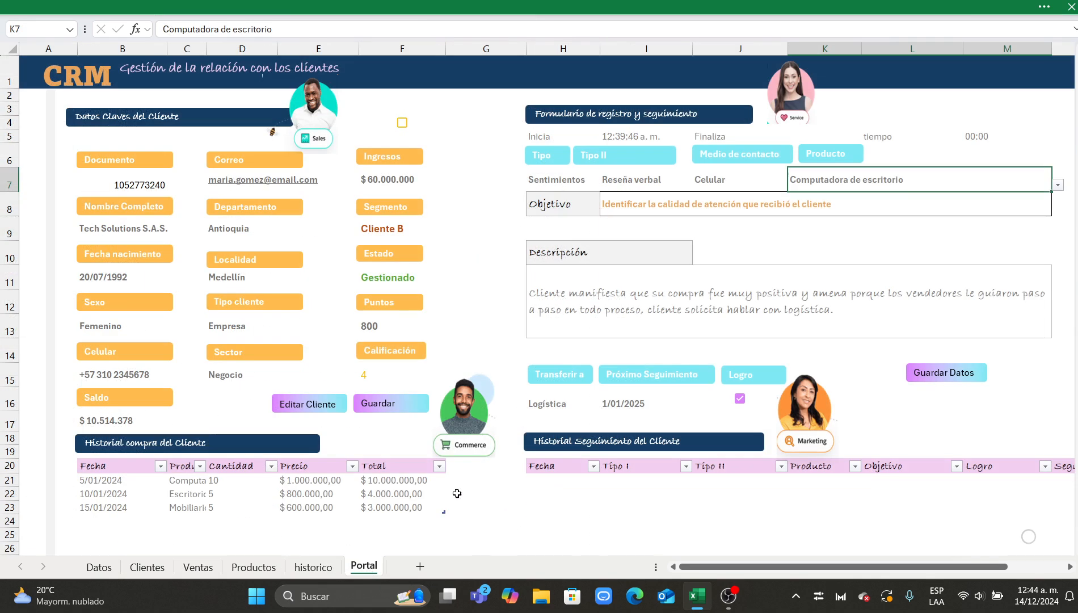
click(135, 482)
drag(135, 482, 386, 503)
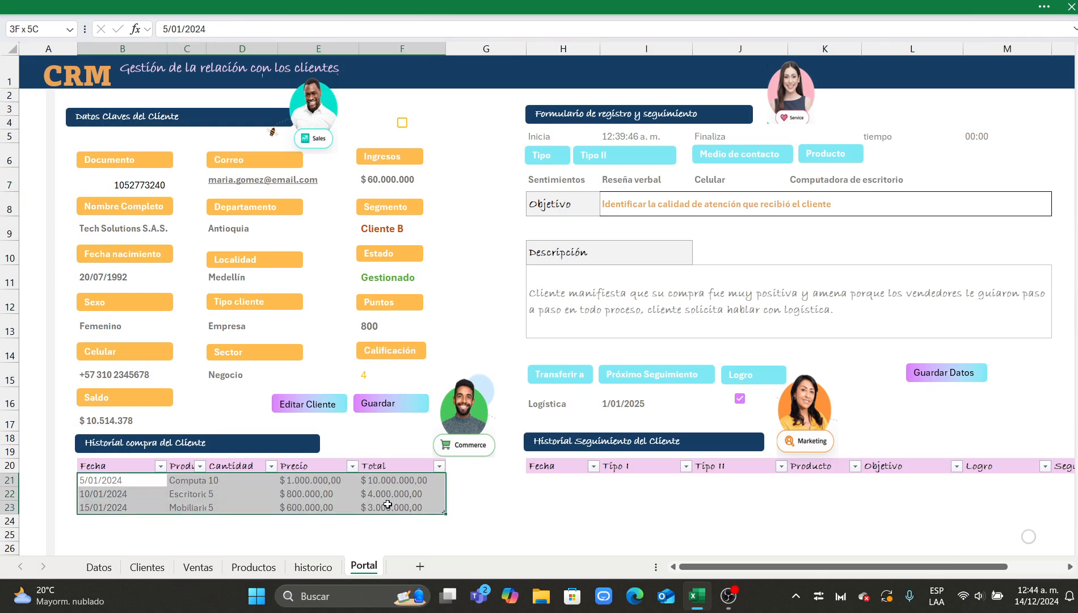
click(578, 508)
click(394, 232)
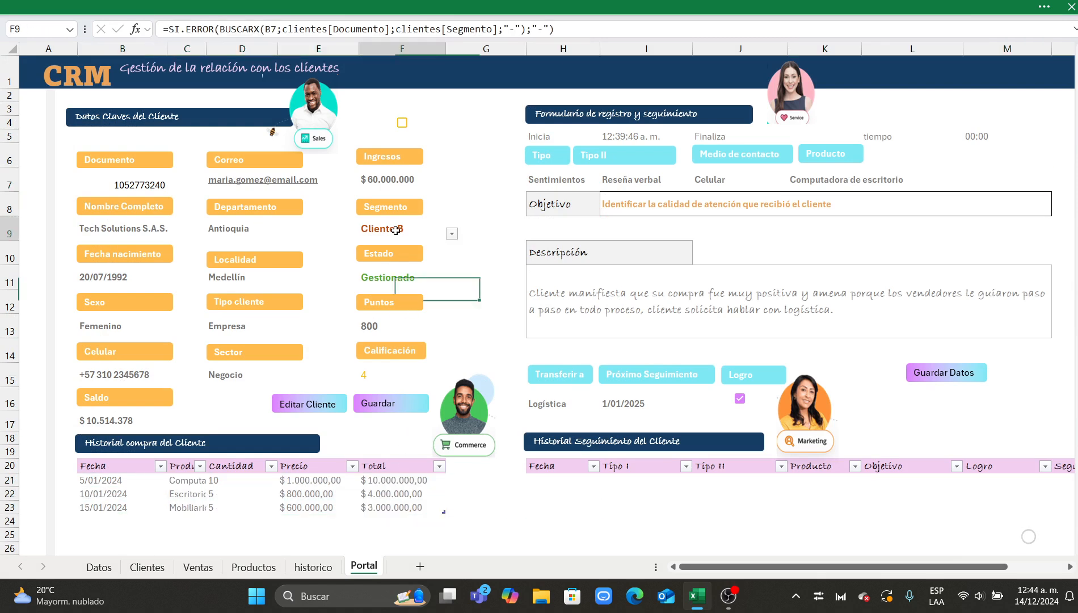
click(195, 499)
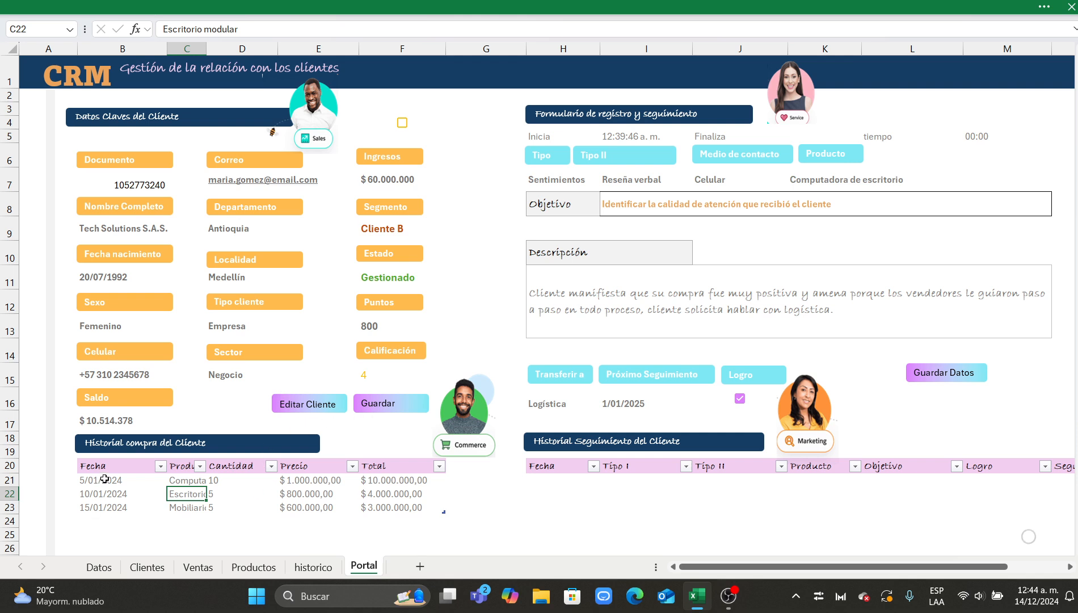
drag(104, 480, 443, 522)
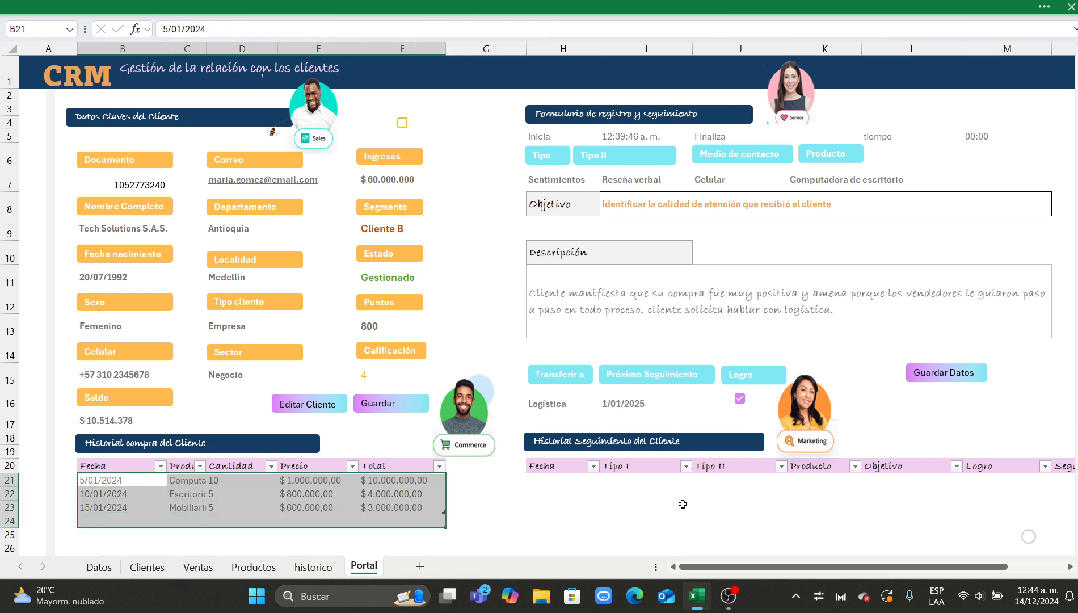
Re-enter the same client document number in the Portal's Documento field to refresh the client's follow-up history.
click(124, 186)
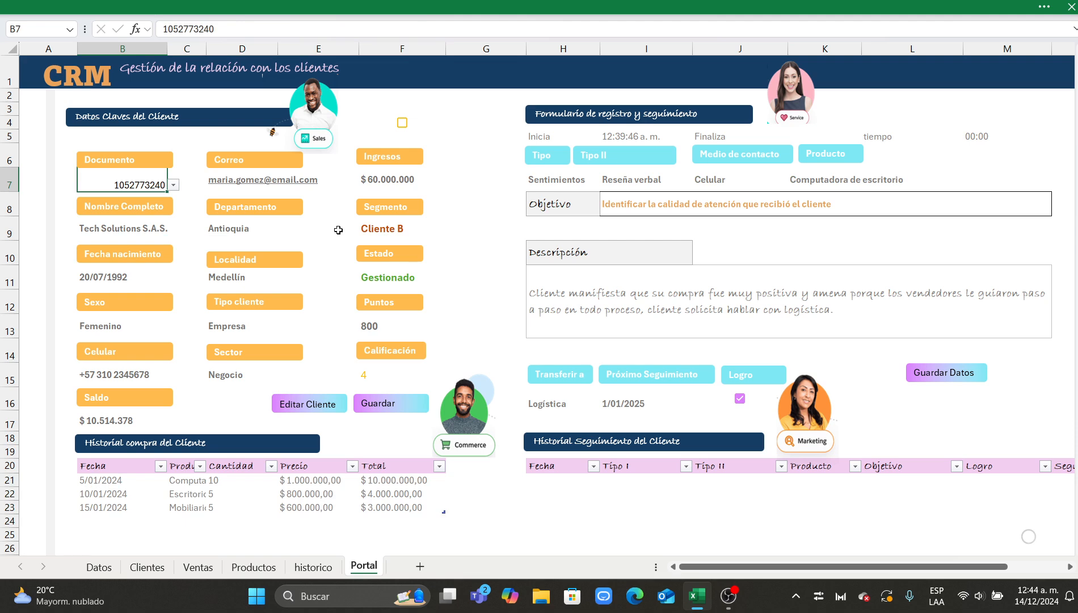
key(ctrl+c)
key(ctrl+v)
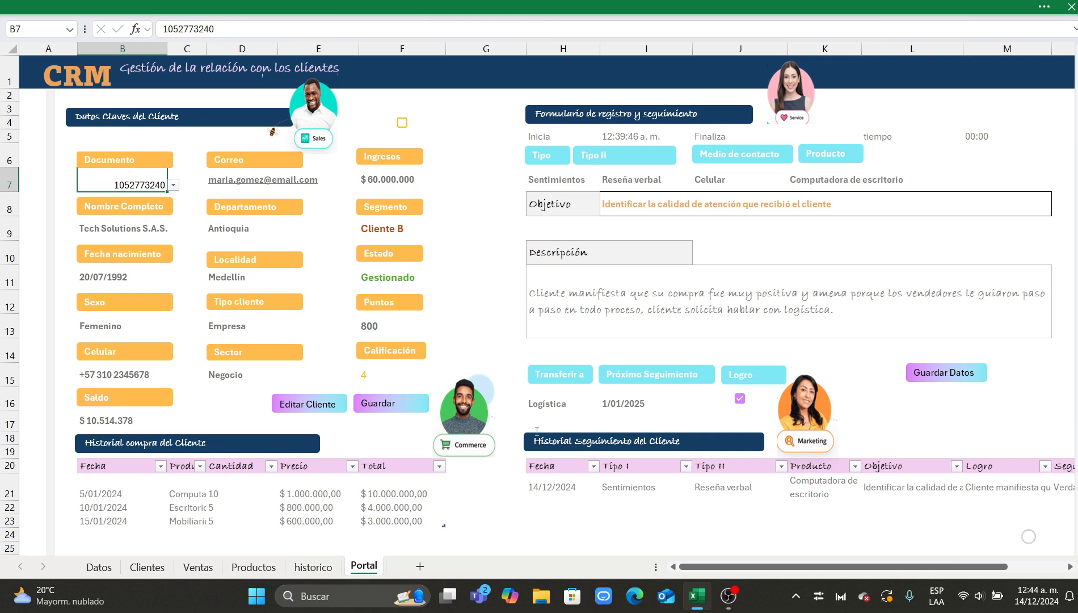
Review the client's follow-up record on the Portal sheet field by field, from Fecha through Seguimiento.
click(547, 484)
drag(850, 566, 905, 566)
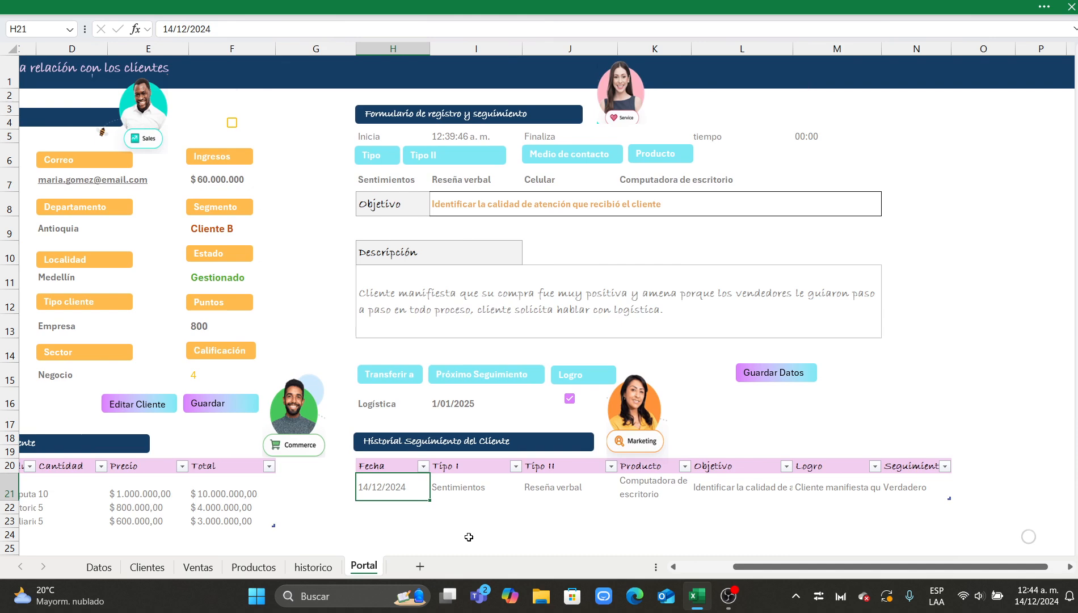
click(458, 484)
click(497, 522)
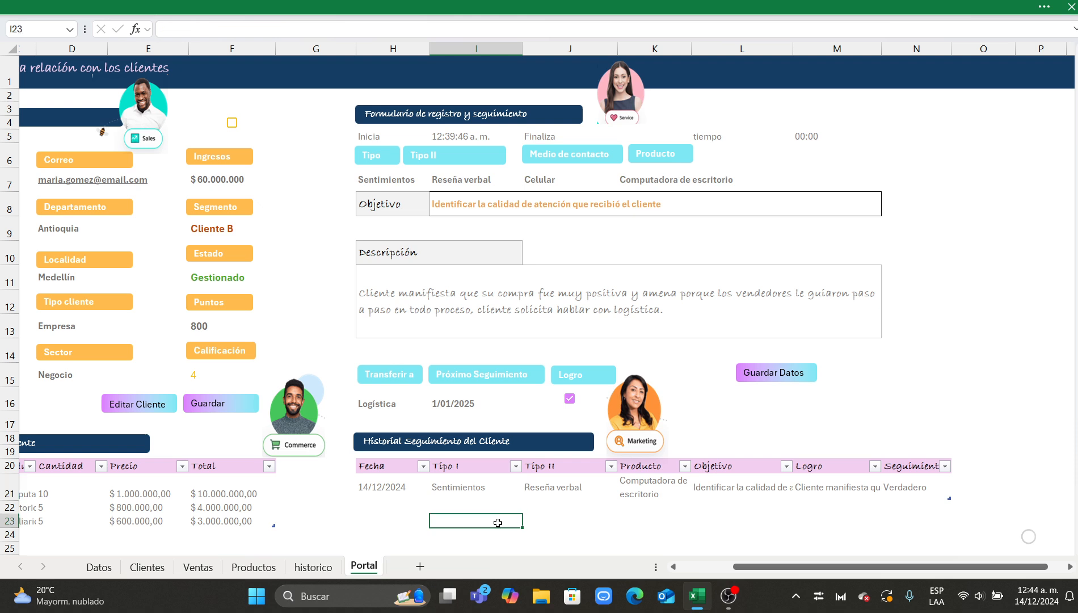
click(562, 491)
click(586, 535)
click(649, 496)
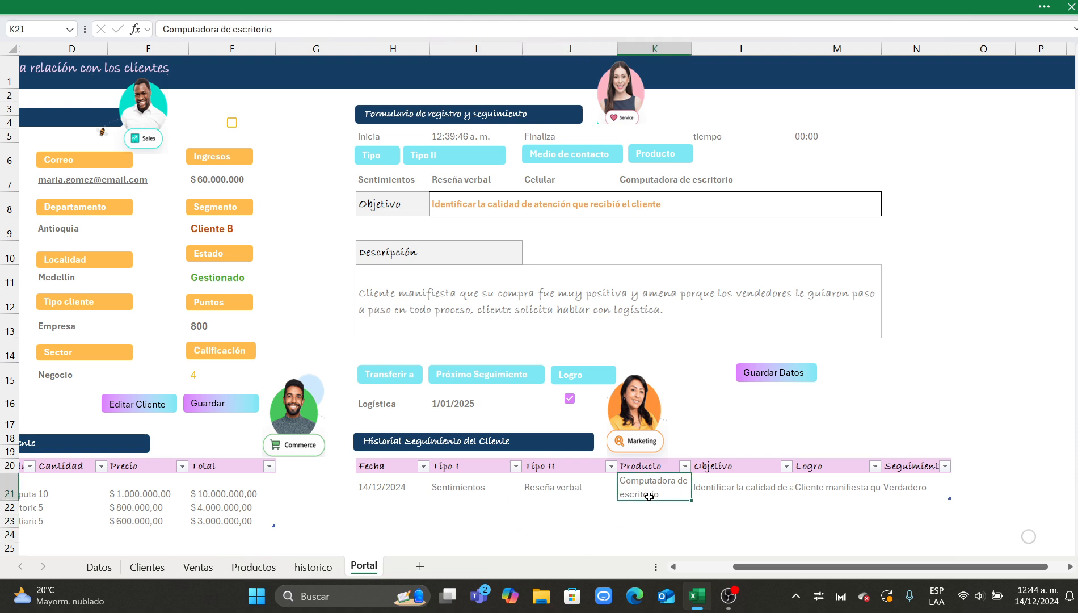
click(739, 489)
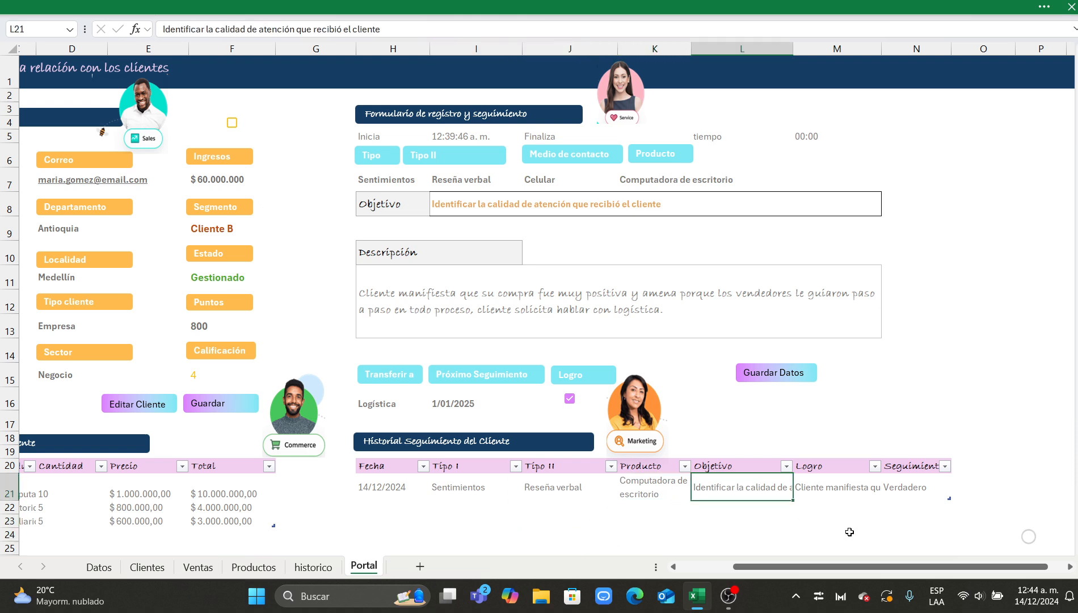
click(865, 496)
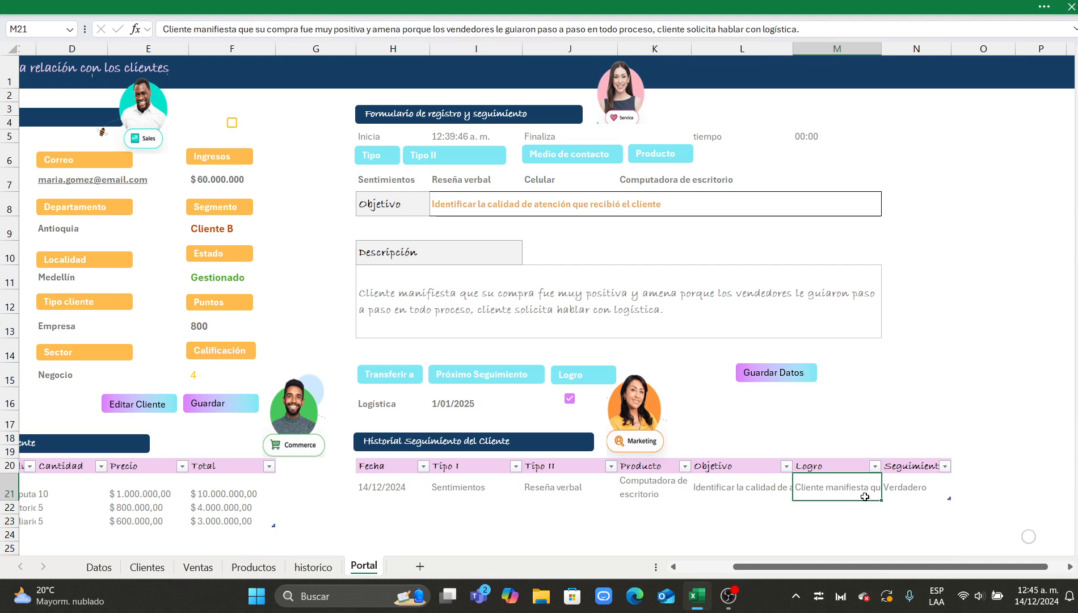
click(915, 487)
click(819, 483)
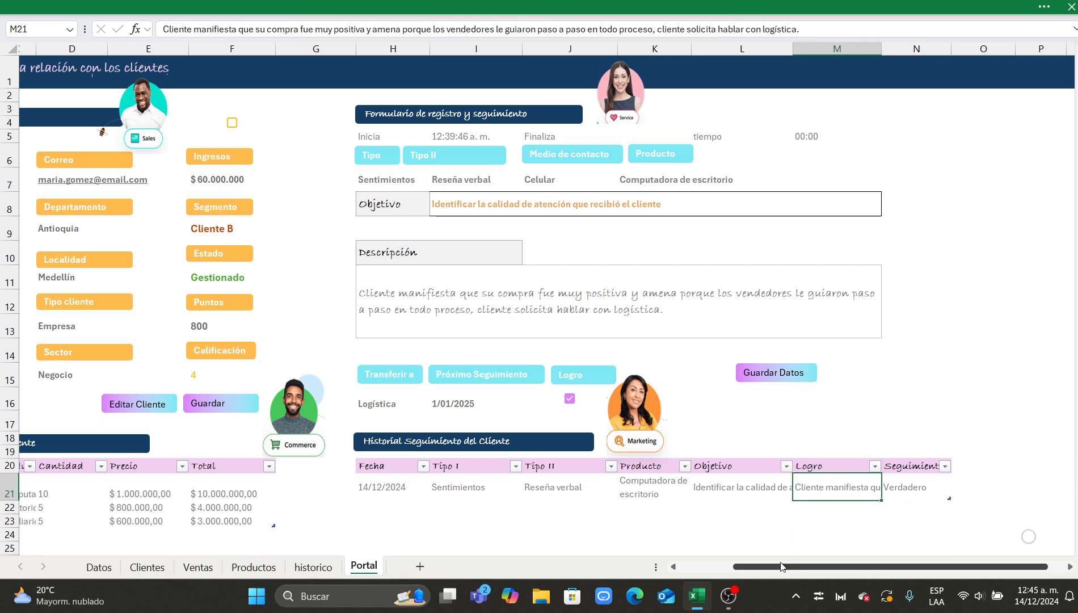
click(1044, 7)
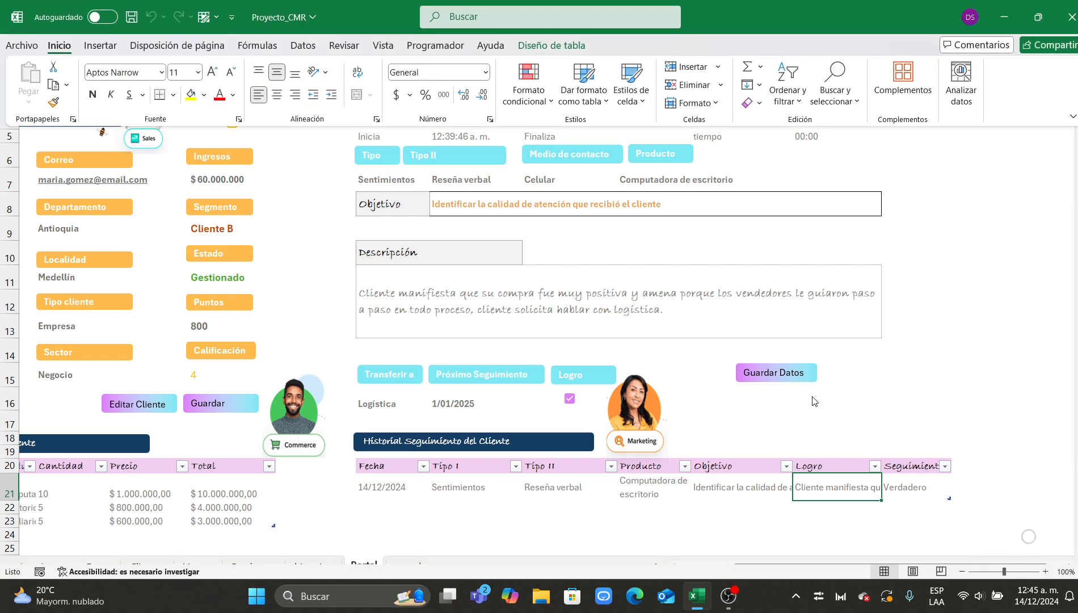
click(548, 488)
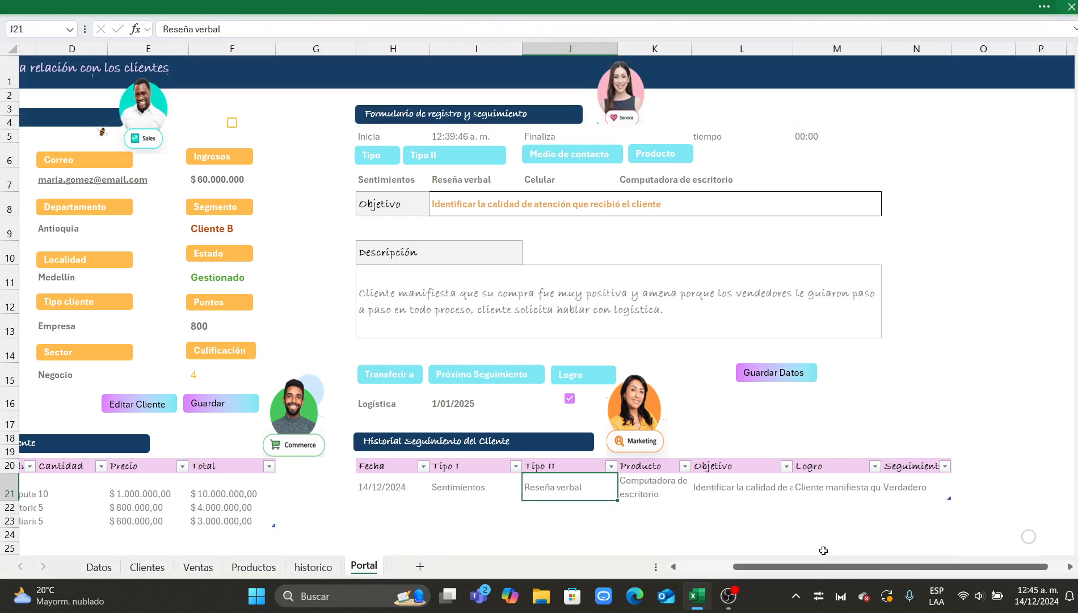
drag(798, 572, 743, 570)
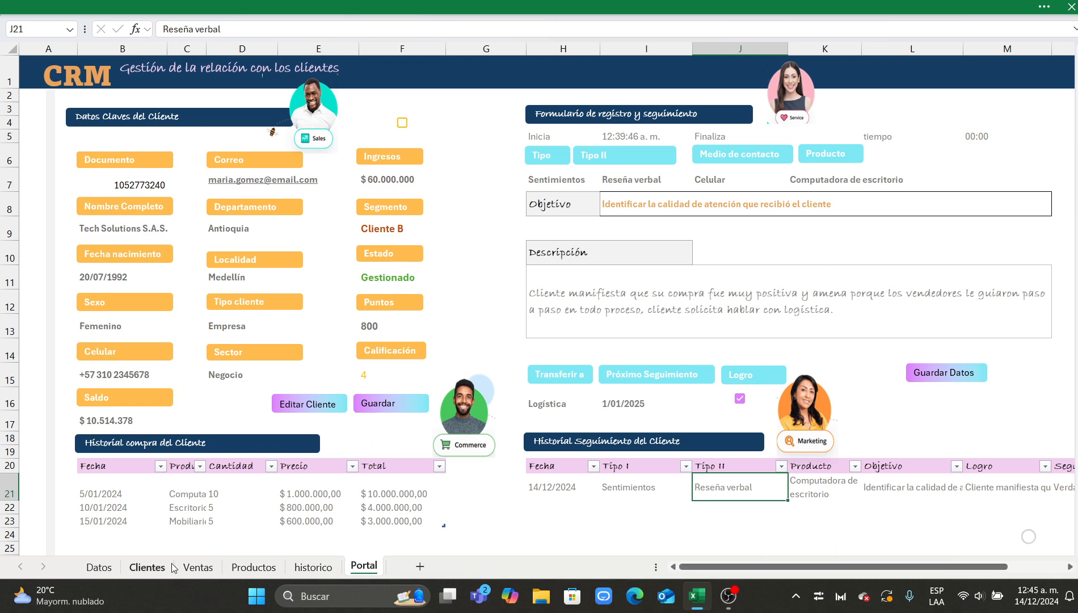
Examine the client database on the Clientes sheet, including the Calificación, star-rating Estado, Emoción and Saldo cuenta columns.
click(196, 567)
click(161, 567)
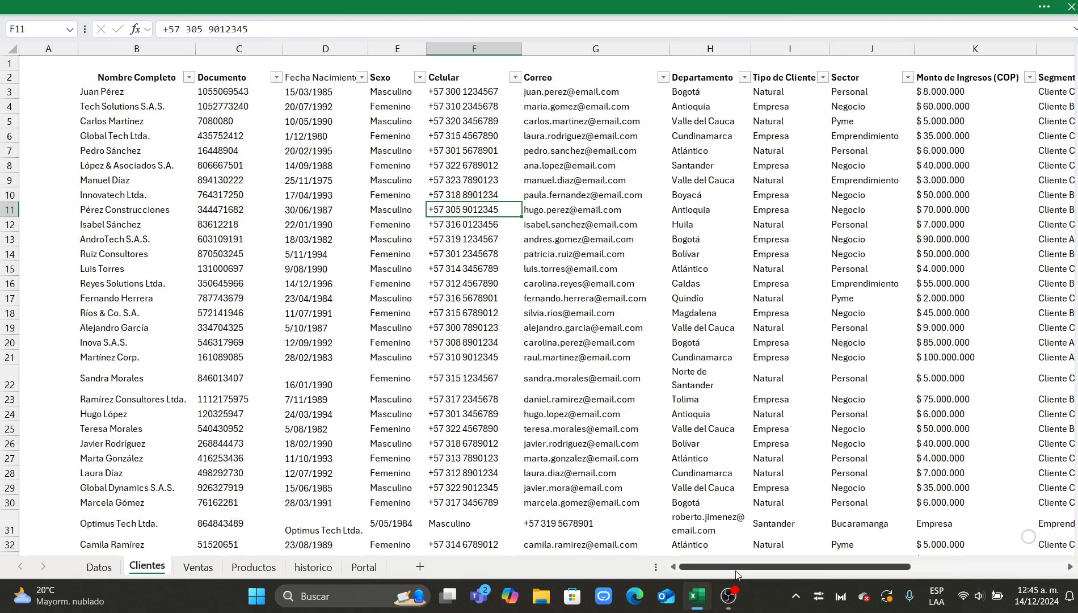
drag(741, 566, 930, 569)
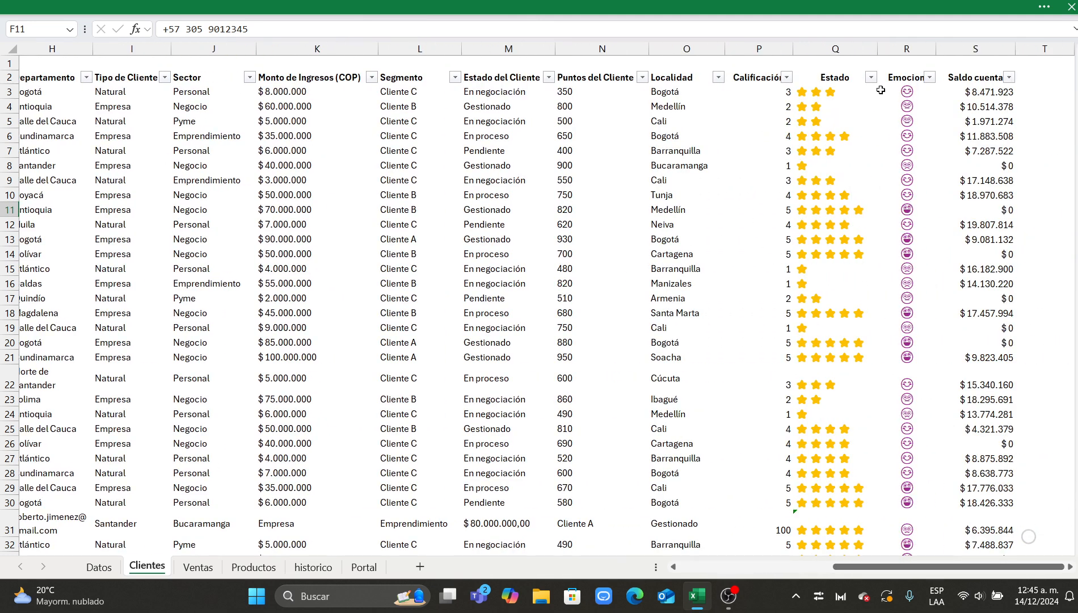
click(880, 90)
click(742, 125)
click(849, 105)
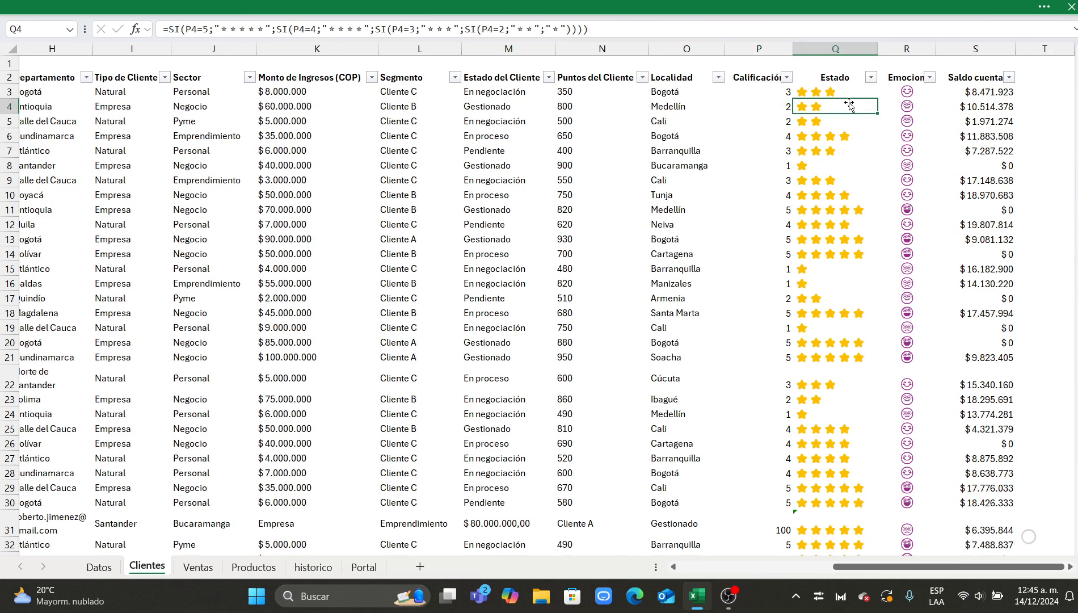
drag(953, 106, 976, 254)
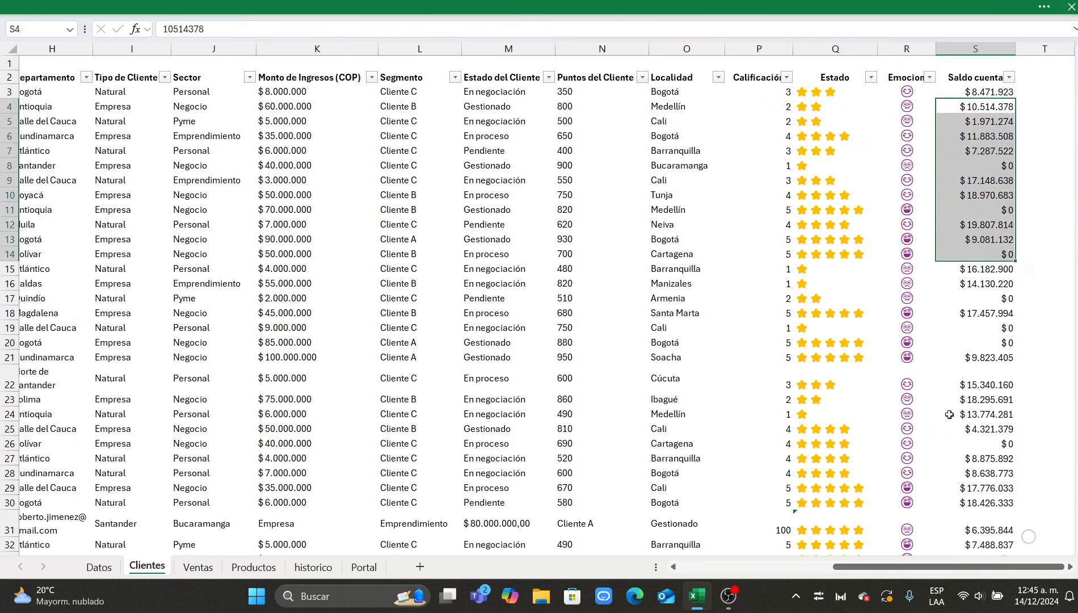
click(976, 381)
drag(893, 566, 742, 555)
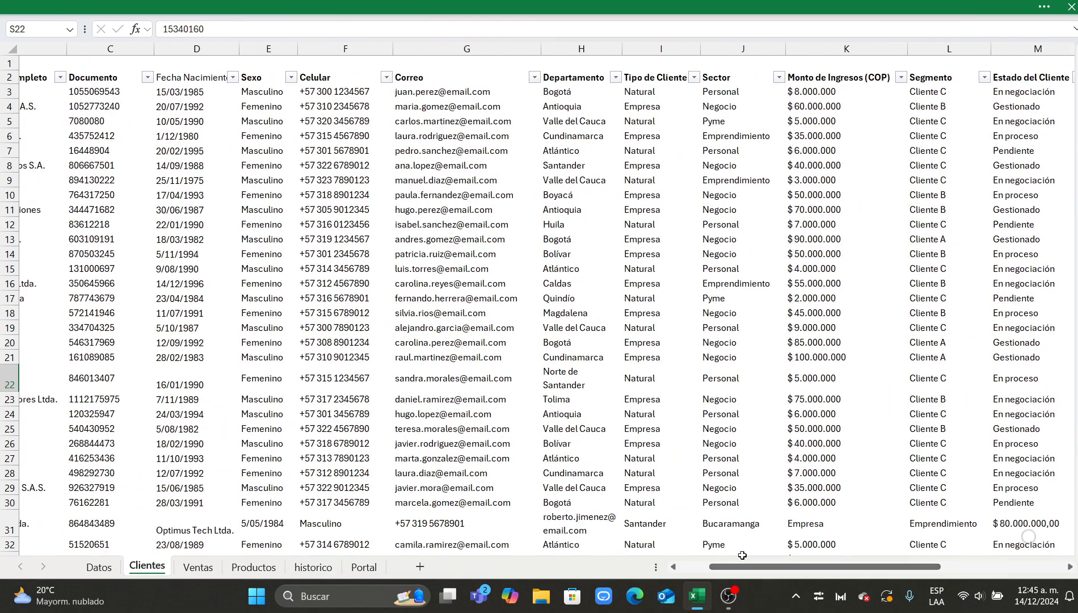
Examine the option lists on the Datos sheet, including Marketing, Nuevos clientes, Medio de contacto, Areas and Departamento.
click(98, 566)
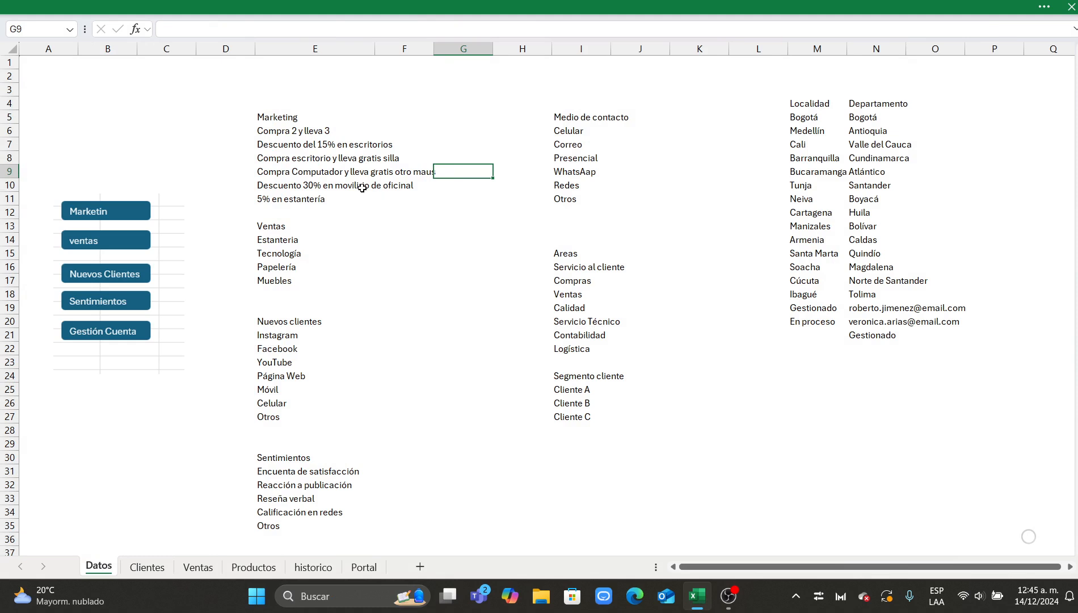
drag(275, 116, 284, 198)
drag(279, 335, 336, 408)
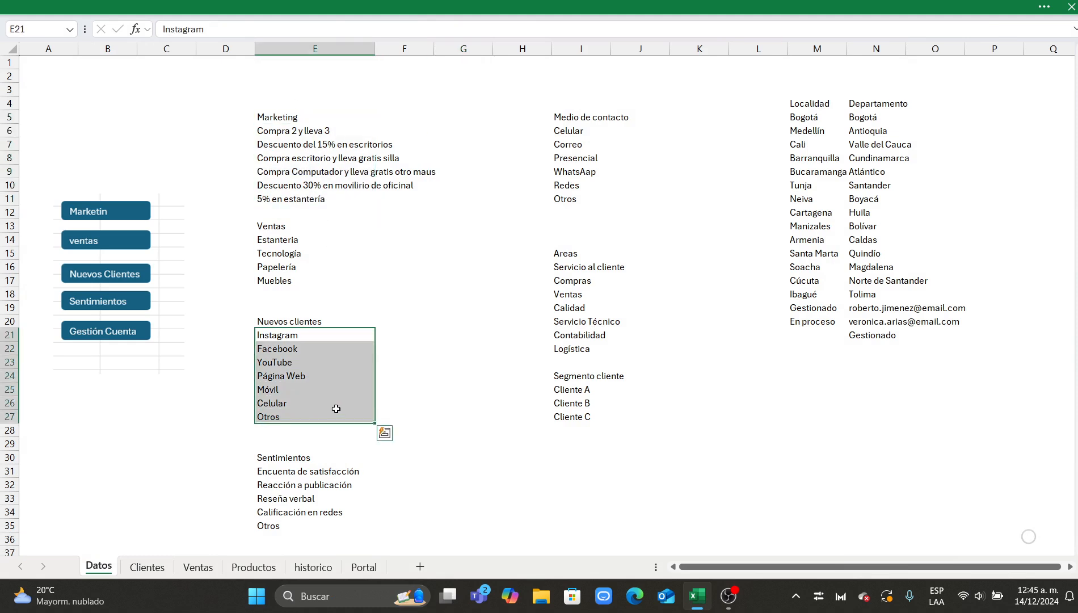
scroll(336, 409, down, 2)
drag(583, 118, 621, 269)
scroll(621, 269, up, 2)
click(876, 144)
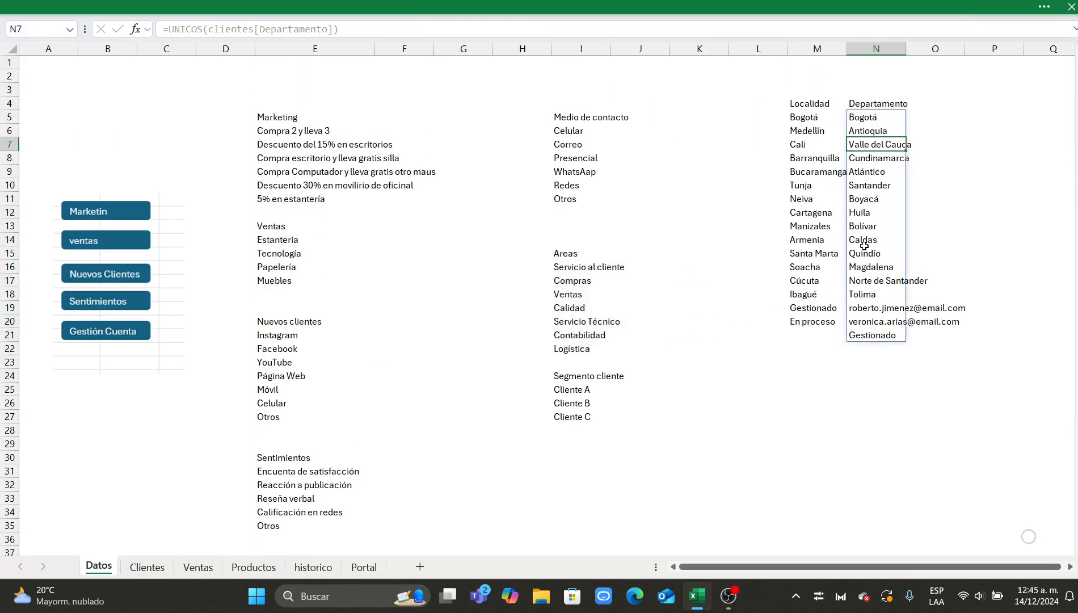
Check the Localidad list on the Datos sheet, and return to the Portal sheet to inspect the Departamento and Descripción fields.
click(817, 158)
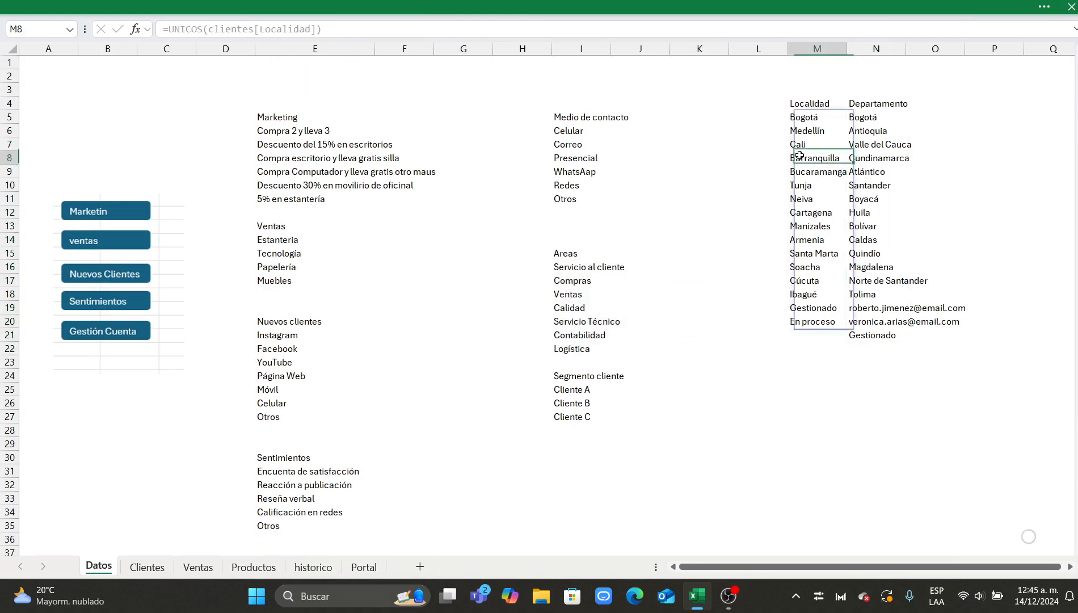
click(313, 567)
click(363, 567)
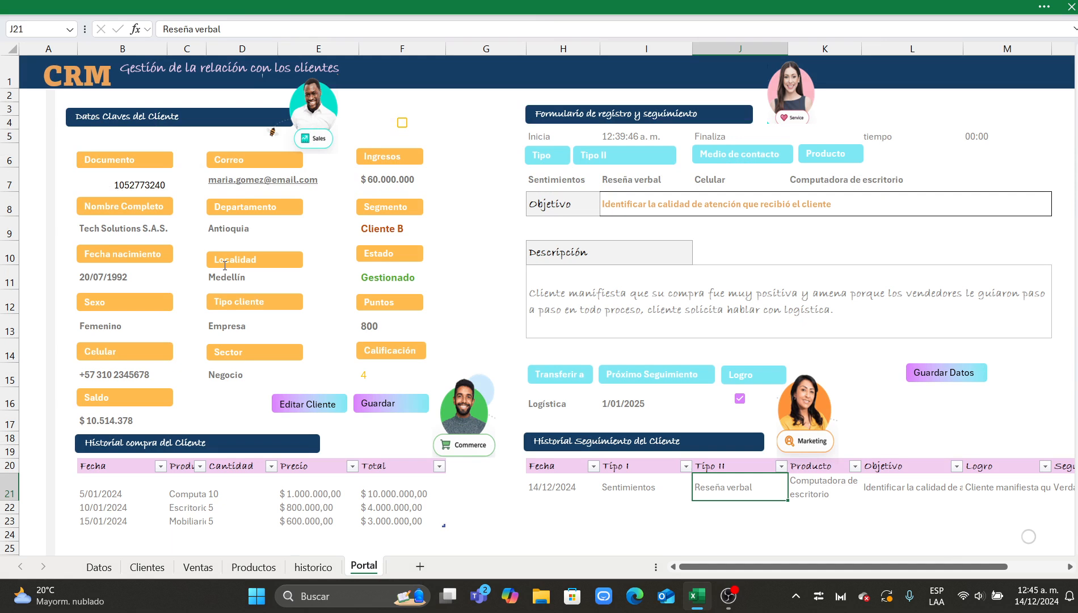
click(227, 233)
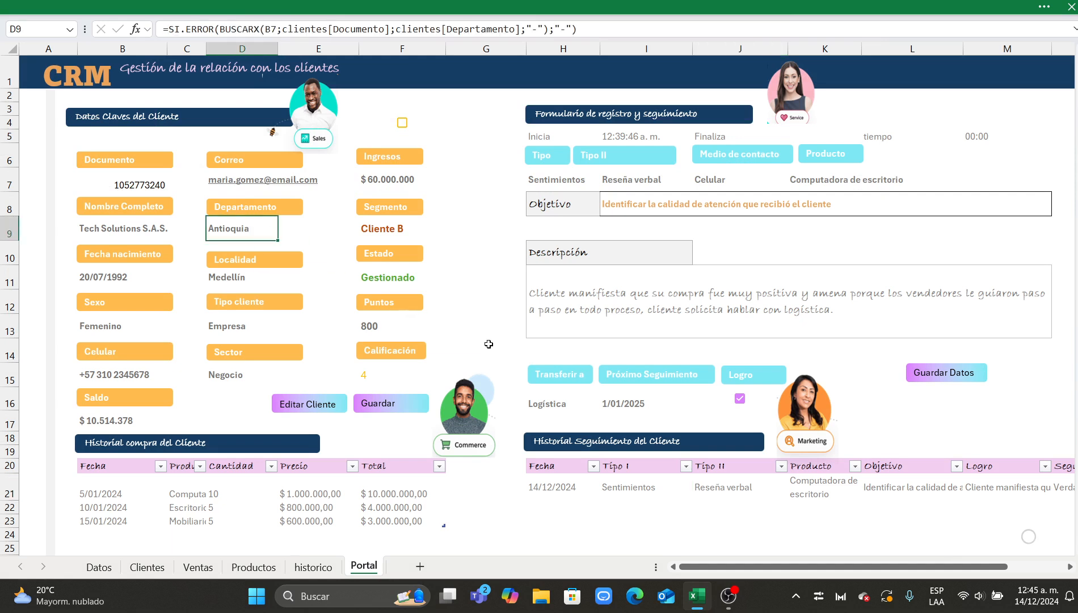
click(737, 314)
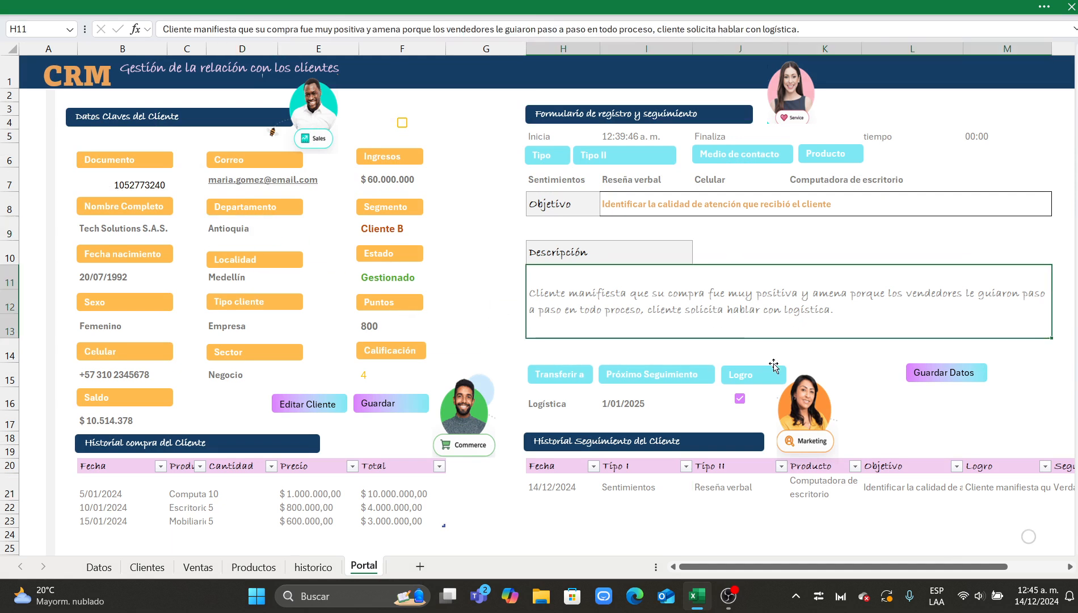
click(493, 271)
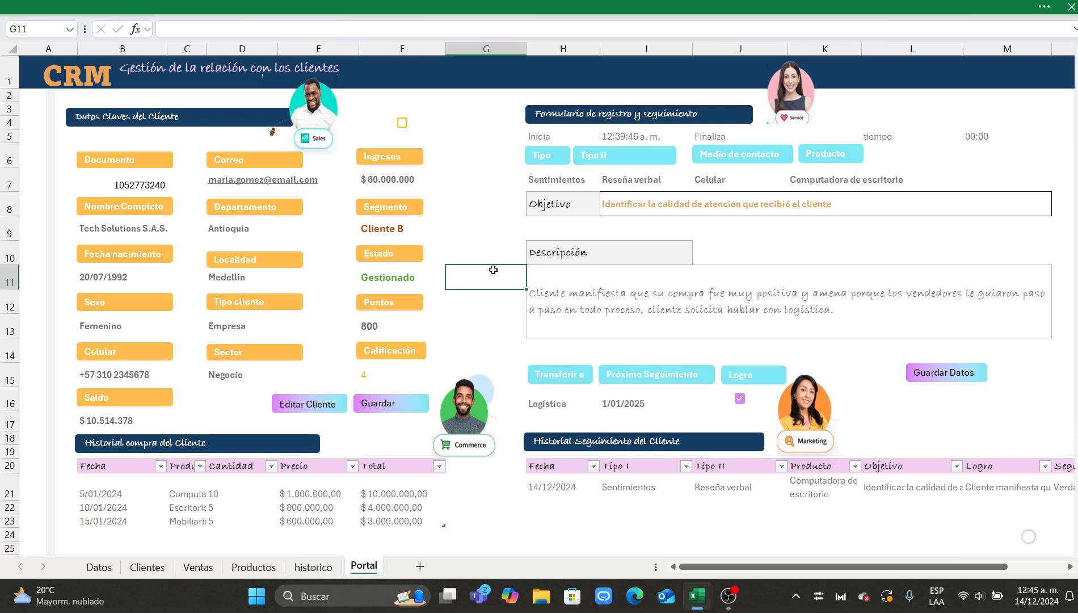
click(482, 173)
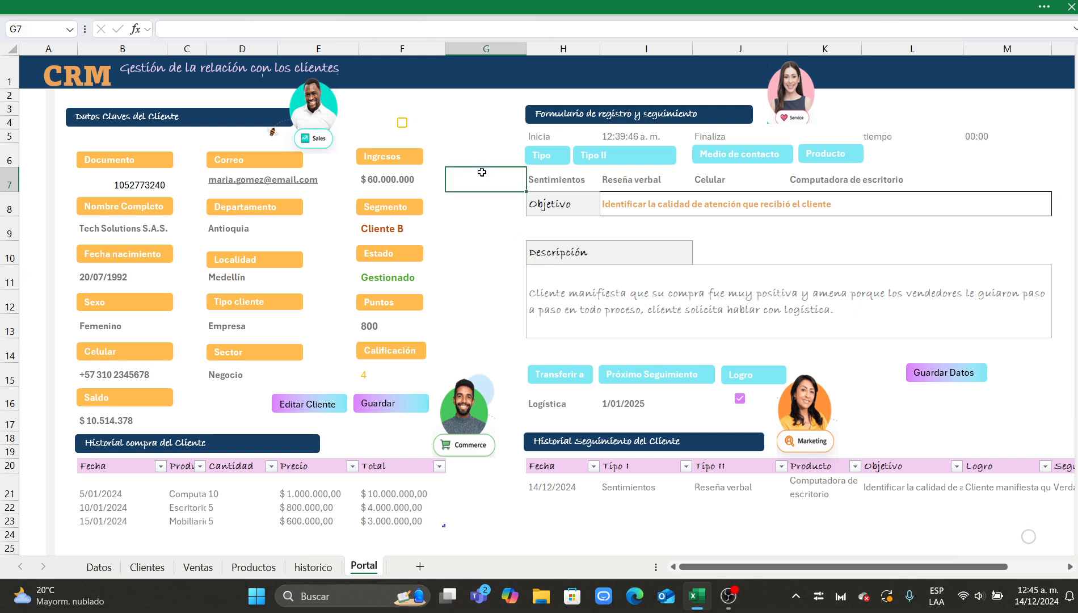
click(468, 302)
click(487, 508)
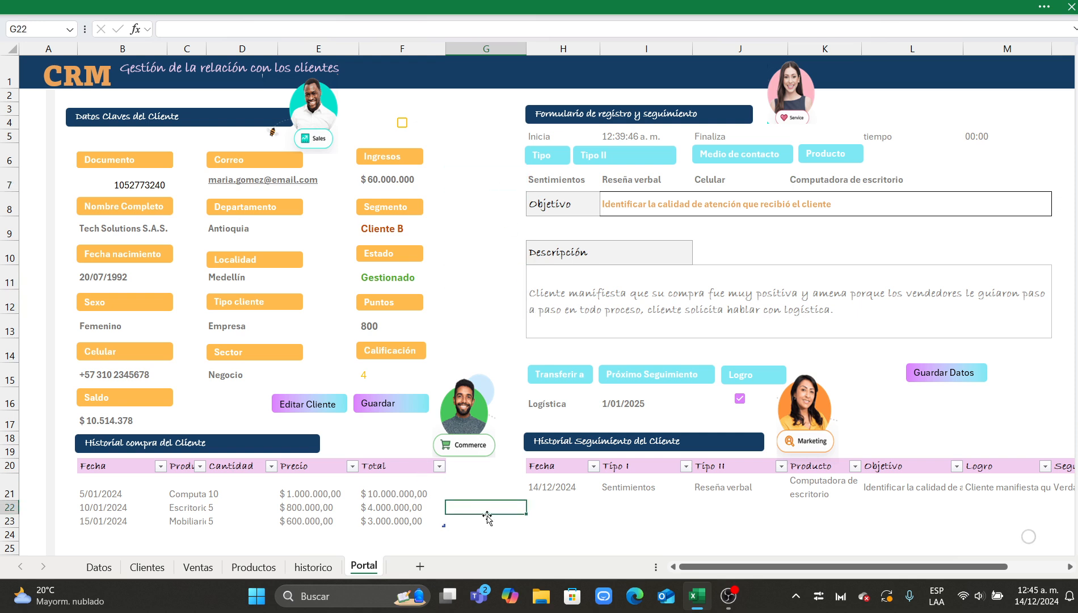
click(696, 525)
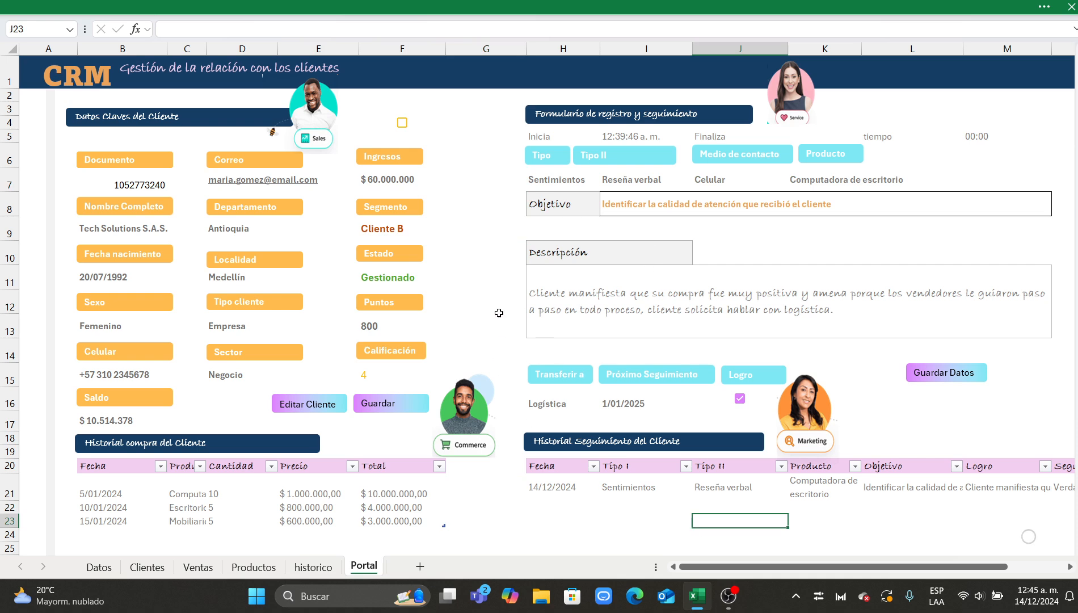
click(478, 262)
click(480, 183)
click(483, 138)
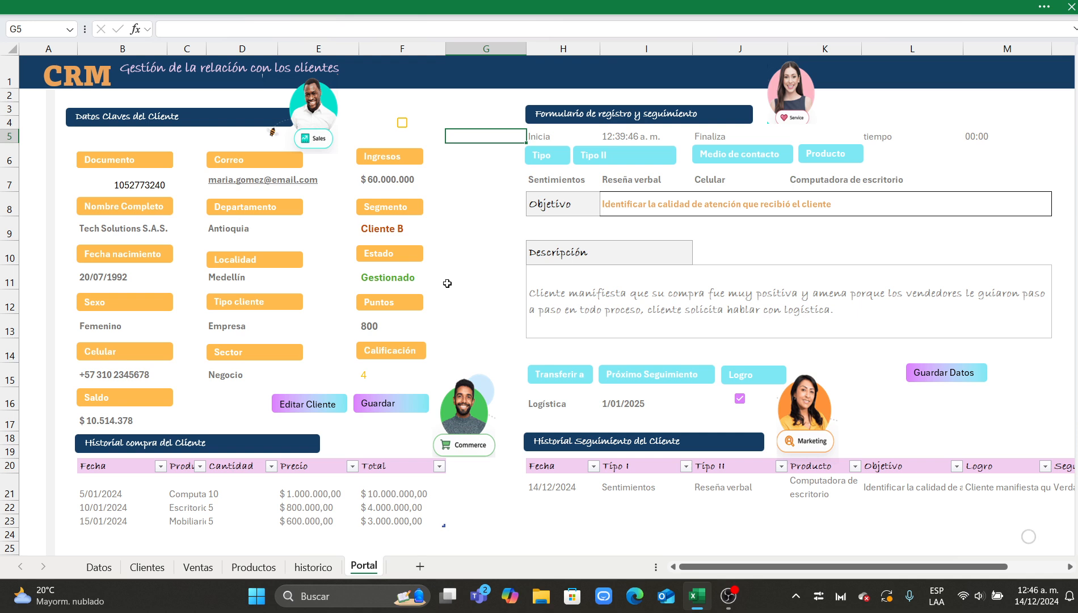
click(451, 310)
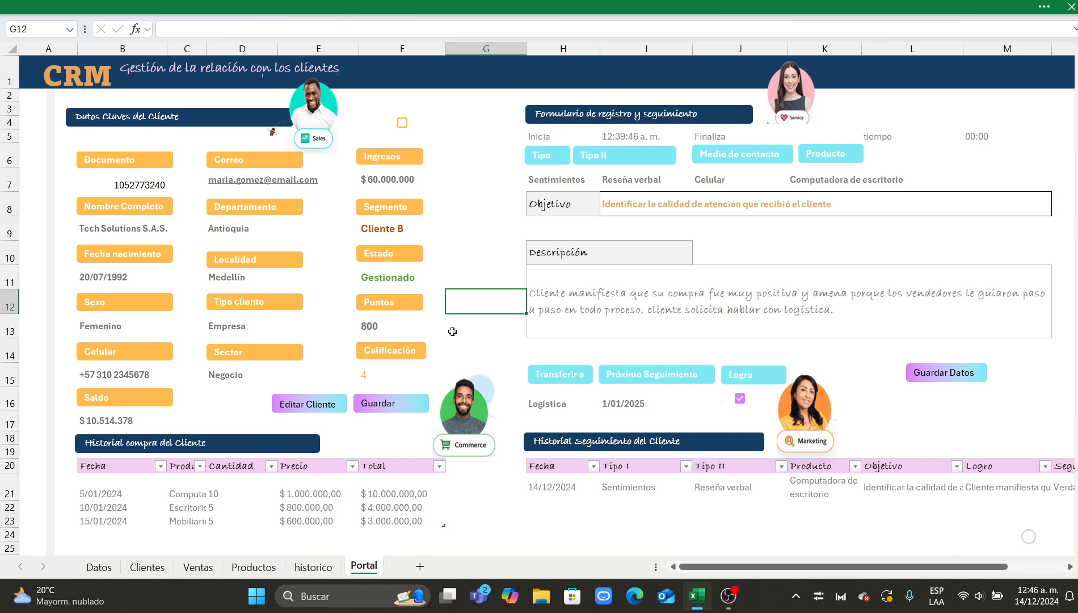
Set Tipo to Ventas in the follow-up form, and check the client's purchase and follow-up histories.
click(571, 179)
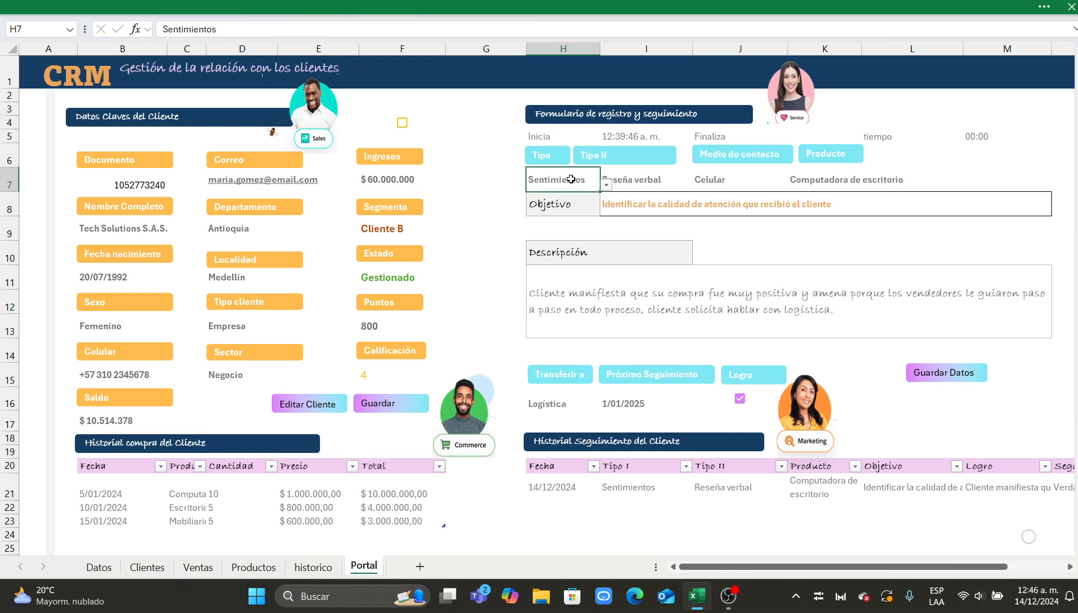
click(605, 185)
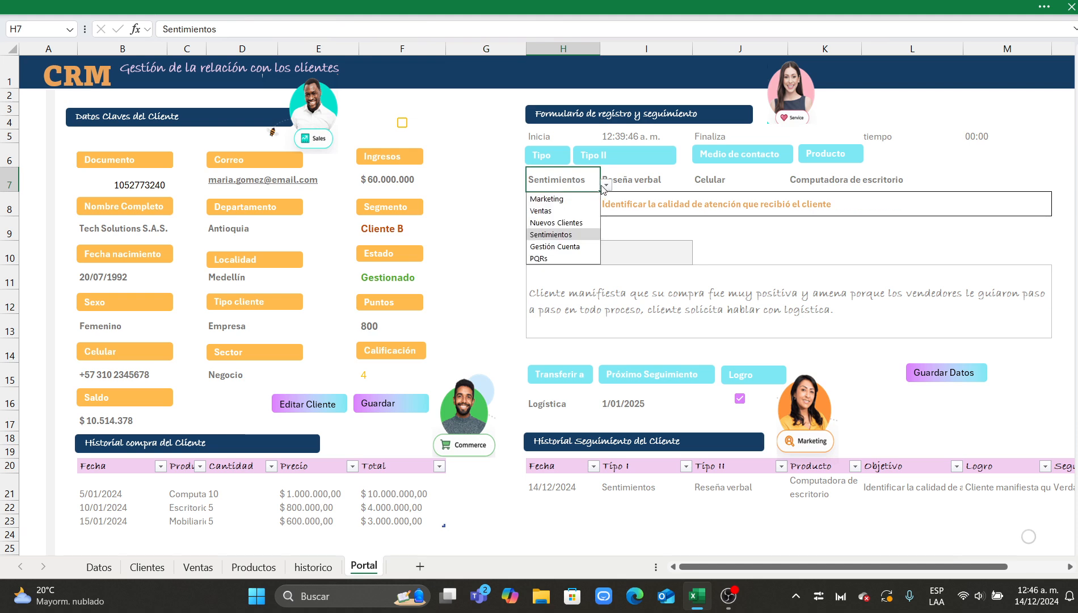
click(561, 211)
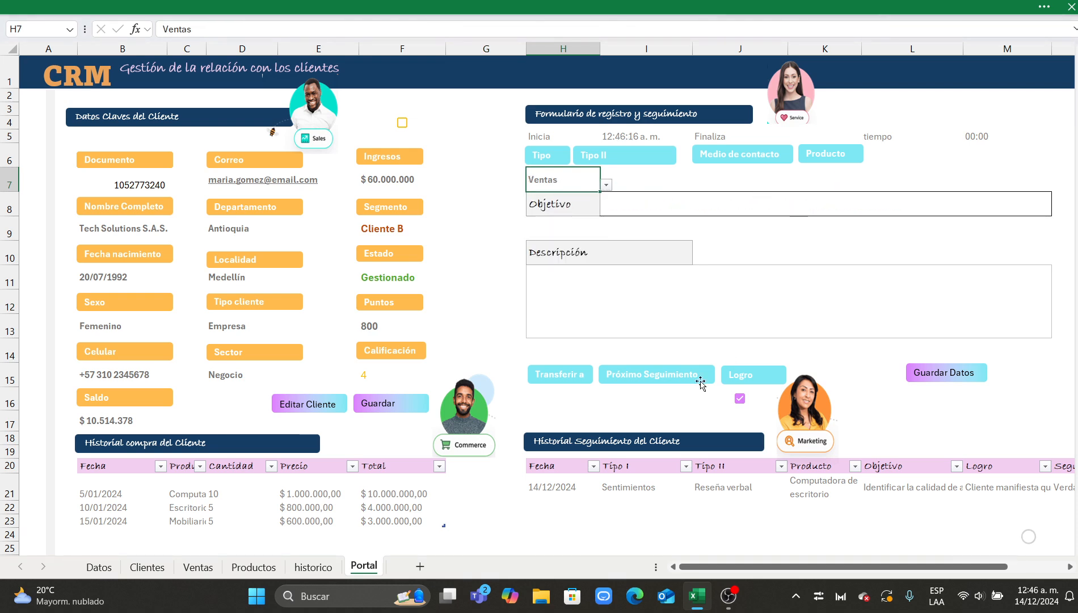
click(323, 495)
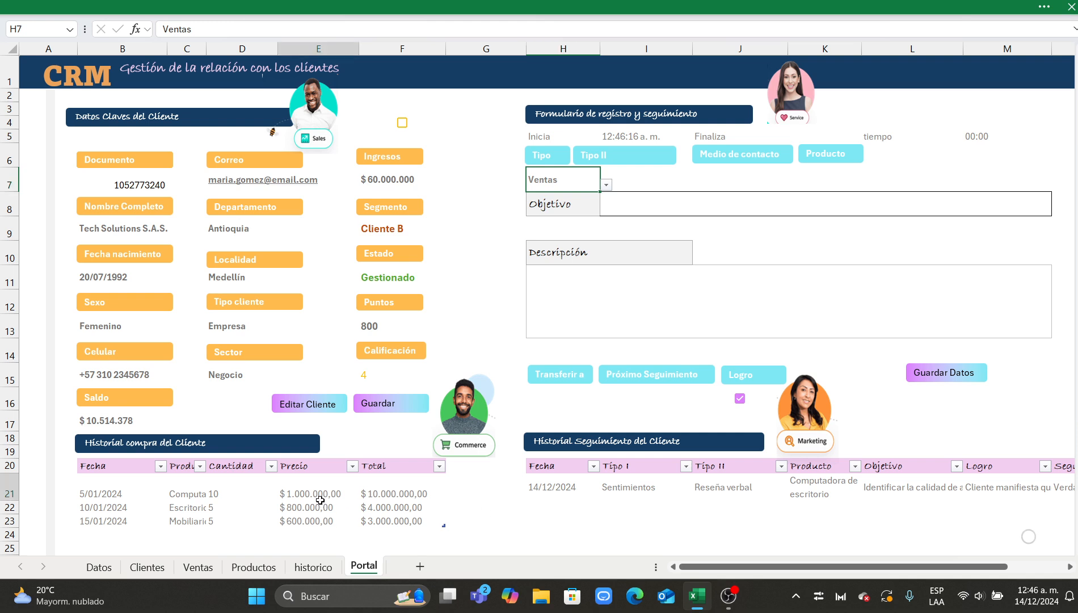
click(553, 492)
Load three other clients in turn through the Portal's Documento field, ending with the one from Cali, and check their follow-up history.
click(152, 185)
click(173, 185)
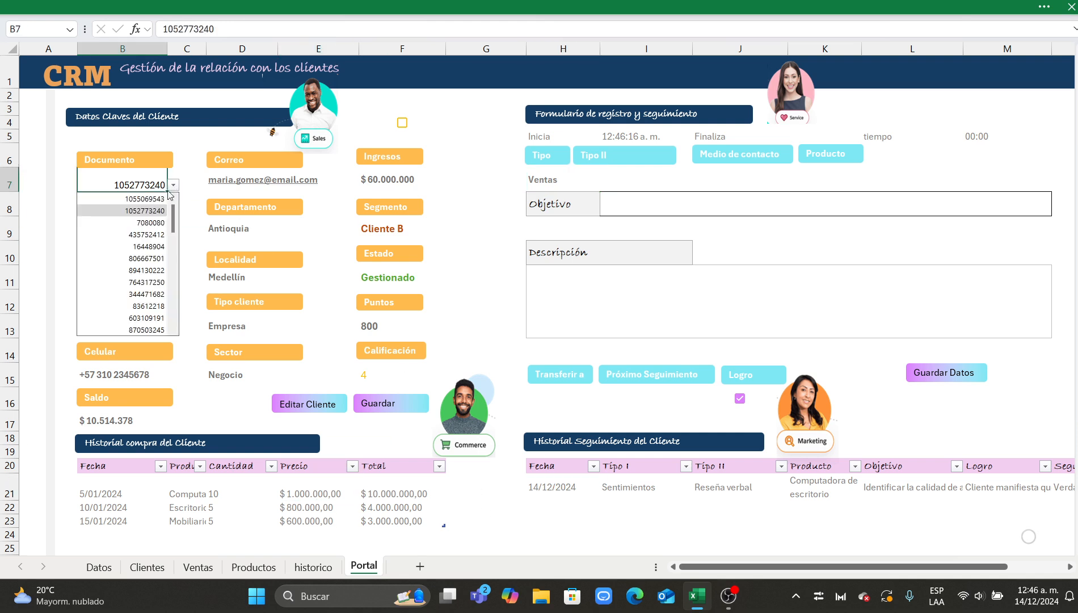
click(130, 248)
click(173, 185)
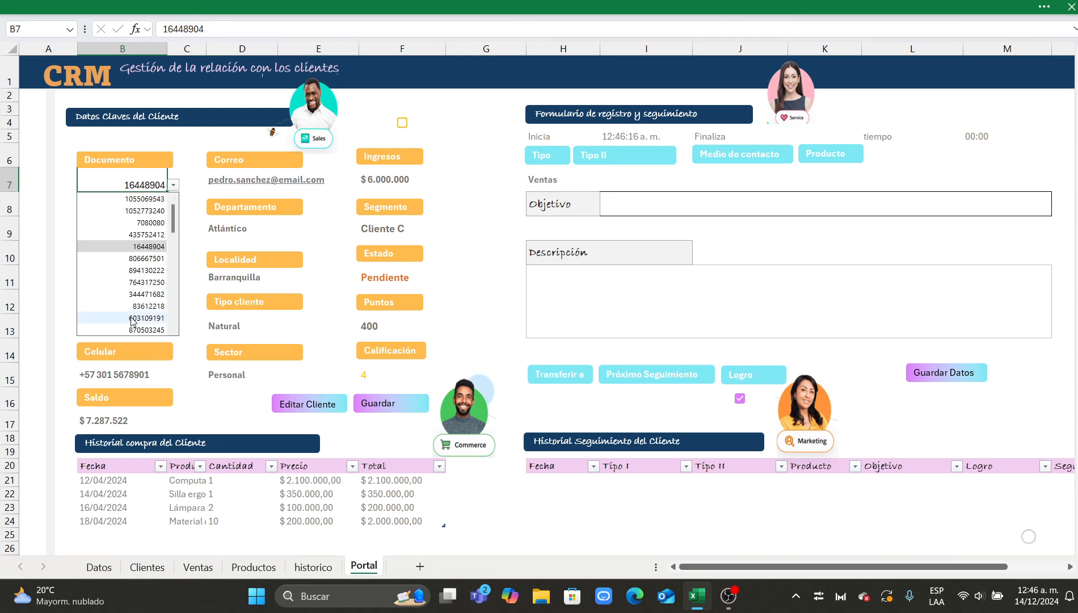
click(153, 320)
click(173, 185)
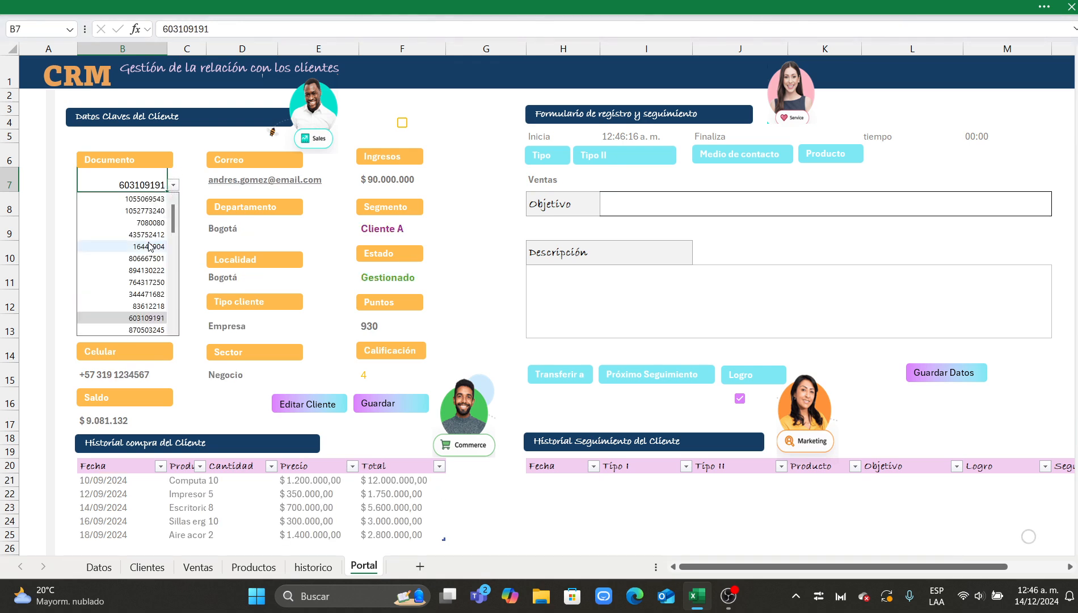
click(148, 287)
drag(581, 491, 769, 521)
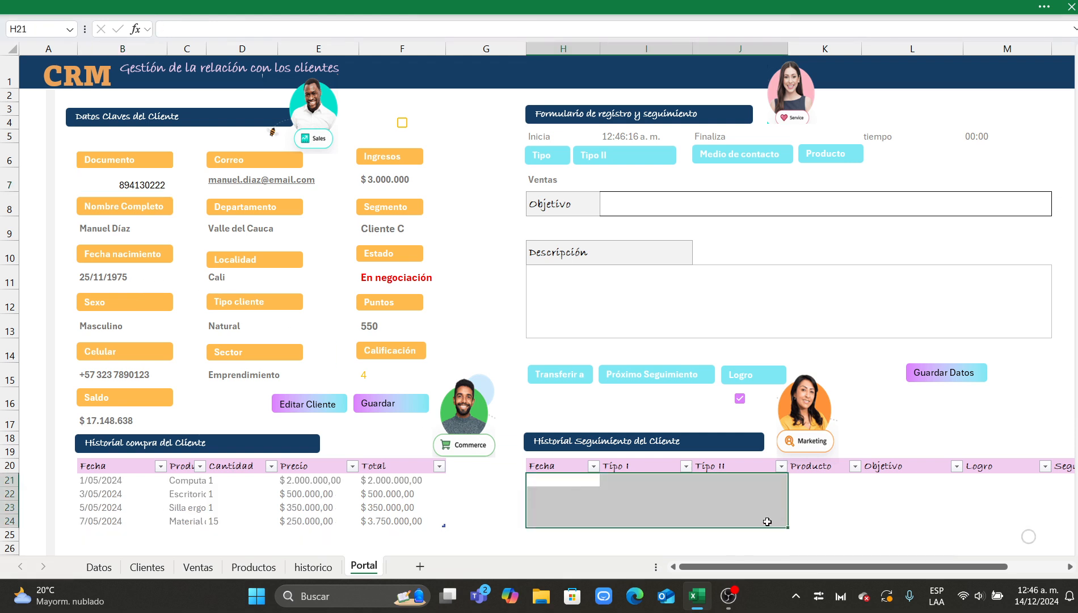
Examine the Tipo II options offered for the Ventas type in the follow-up form.
click(693, 290)
click(549, 173)
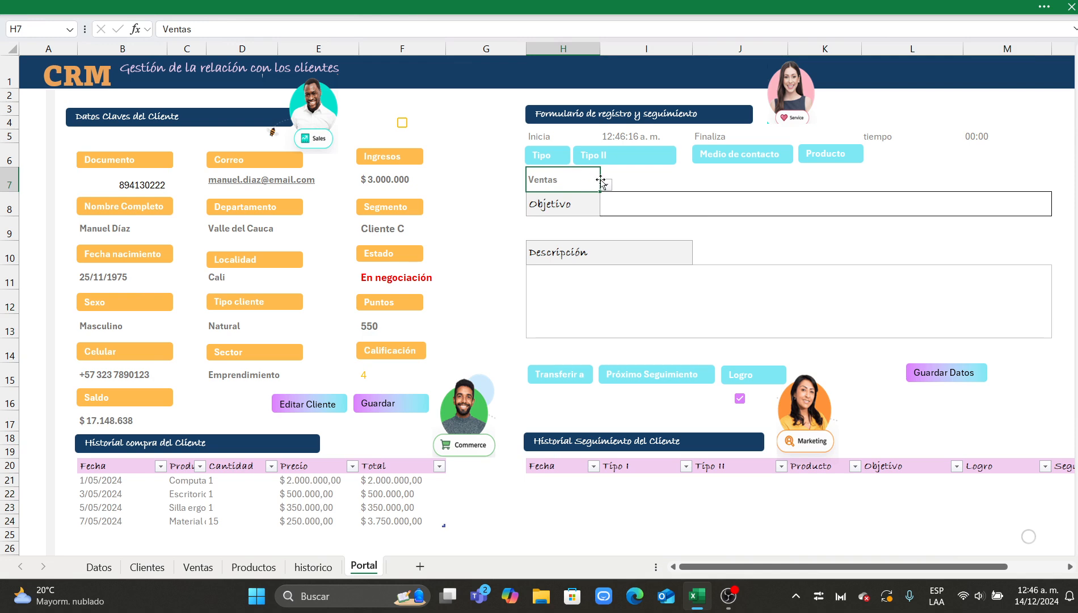
click(641, 180)
click(699, 187)
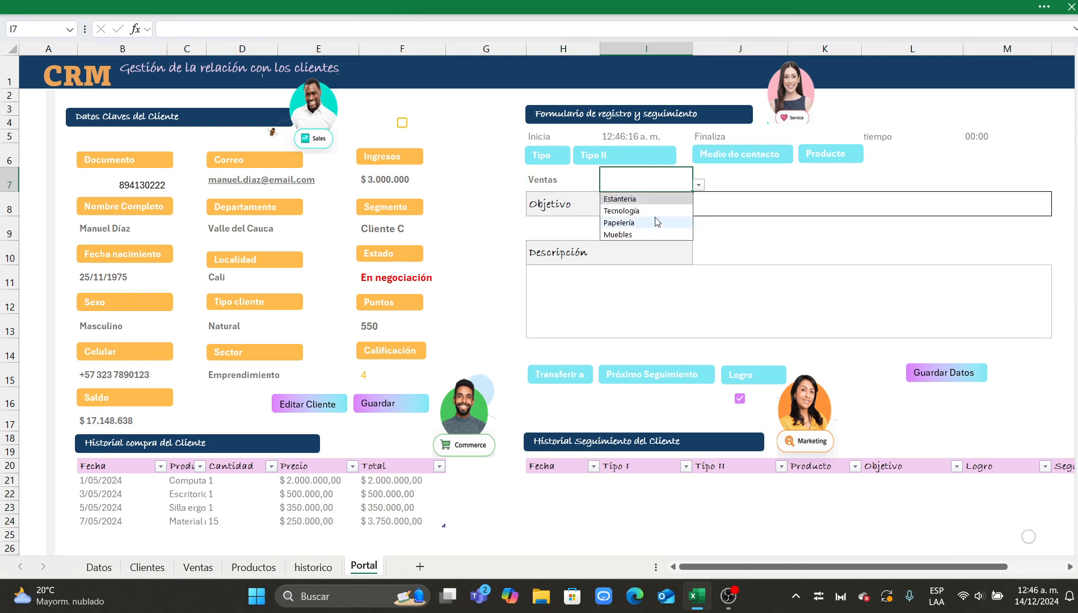
Change Tipo to Gestión Cuenta and list its dependent Tipo II options.
click(589, 177)
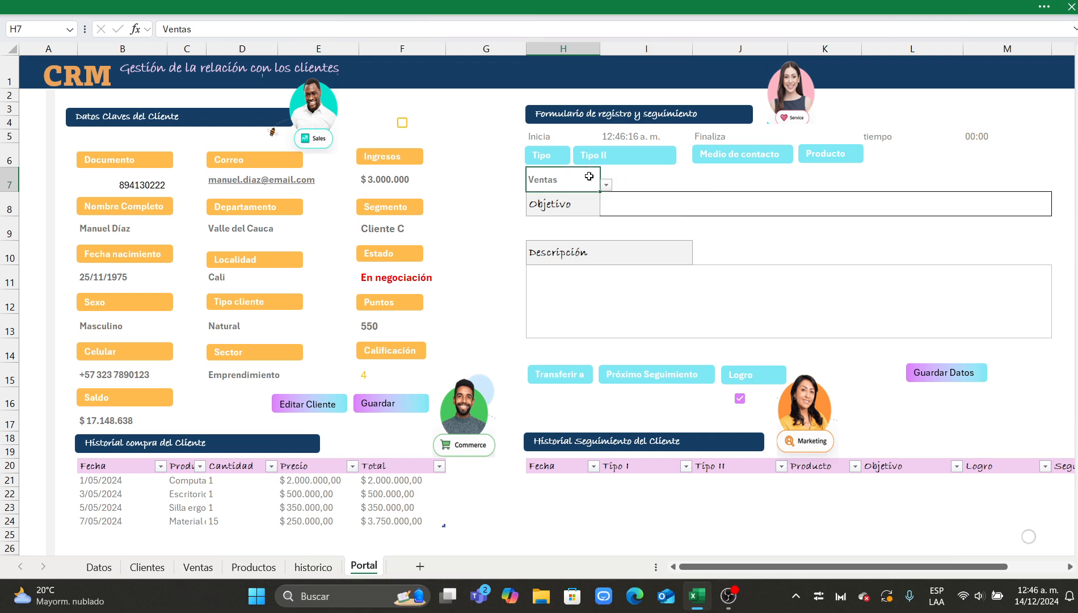
click(606, 185)
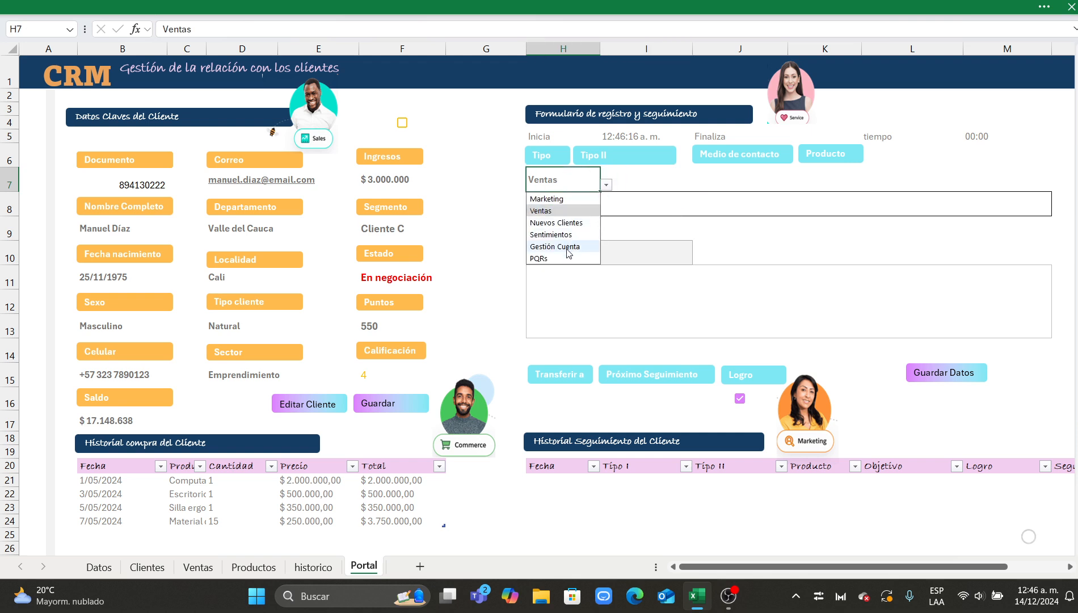
click(564, 222)
click(657, 180)
click(699, 185)
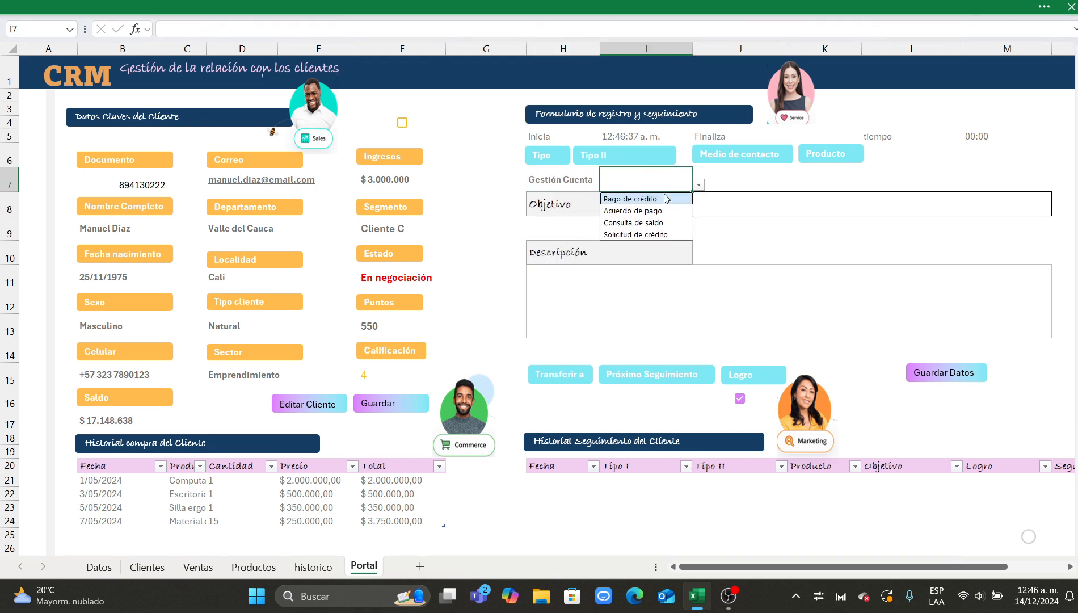
Change Tipo to PQRs and list its dependent Tipo II options.
click(584, 181)
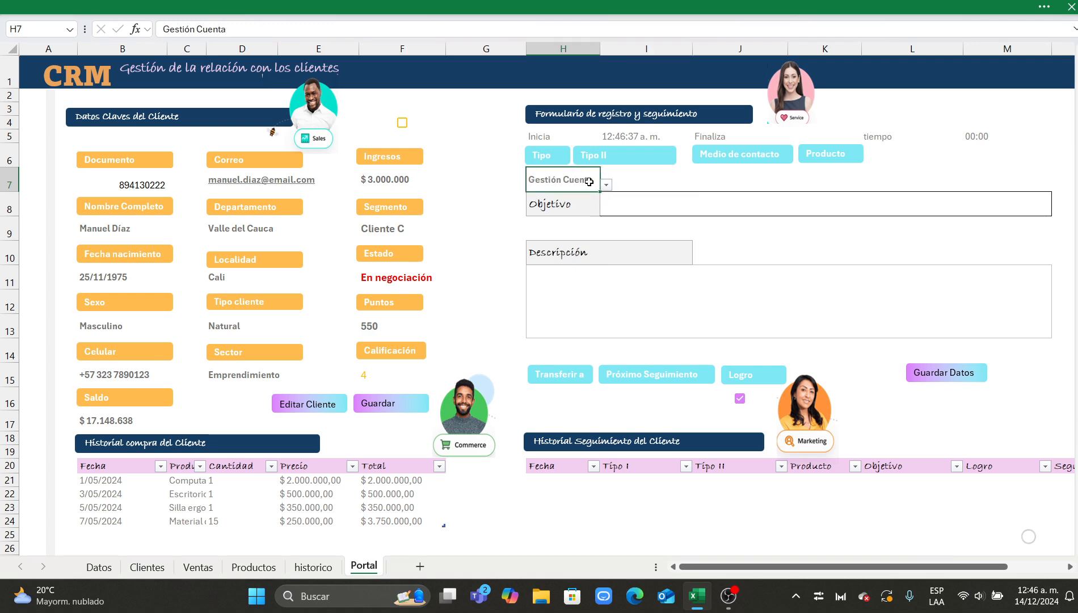
click(606, 185)
click(584, 263)
click(645, 178)
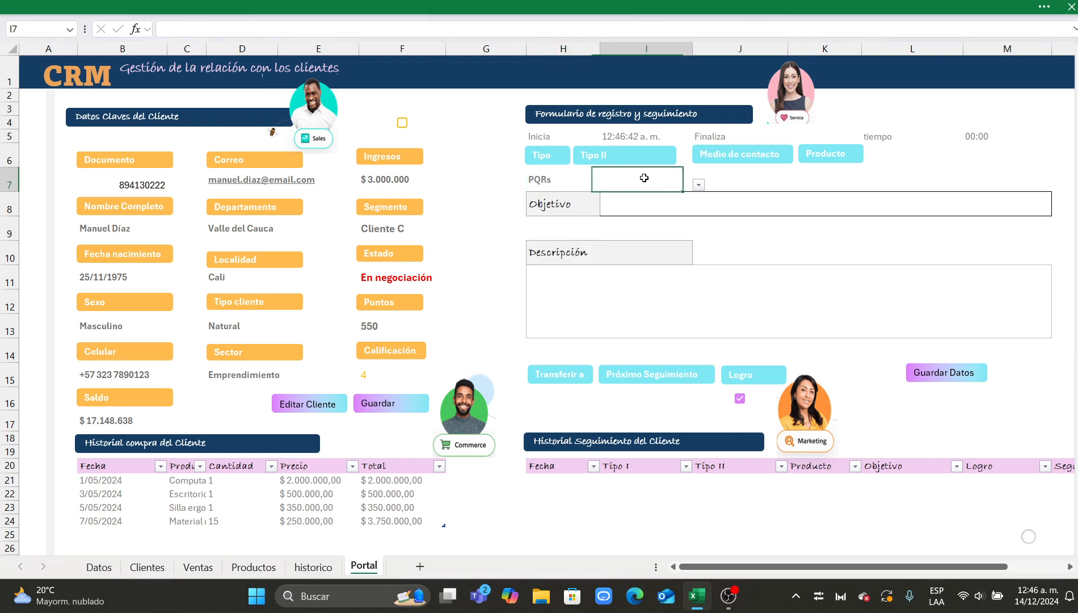
click(698, 185)
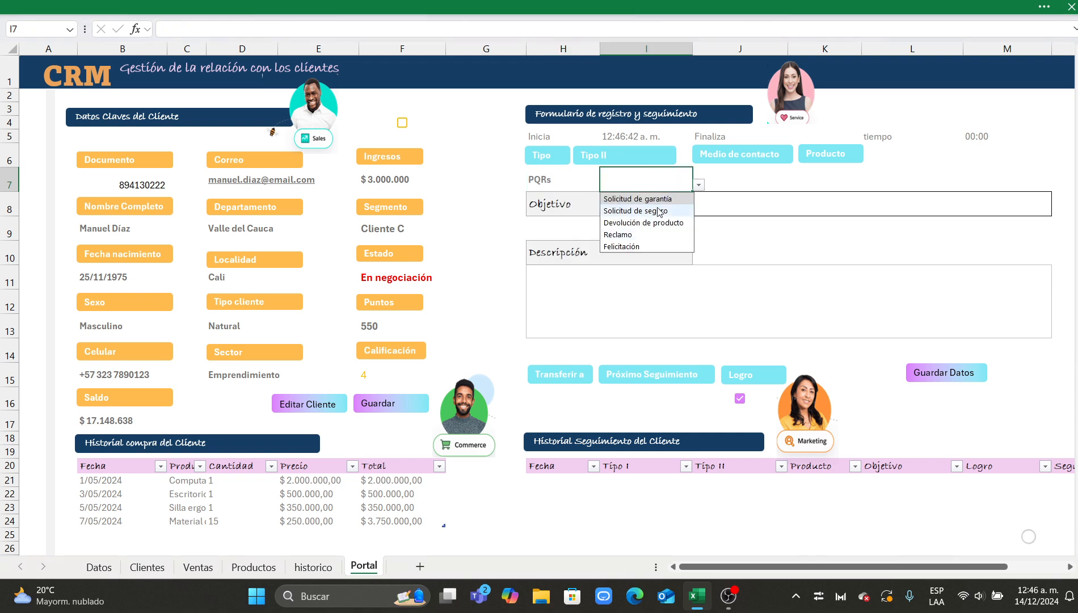
Examine the Medio de contacto and Producto option lists in the follow-up form without choosing any.
click(752, 180)
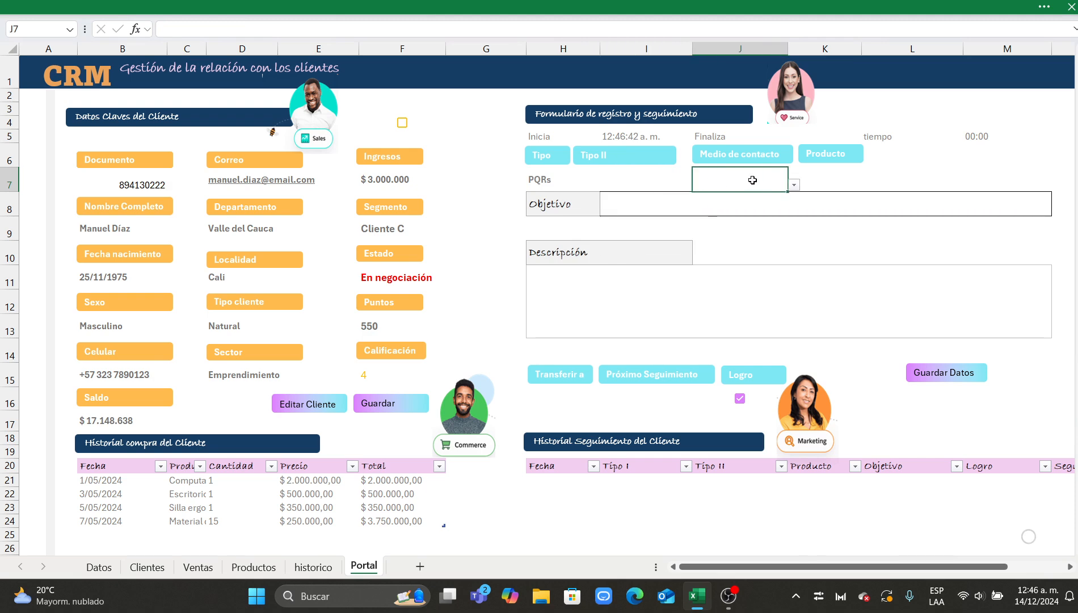
click(796, 184)
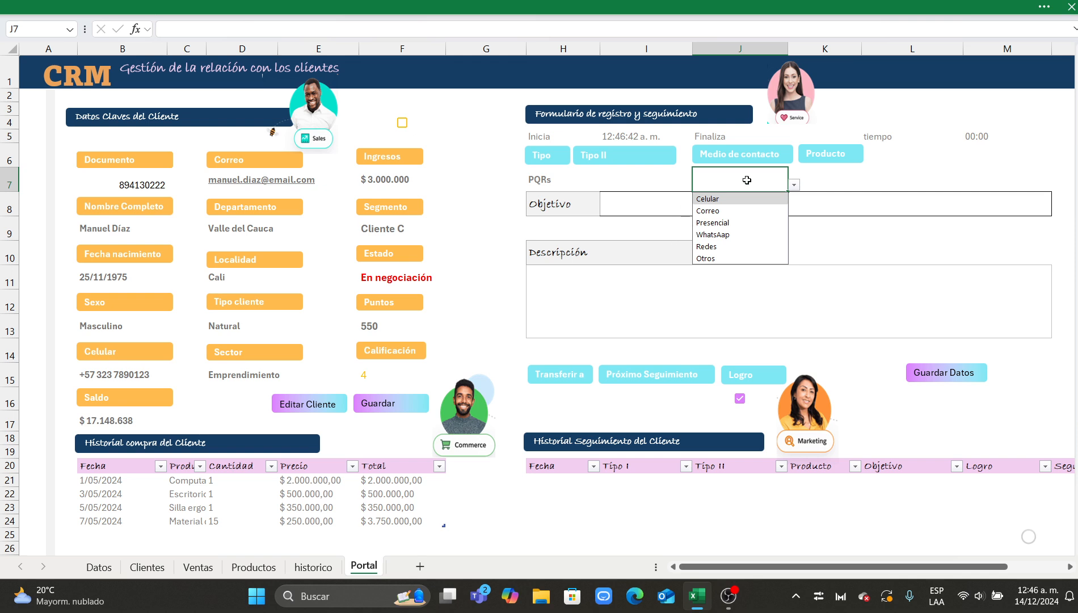
click(828, 188)
click(1057, 184)
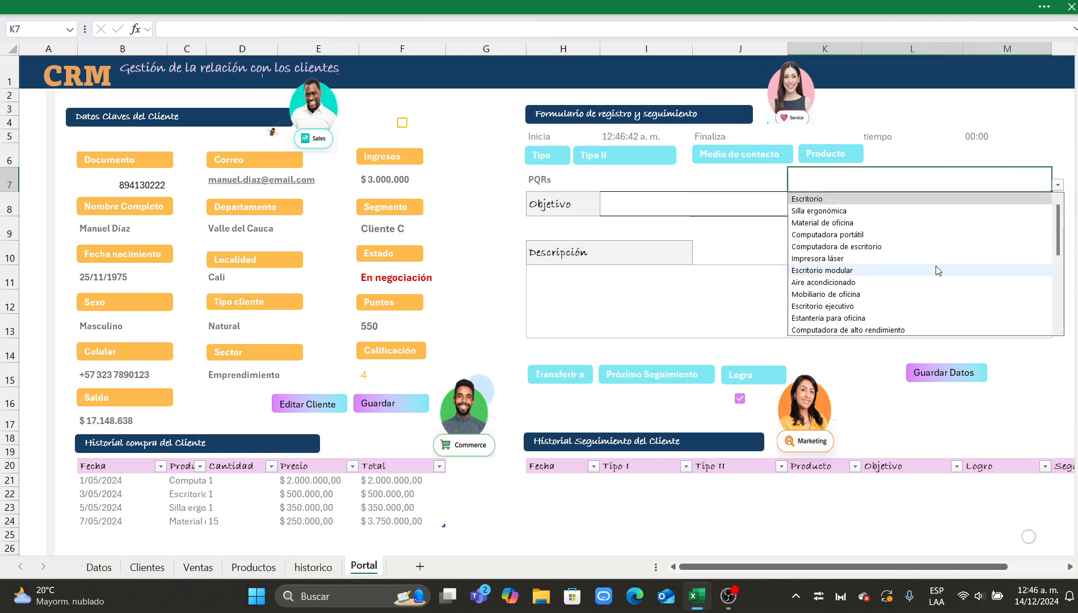
click(518, 192)
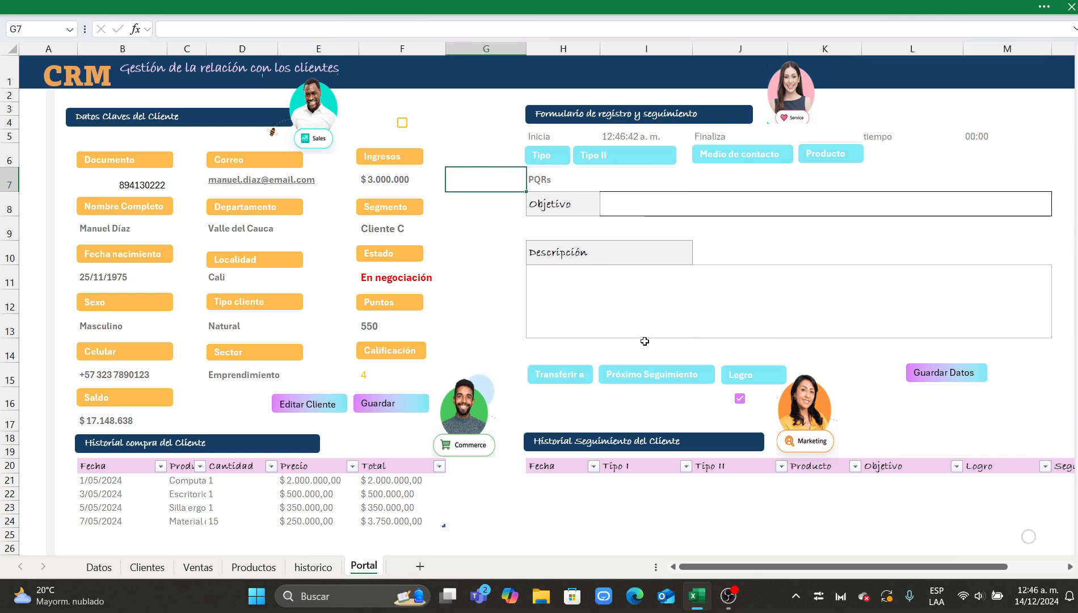
Review the client's follow-up history area, purchase history rows and Saldo field on the Portal sheet.
drag(574, 495, 732, 495)
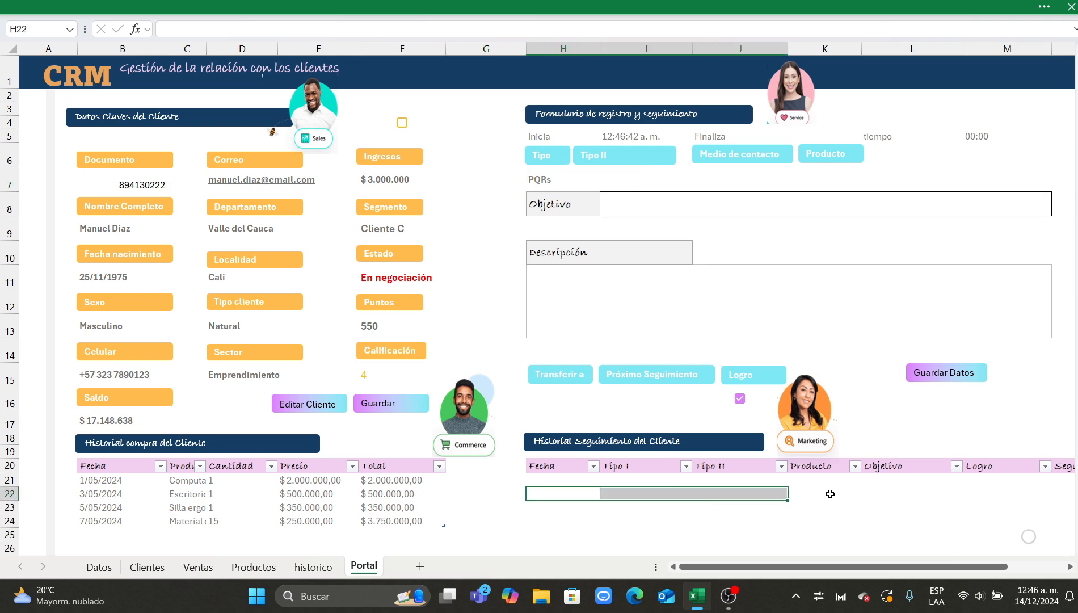
click(851, 485)
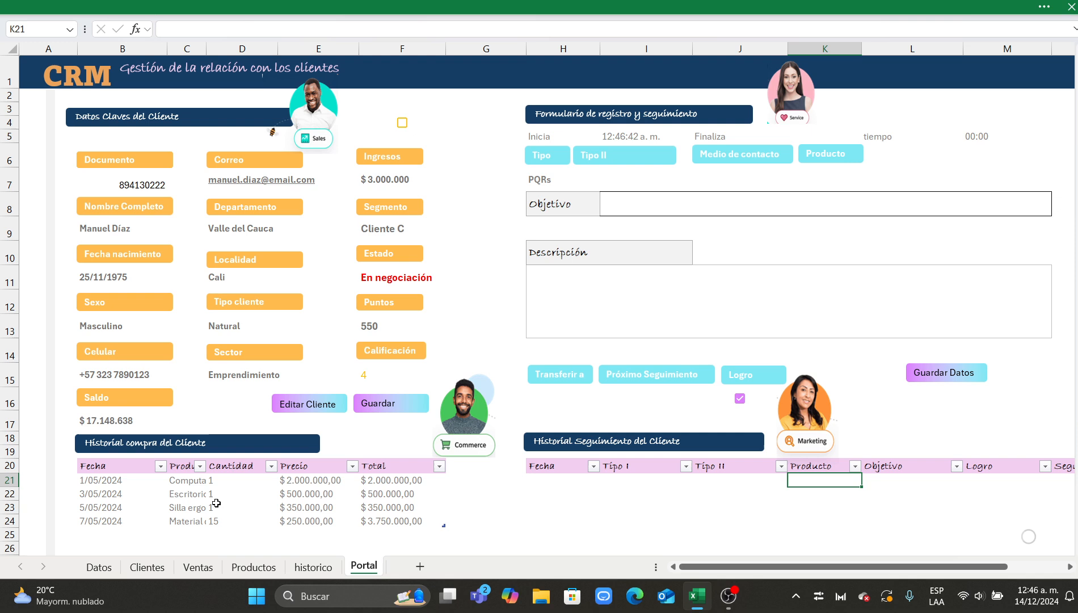
drag(136, 481, 431, 508)
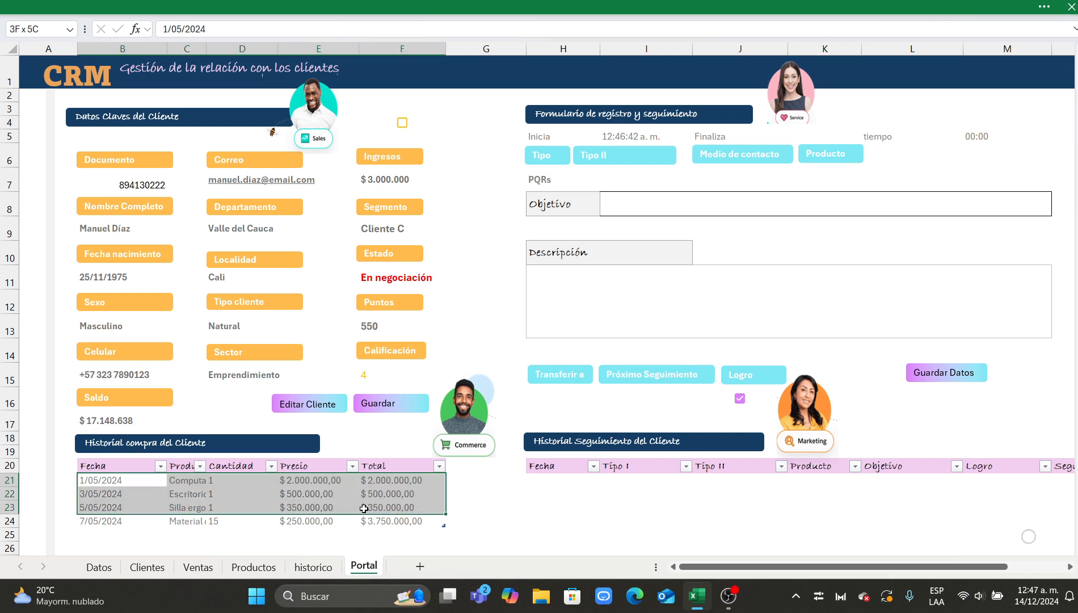
click(617, 525)
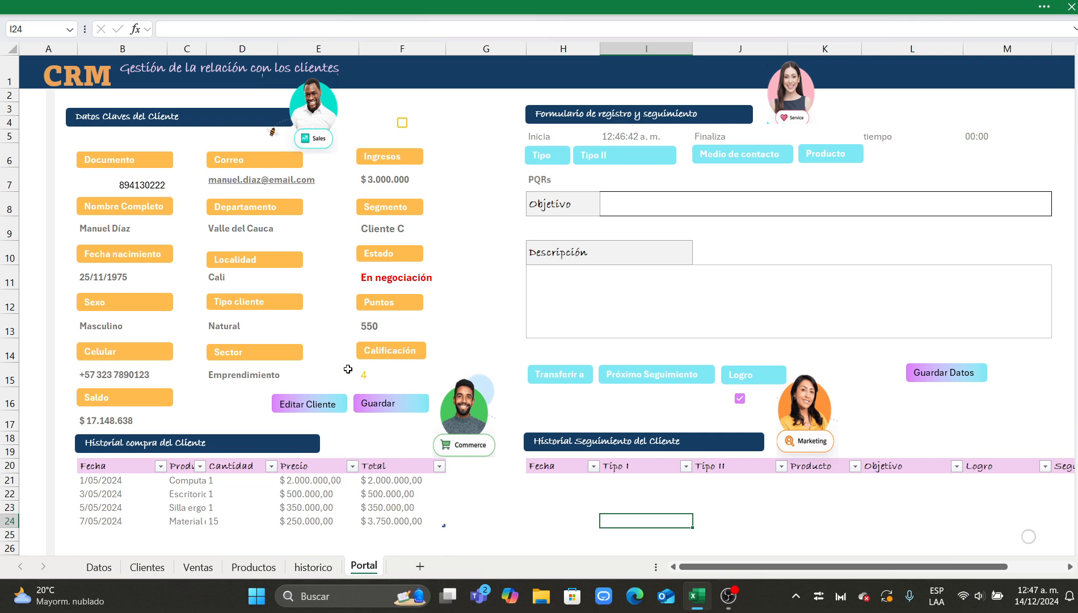
click(116, 419)
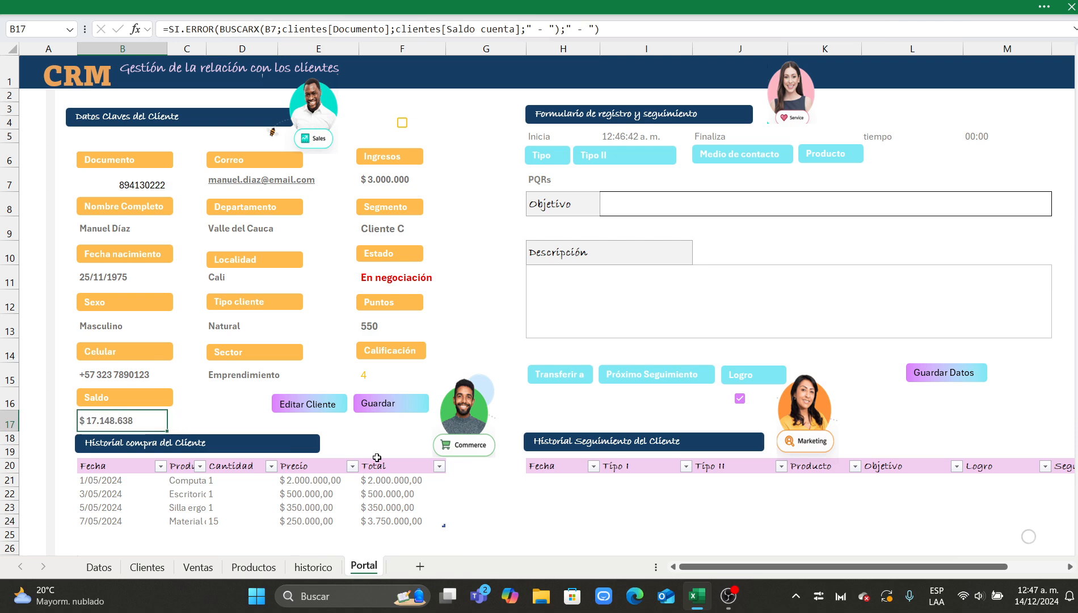
click(506, 522)
click(491, 347)
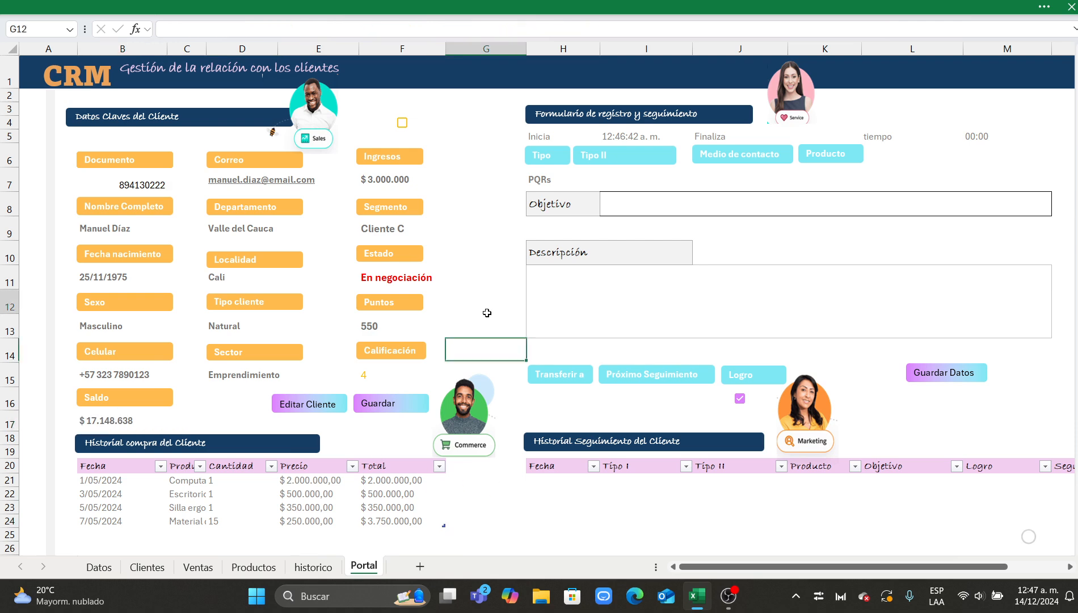
click(489, 307)
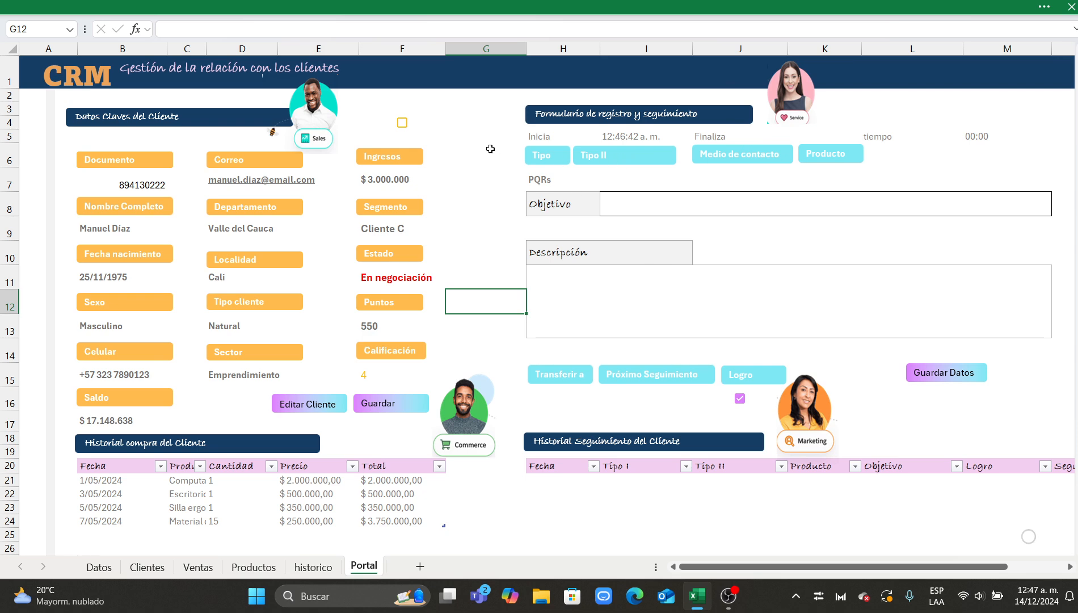
click(477, 181)
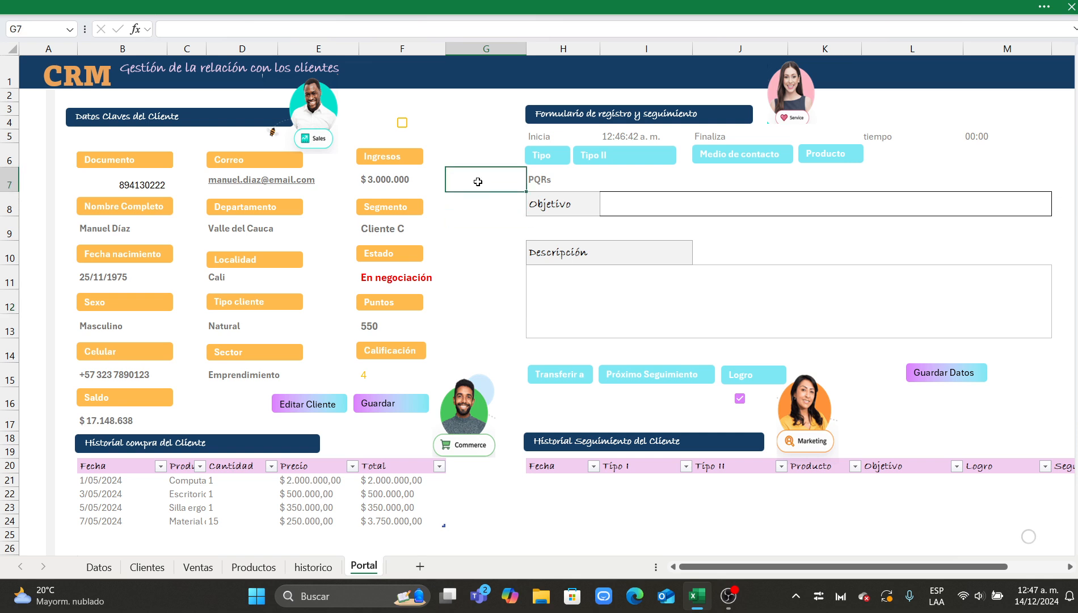
click(500, 249)
click(489, 315)
click(503, 472)
key(Down)
key(Down)
key(Down)
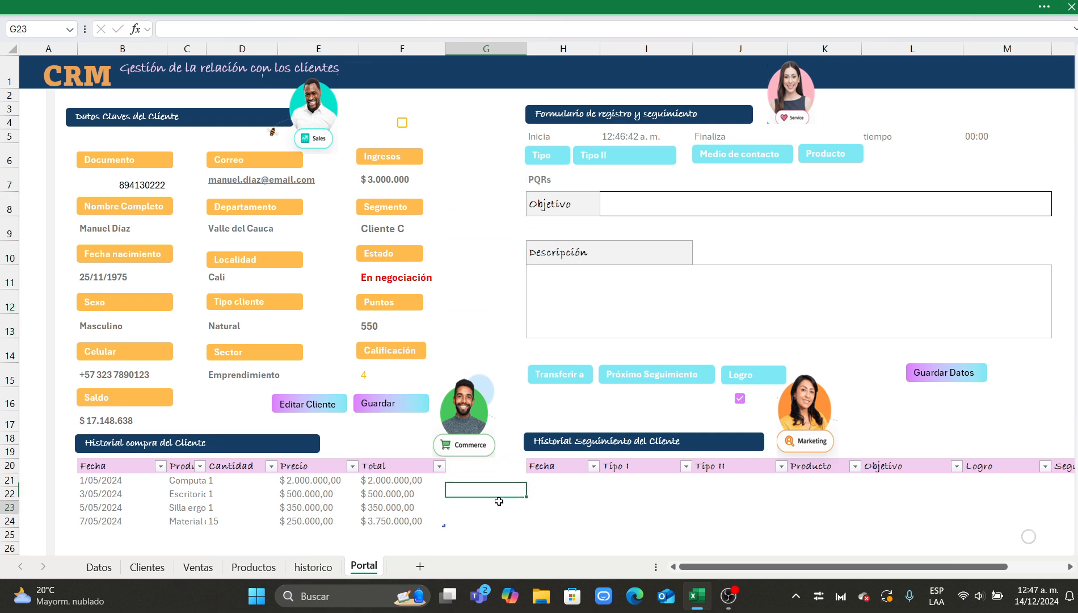